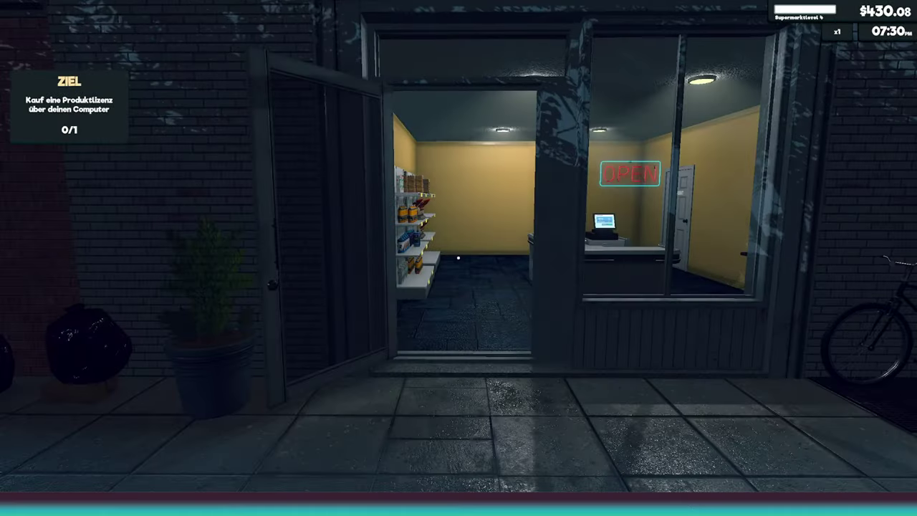
Step: Walk into the supermarket and examine the custom-textured drinks, knives and flour products on the shelves
key("w")
key("w")
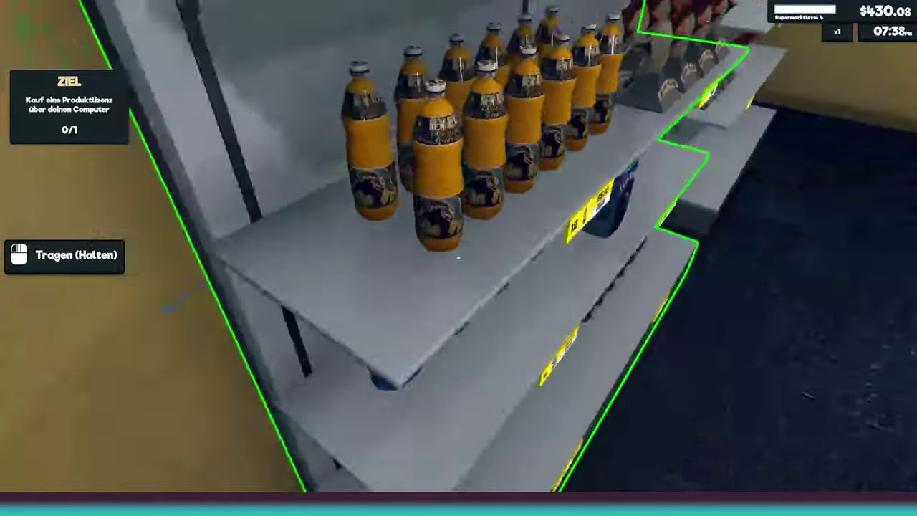
left_click(459, 258)
key("d")
key("d")
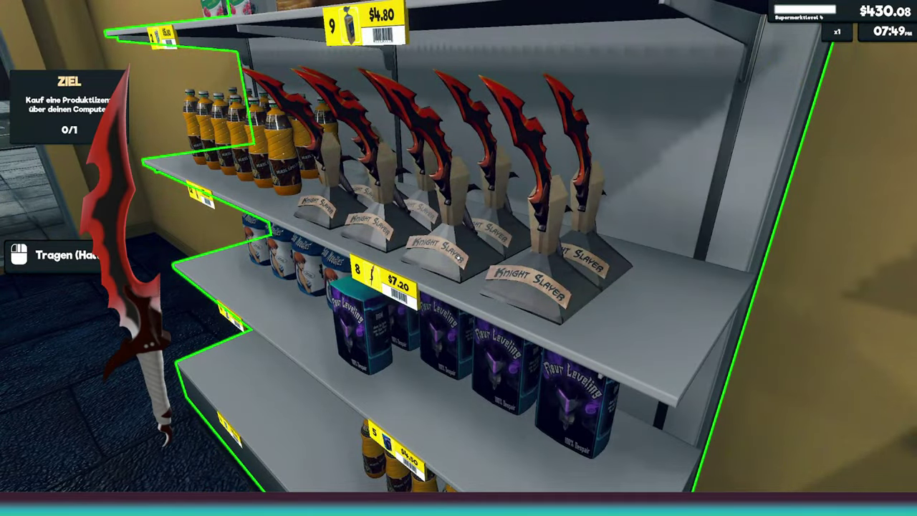
key("d")
key("s")
key("a")
key("w")
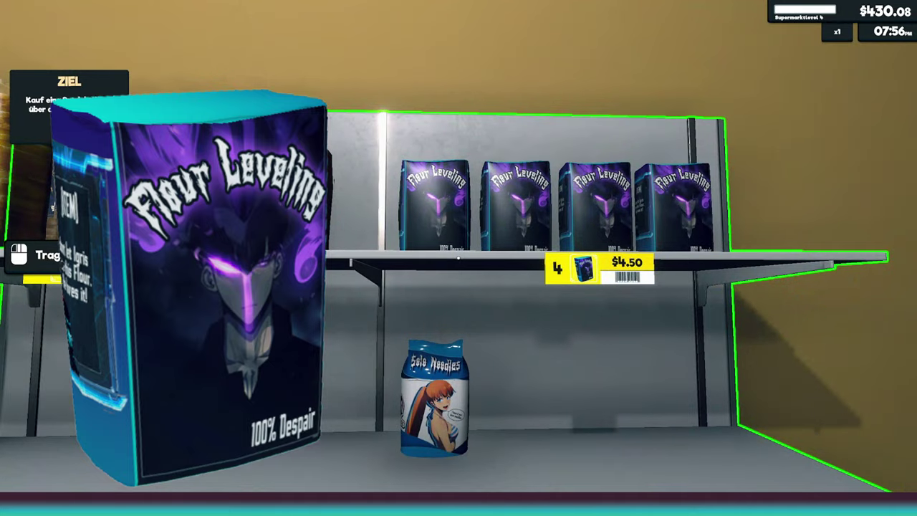
Step: Take the customer's payment card at the checkout and enter the purchase total on the card terminal
left_click(458, 257)
left_click(458, 258)
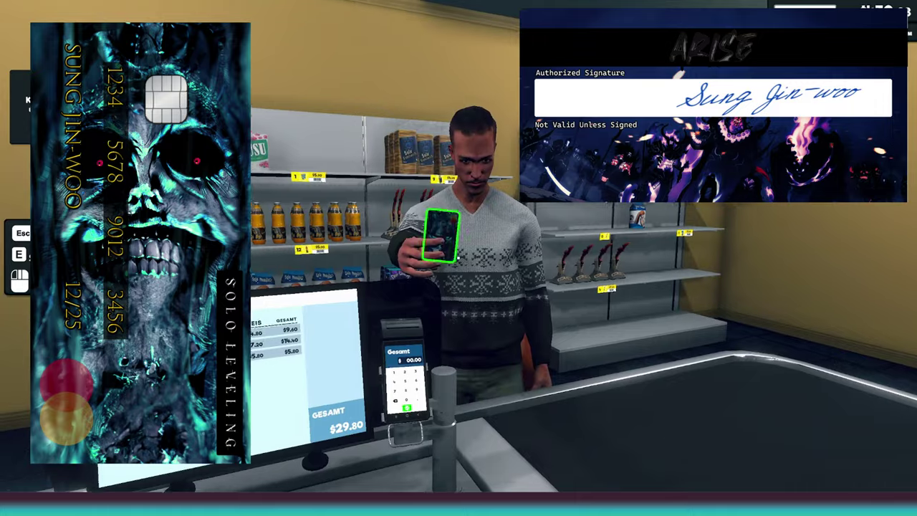
left_click(459, 257)
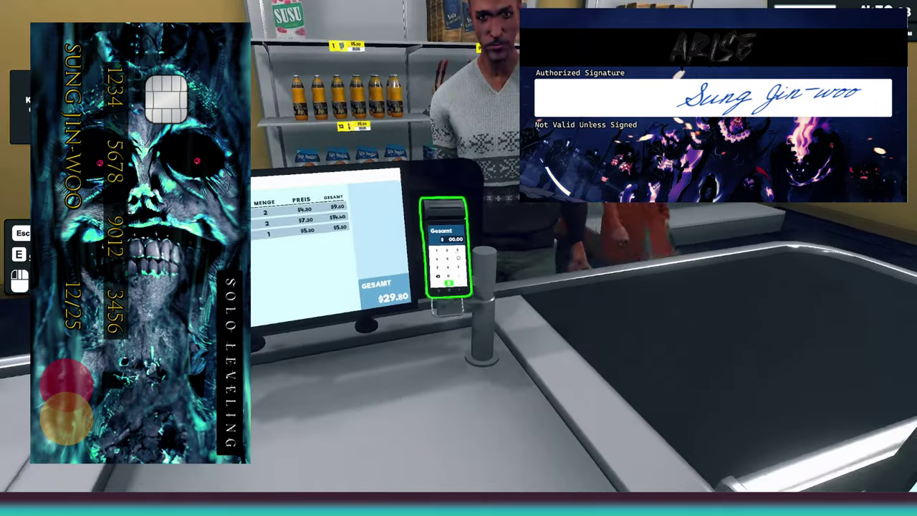
left_click(458, 257)
type("29.")
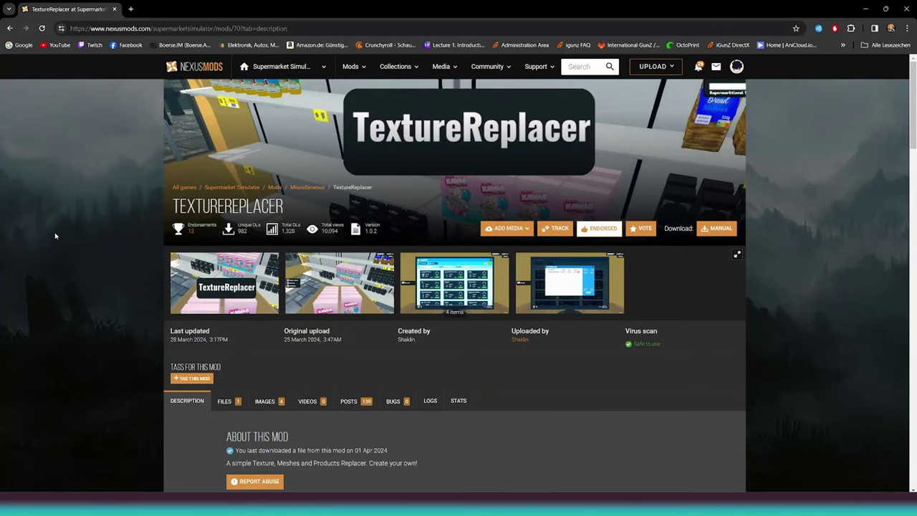
Step: In the browser, find the AssetStudio Google Drive link in the TextureReplacer mod's Nexus Mods comments and open it
left_click(350, 401)
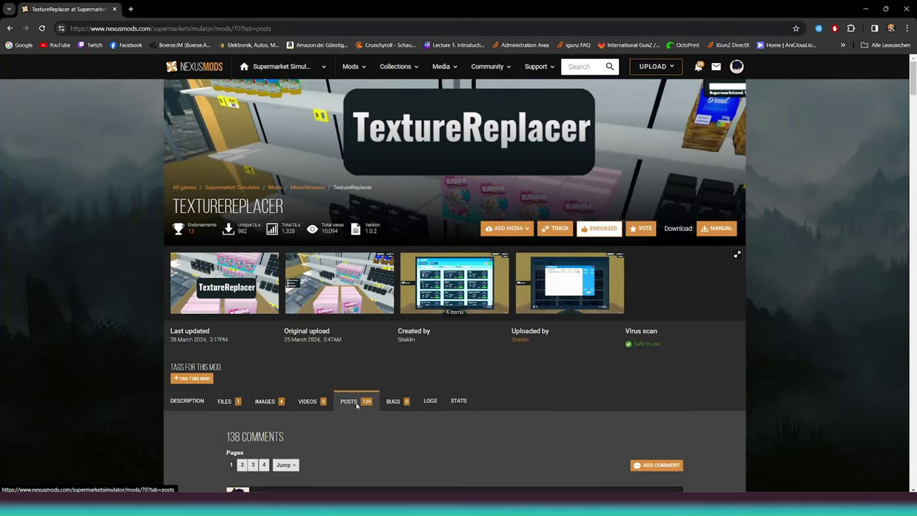
scroll(357, 406, "down", 15)
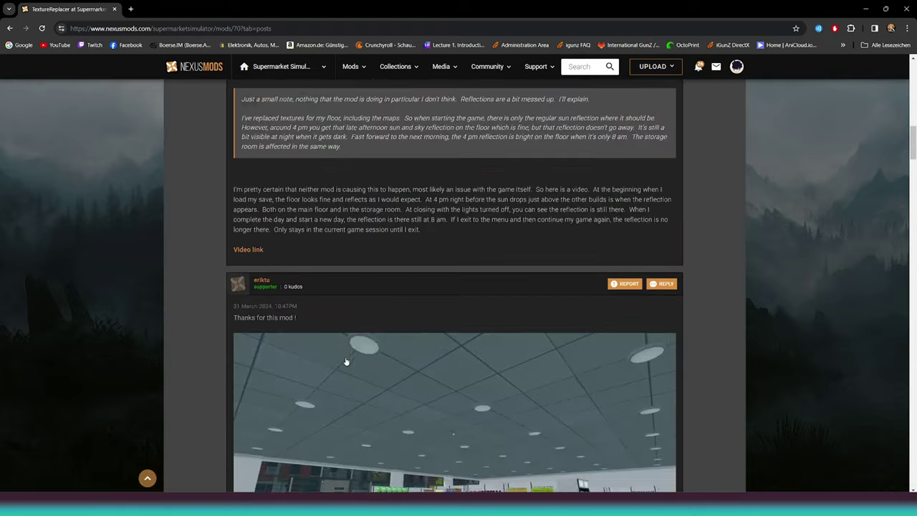
scroll(346, 362, "down", 12)
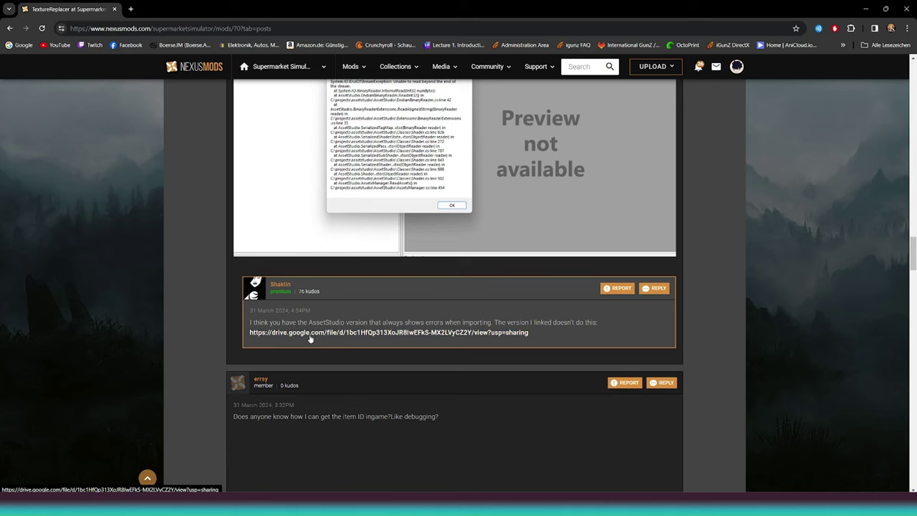
left_click(310, 333)
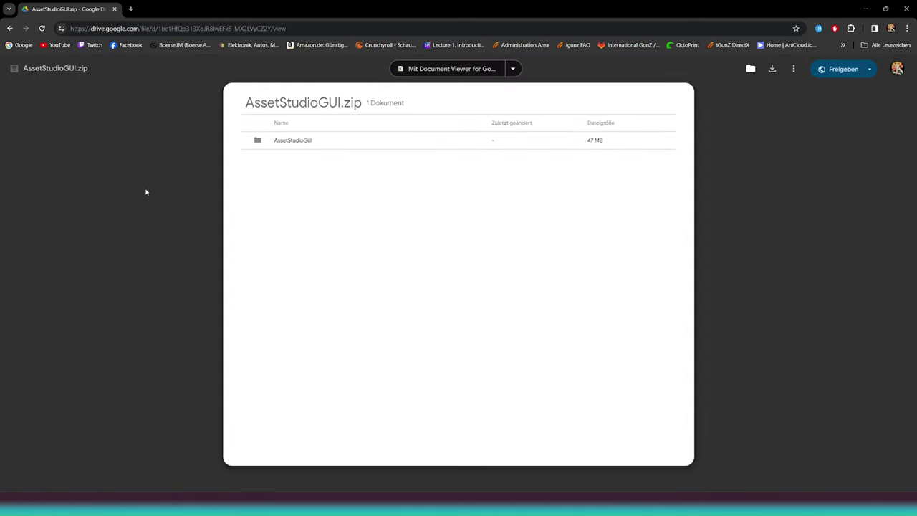
Step: Search Google for "AssetStudio download" in a new tab and open the Perfare/AssetStudio releases result on GitHub
left_click(132, 9)
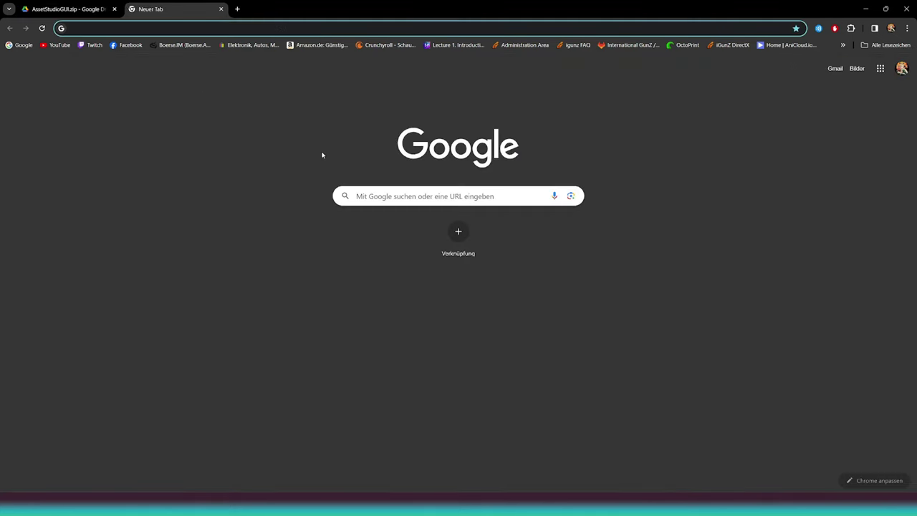
left_click(372, 196)
type("ass")
left_click(391, 215)
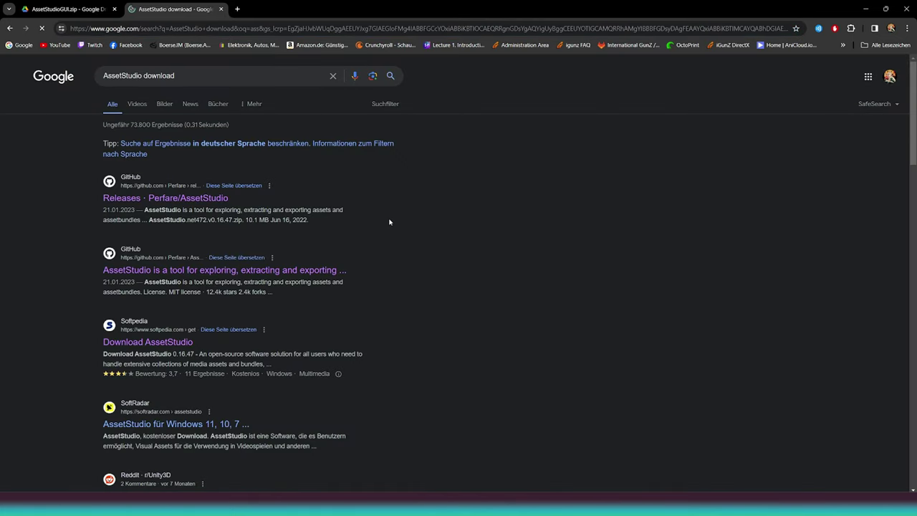
left_click(144, 204)
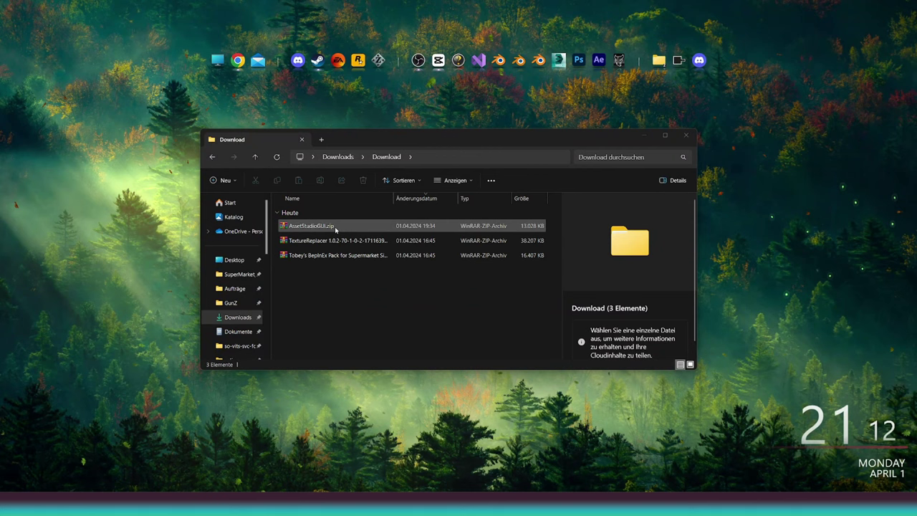
Step: In File Explorer, extract AssetStudioGUI.zip with WinRAR into an AssetStudioGUI folder beside the archive
left_click(335, 227)
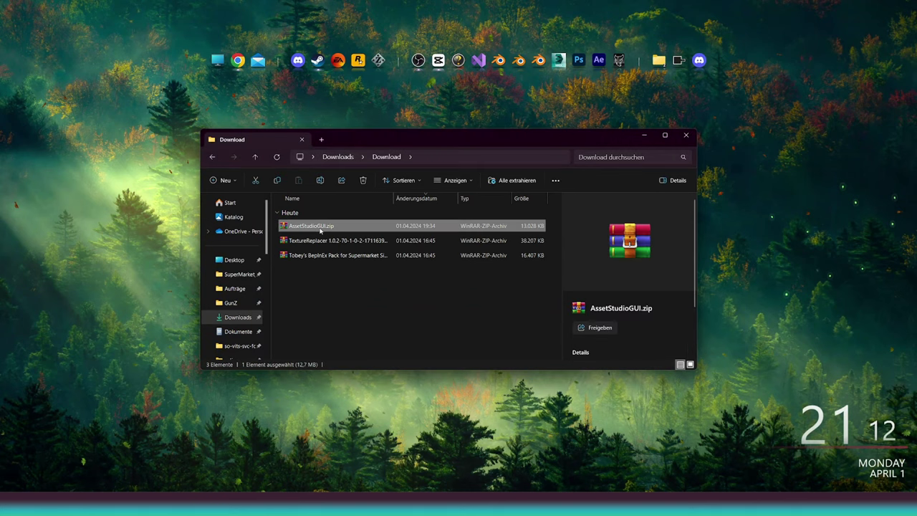
right_click(315, 230)
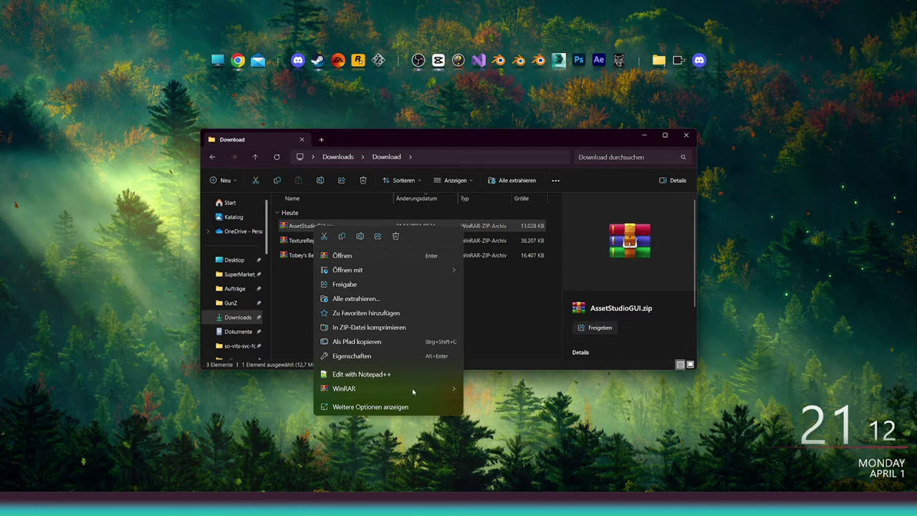
mouse_move(414, 394)
left_click(505, 405)
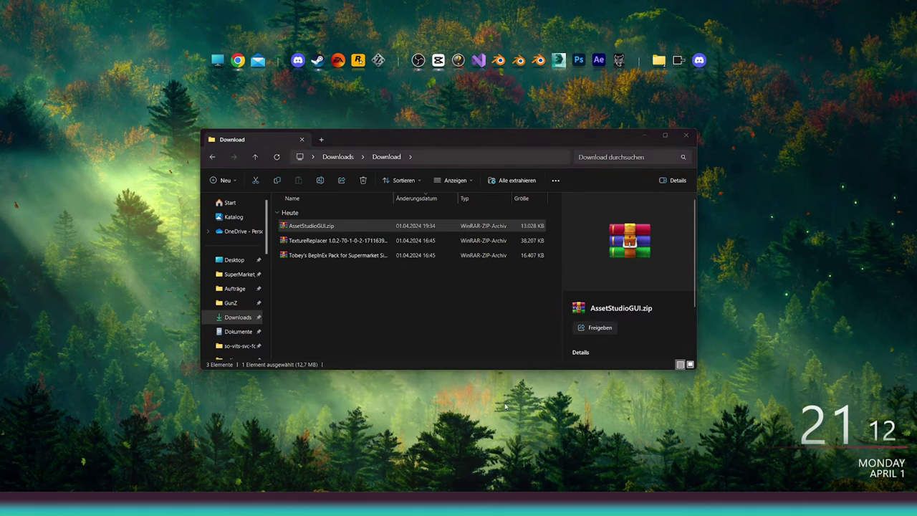
left_click(499, 354)
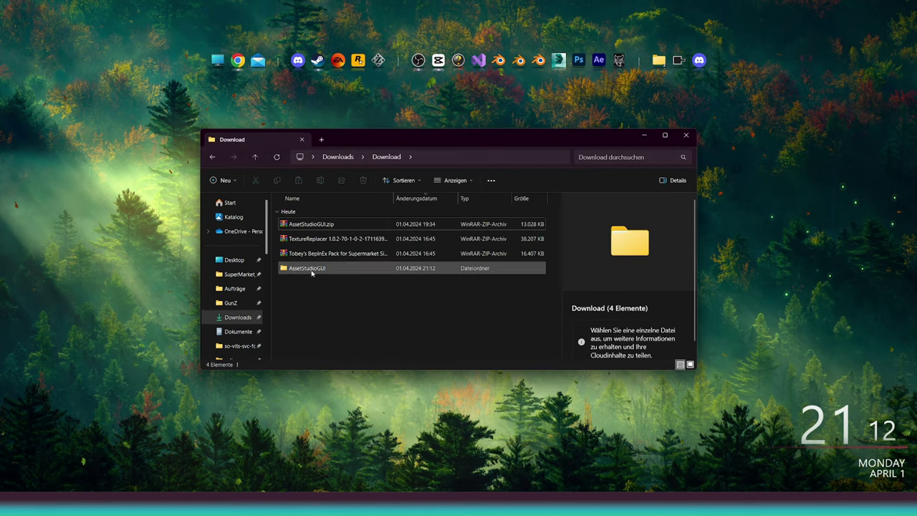
Step: Open the extracted inner AssetStudioGUI folder and launch AssetStudioGUI.exe
double_click(311, 269)
double_click(327, 225)
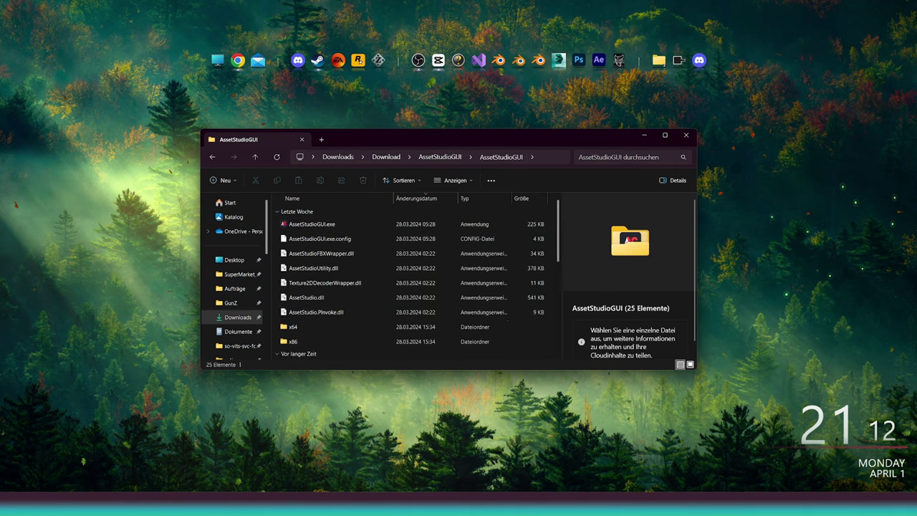
left_click(310, 224)
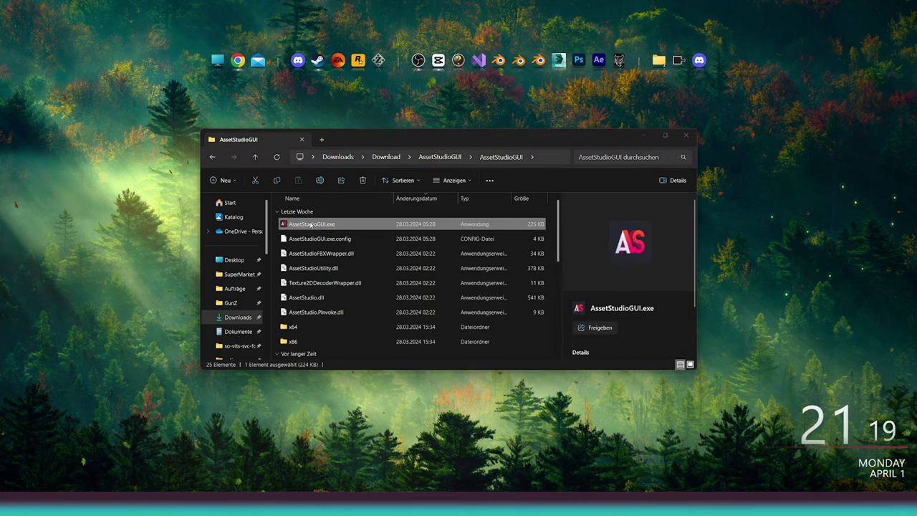
double_click(310, 225)
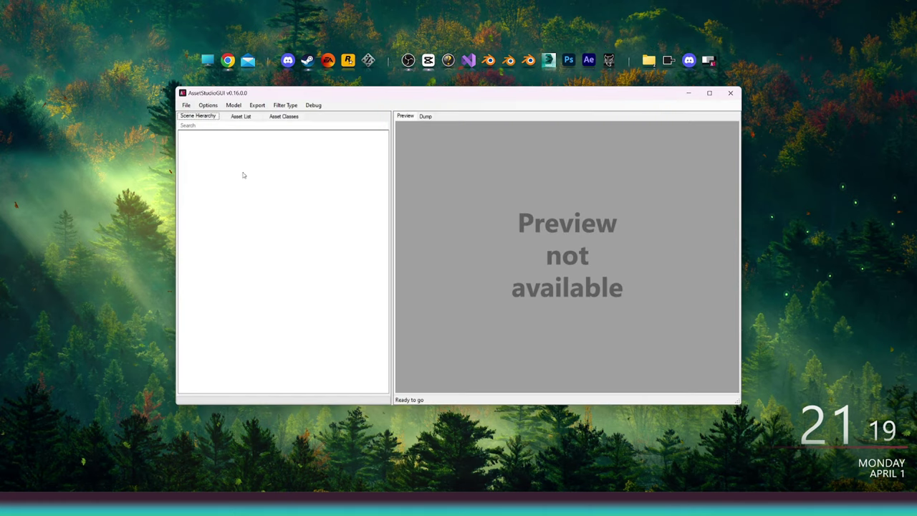
Step: Start loading a file and browse on drive V: to SteamLibrary\steamapps\common\Supermarket Simulator\Supermarket Simulator_Data
left_click(186, 106)
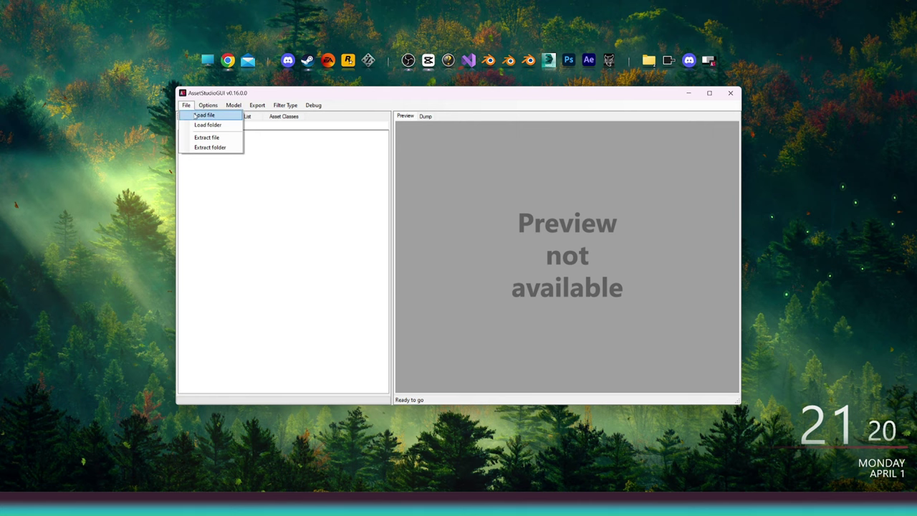
left_click(195, 115)
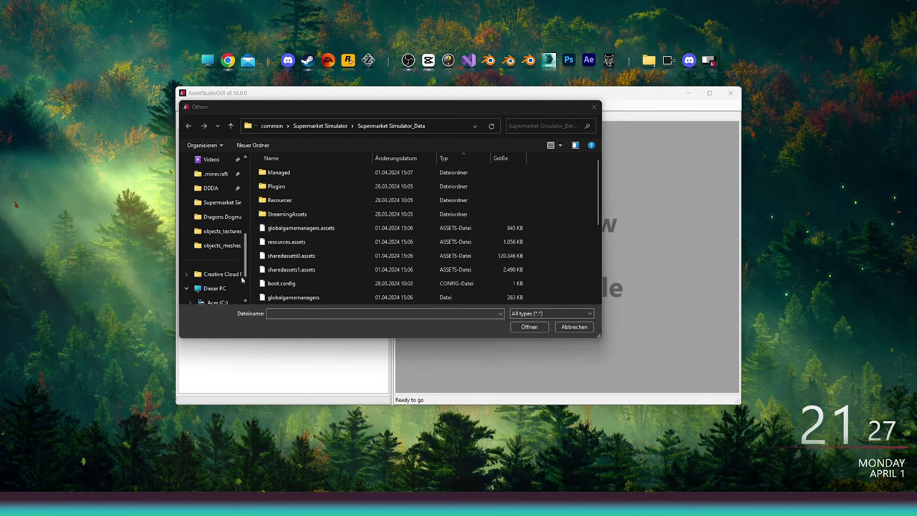
left_click(215, 288)
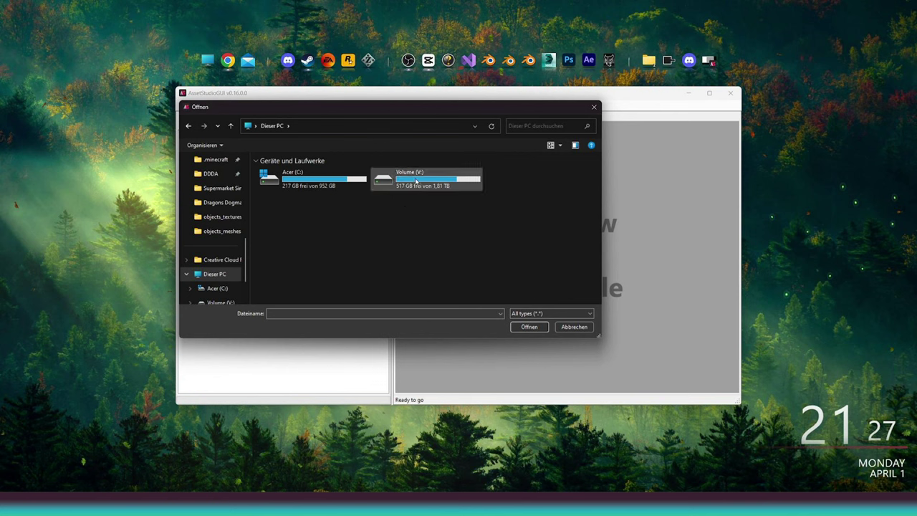
double_click(419, 180)
scroll(299, 266, "down", 5)
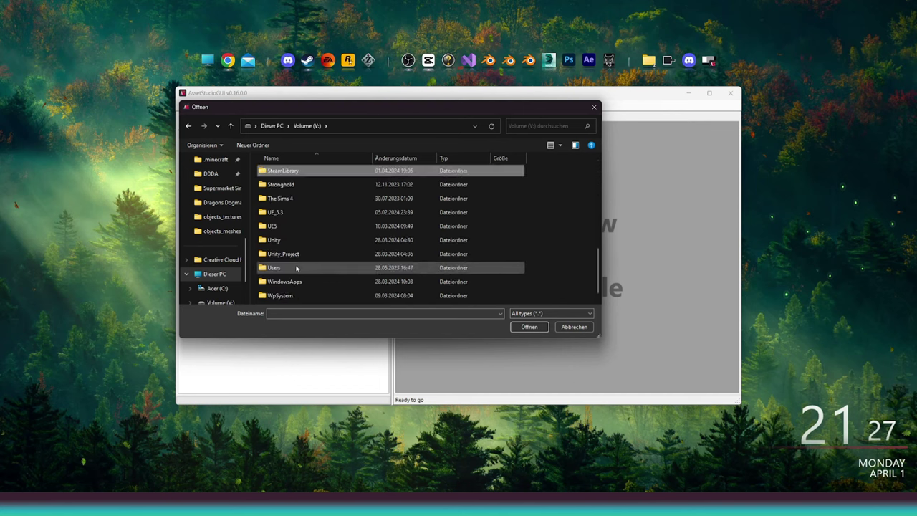
double_click(299, 182)
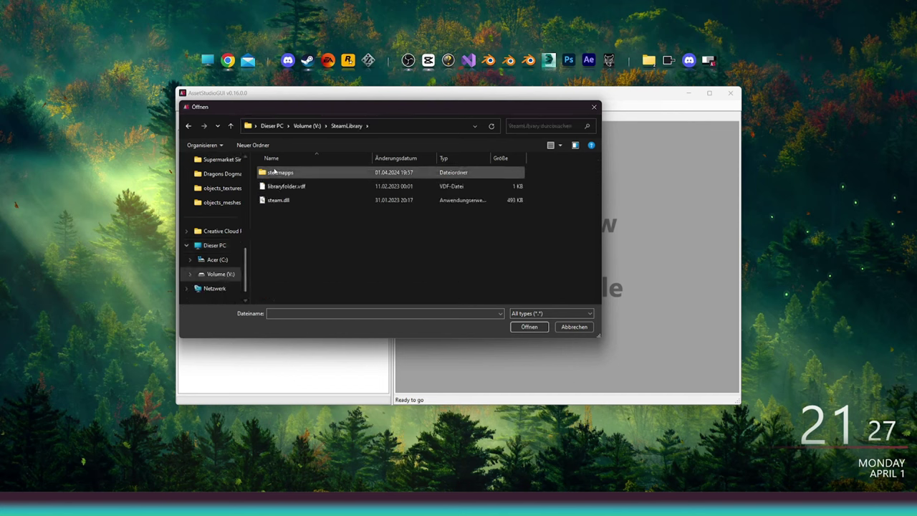
double_click(268, 174)
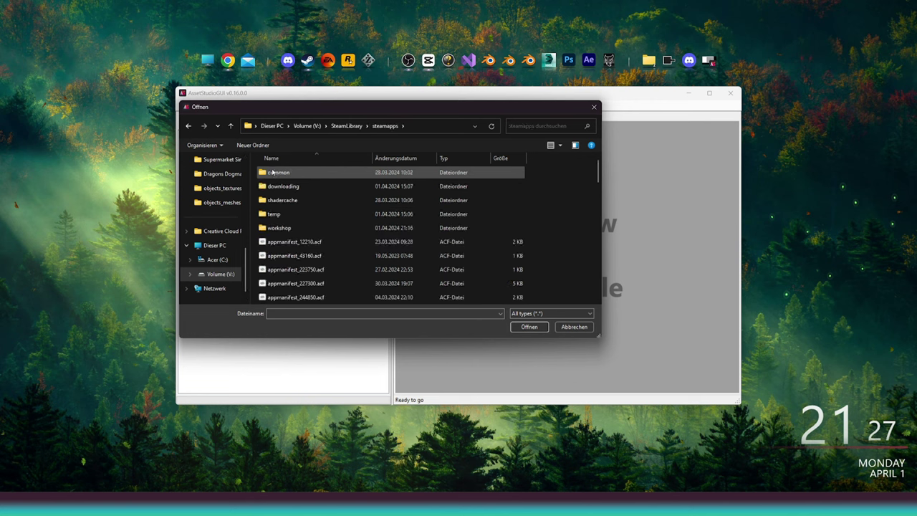
double_click(274, 174)
scroll(358, 215, "down", 5)
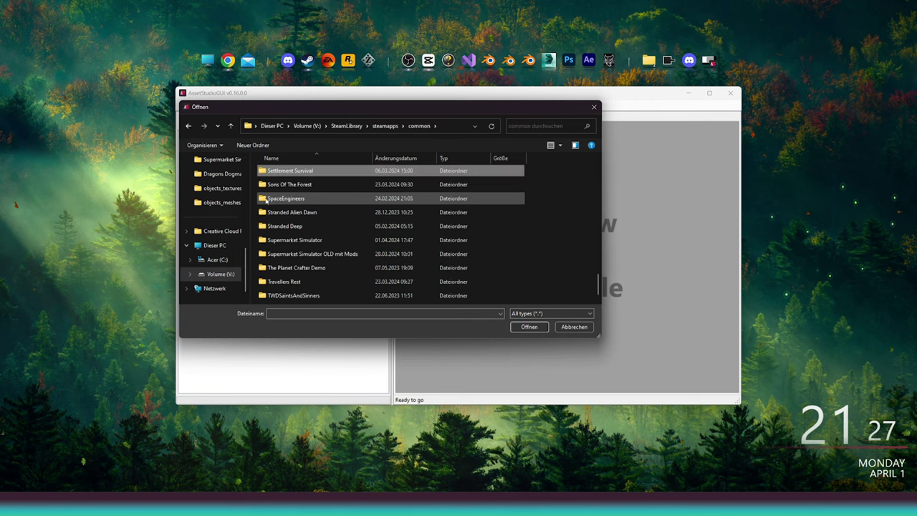
double_click(313, 241)
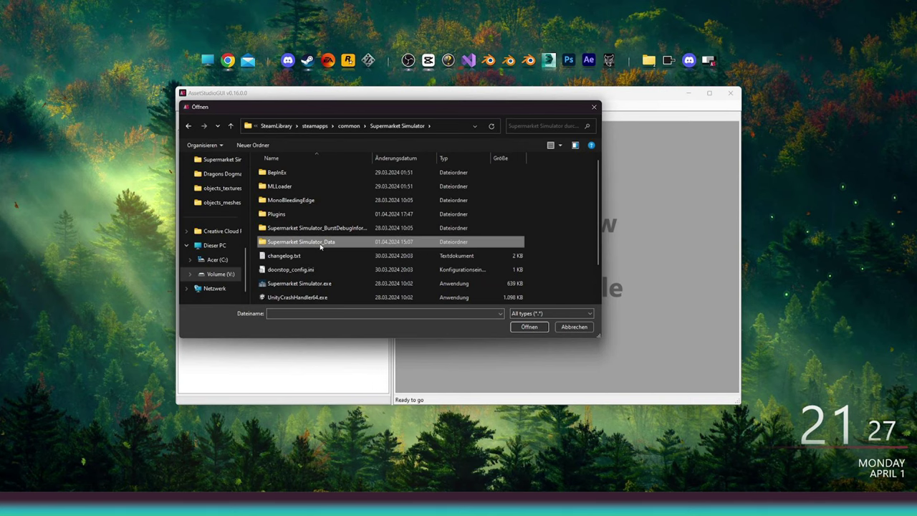
double_click(321, 243)
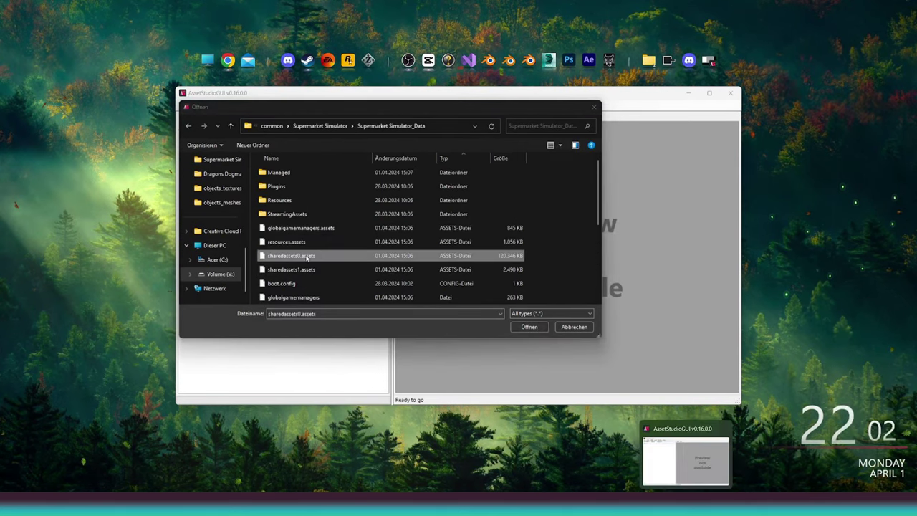
Step: Load sharedassets0.assets into AssetStudio
left_click(306, 256)
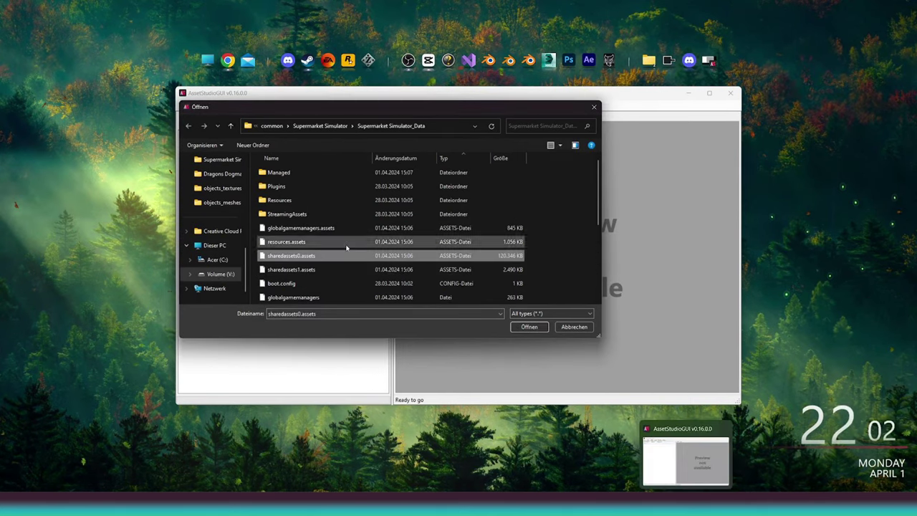
double_click(299, 255)
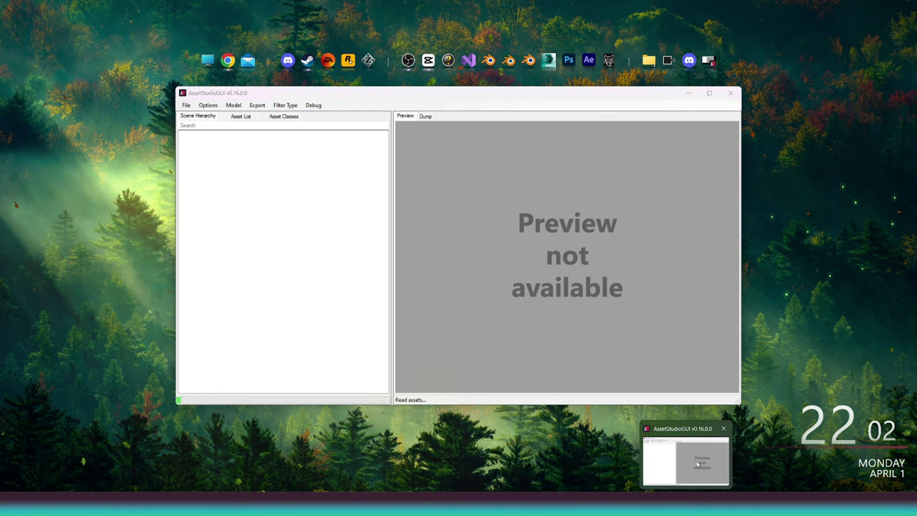
left_click(697, 437)
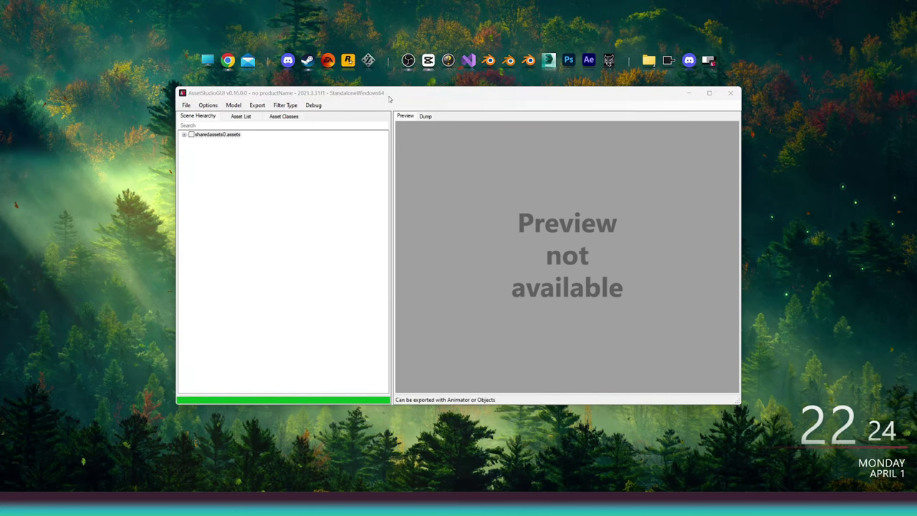
Step: Show the asset list filtered to Texture2D assets and sorted by name in ascending order
left_click(390, 99)
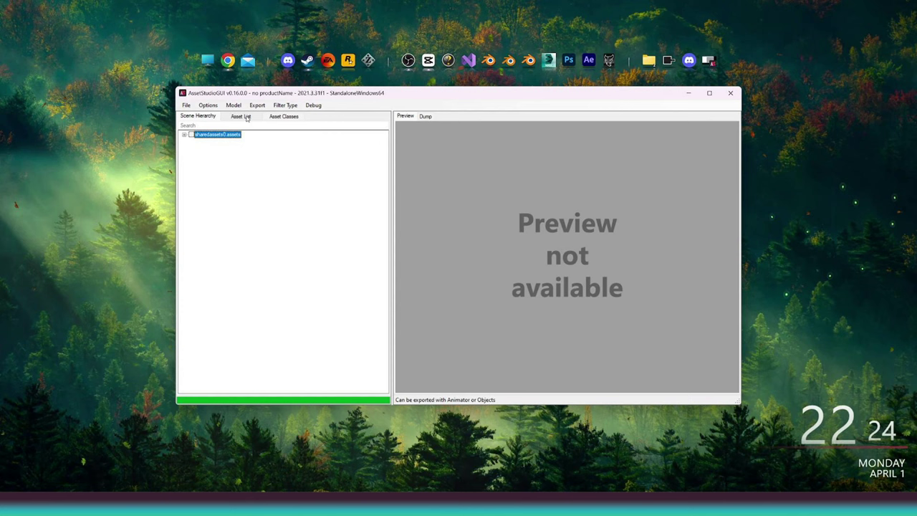
left_click(246, 118)
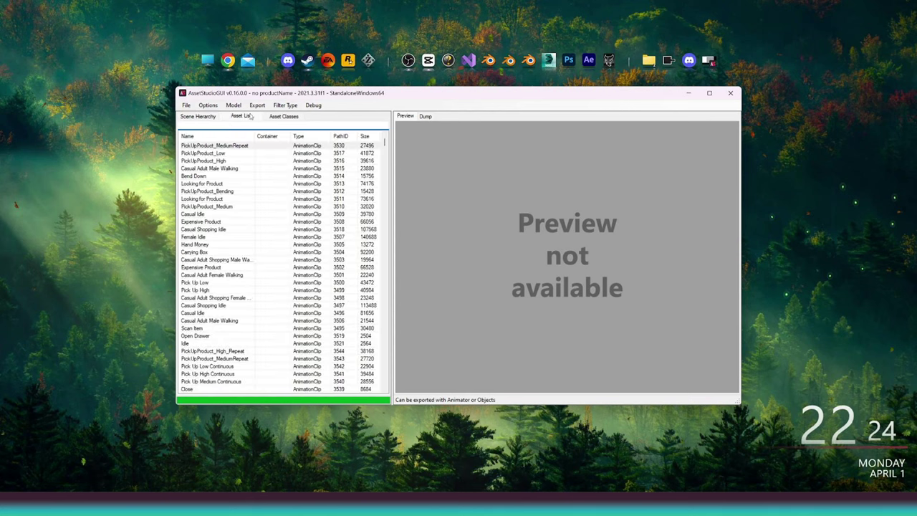
left_click(294, 109)
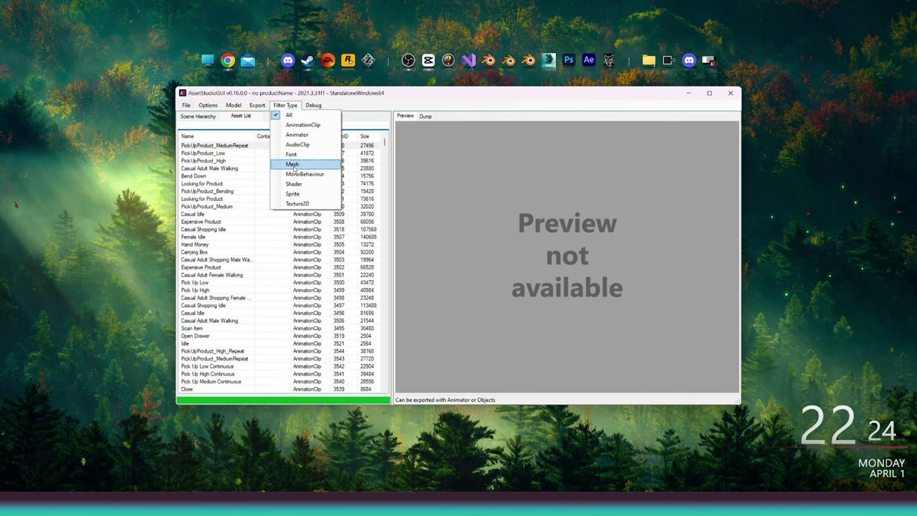
left_click(300, 205)
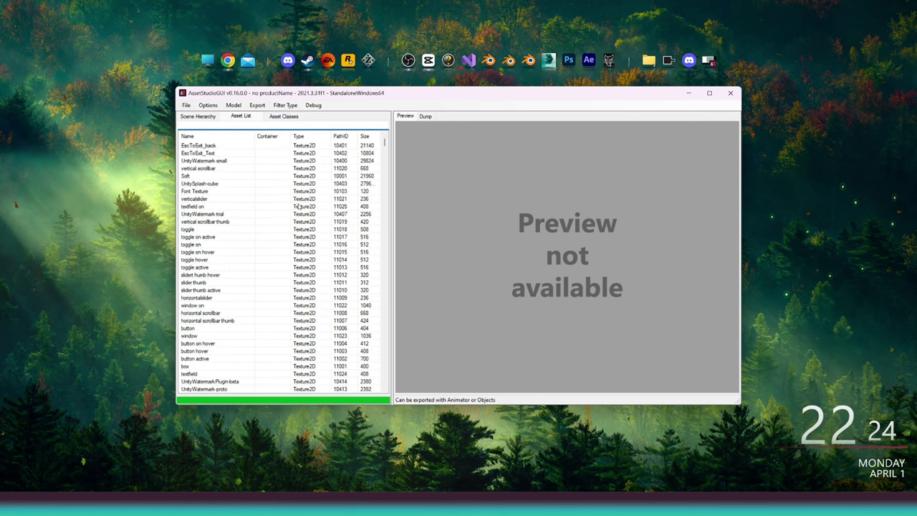
left_click(194, 138)
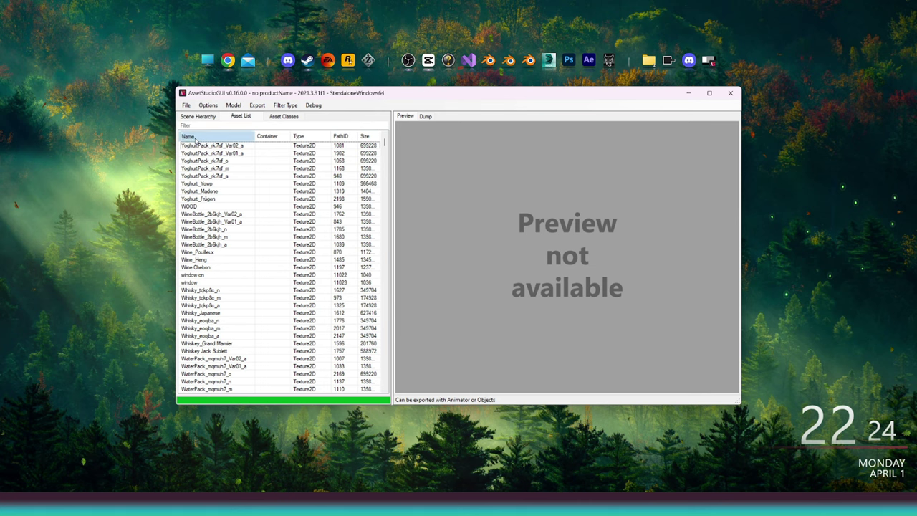
left_click(194, 137)
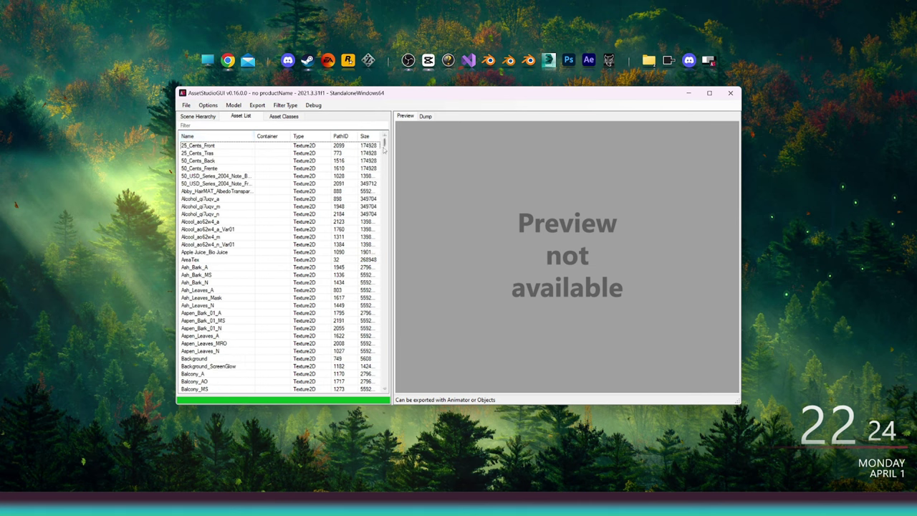
Step: Preview the sugar textures, including Sugar Powdered_Susu and Sugar_o0f6pn_a_Var01, to find the product's packaging texture
left_click_drag(386, 146, 393, 356)
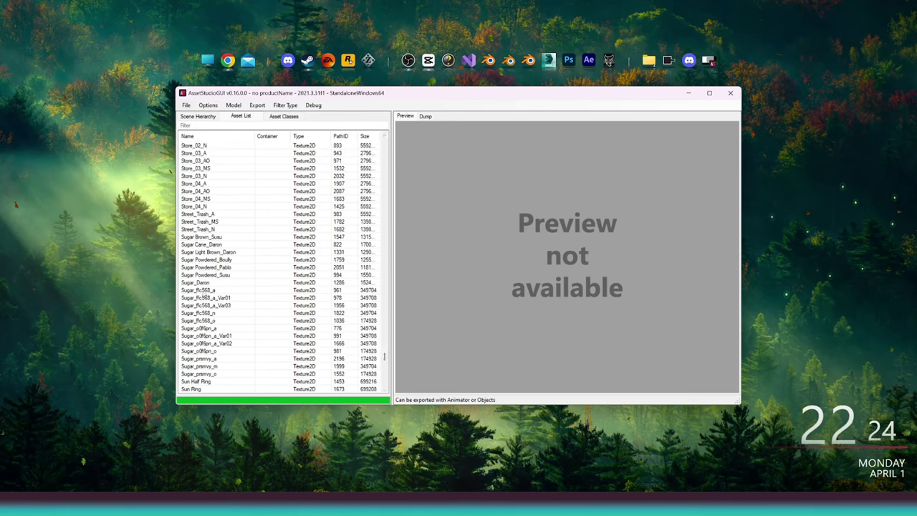
left_click(207, 275)
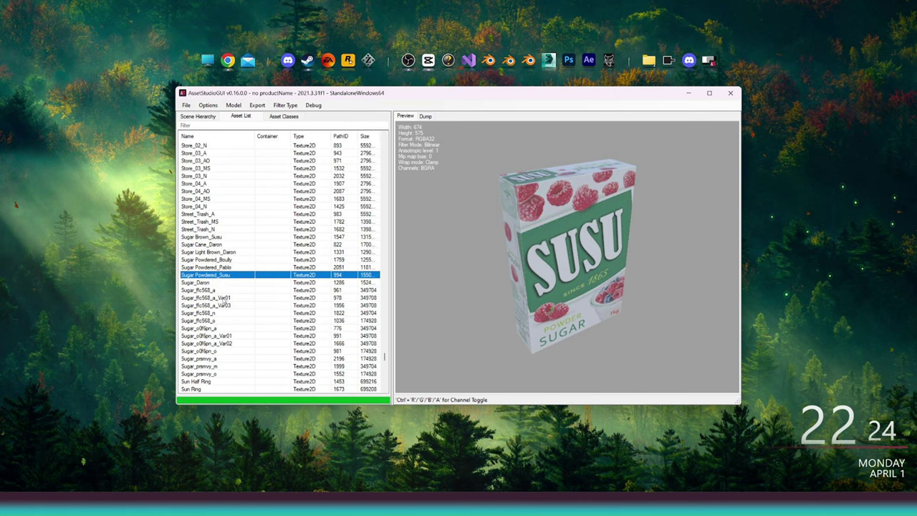
left_click(222, 290)
left_click(223, 305)
left_click(216, 336)
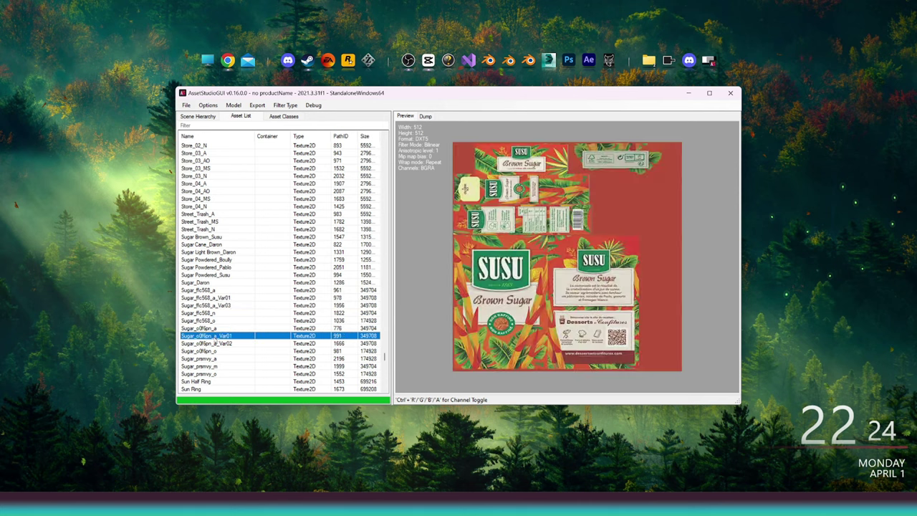
Step: Start exporting the Sugar_o0f6pn_a_Var02 texture and browse to the SuperMarket_Modding folder on the desktop
left_click(218, 343)
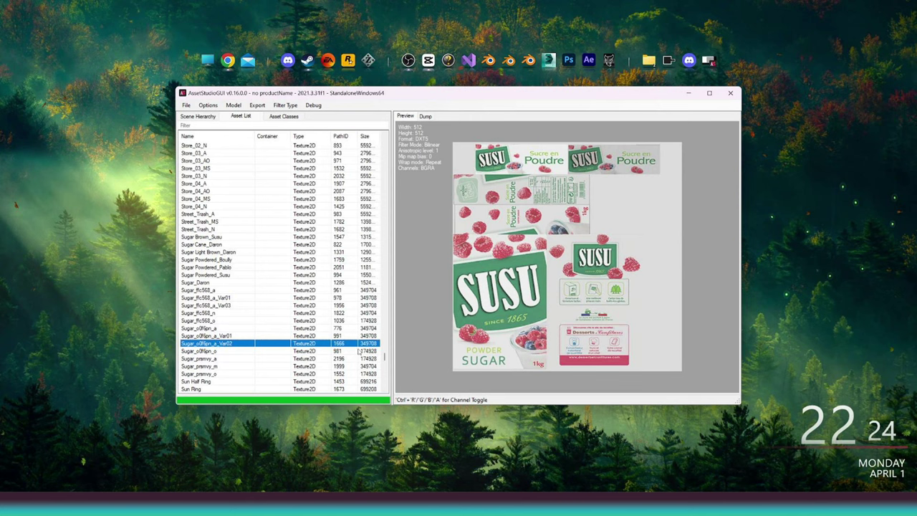
right_click(200, 346)
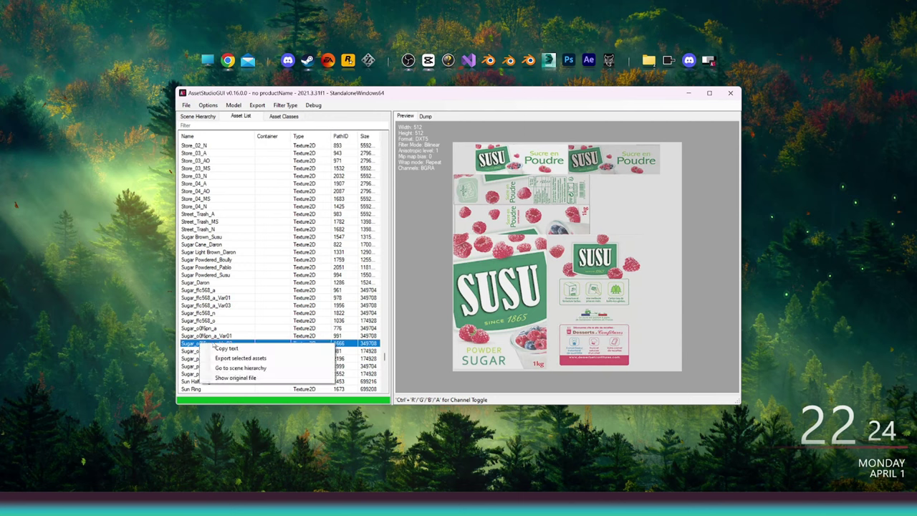
left_click(236, 358)
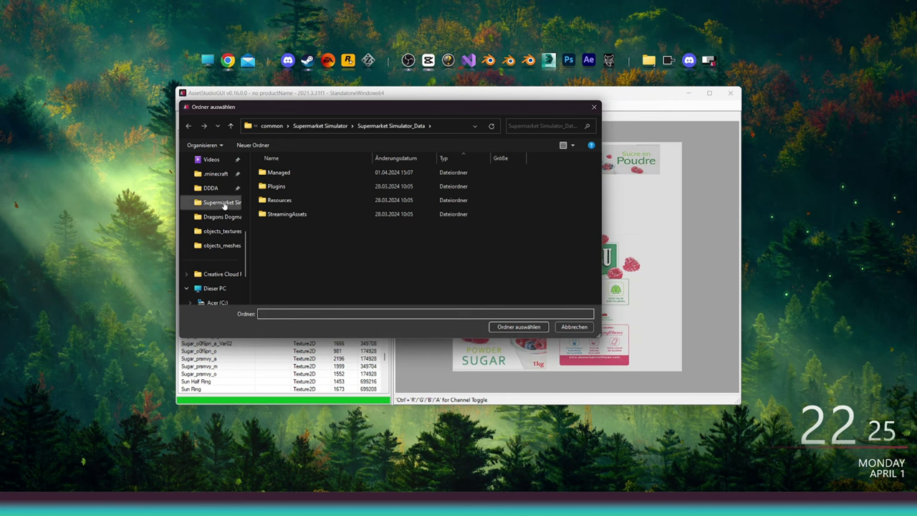
left_click(223, 204)
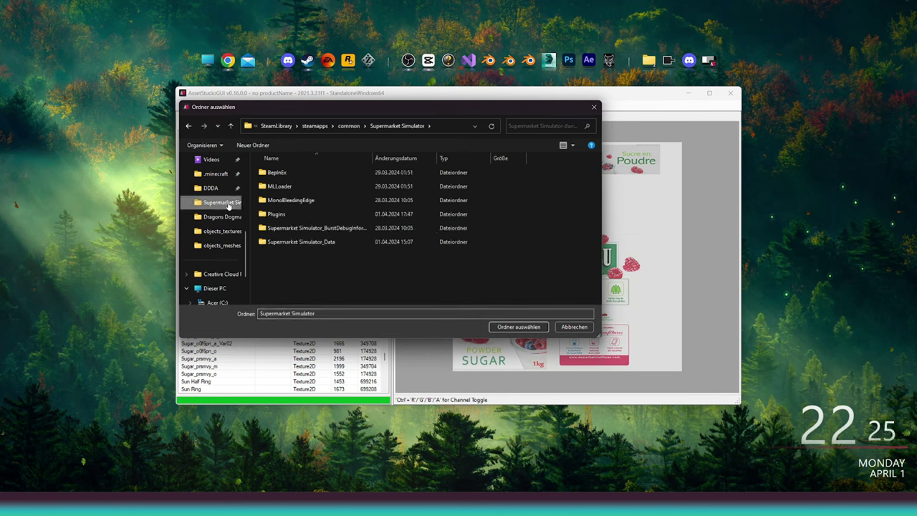
scroll(228, 206, "up", 5)
left_click(221, 220)
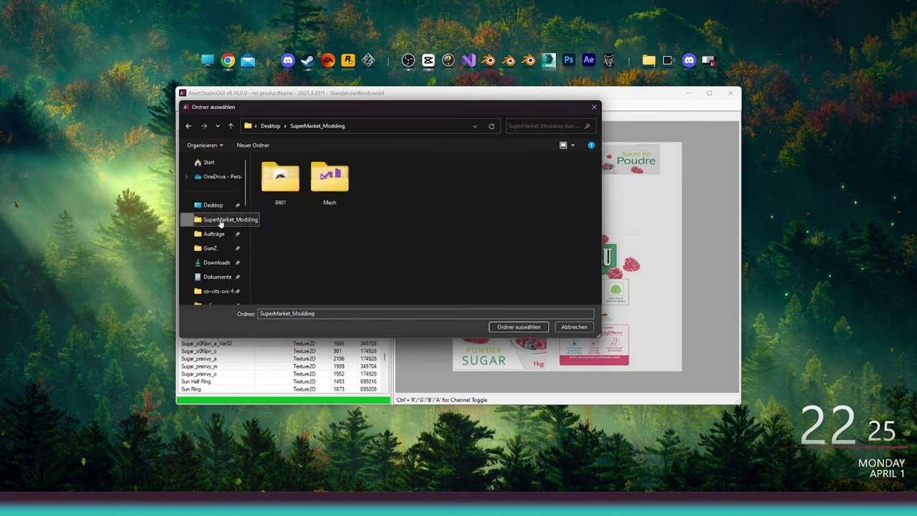
Step: Create a new folder named Texture inside SuperMarket_Modding and export the selected sugar texture into it
right_click(368, 250)
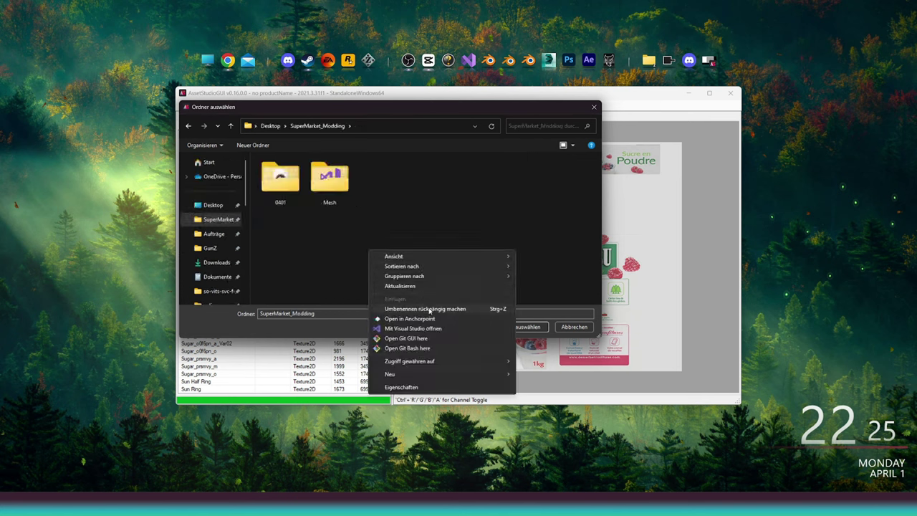
mouse_move(416, 372)
left_click(566, 375)
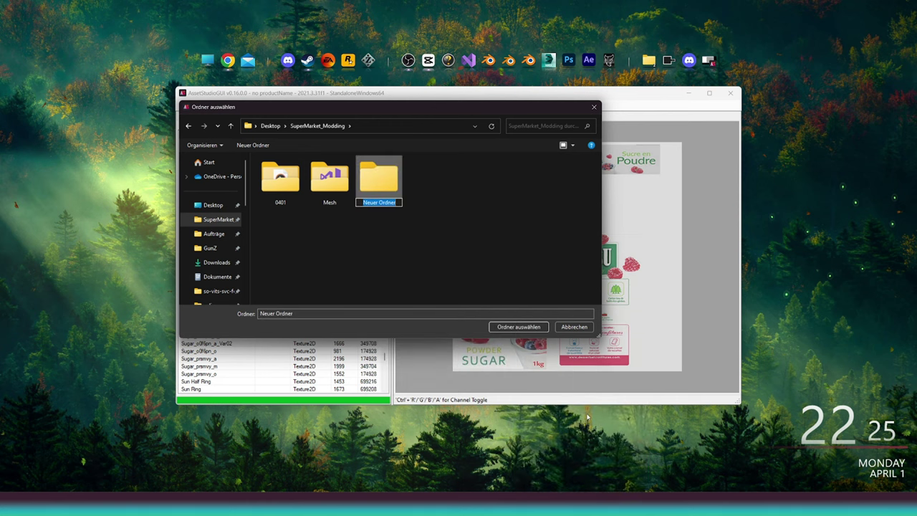
type("Texture")
key("Return")
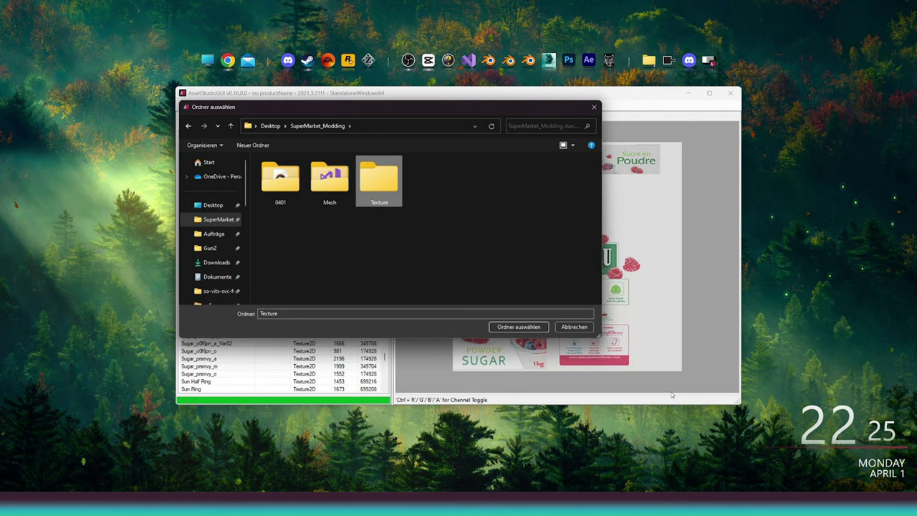
double_click(394, 188)
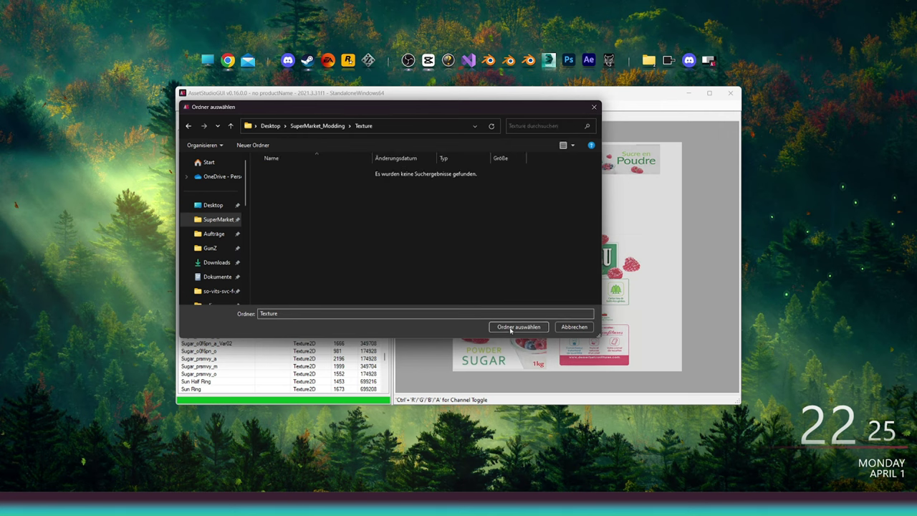
left_click(517, 327)
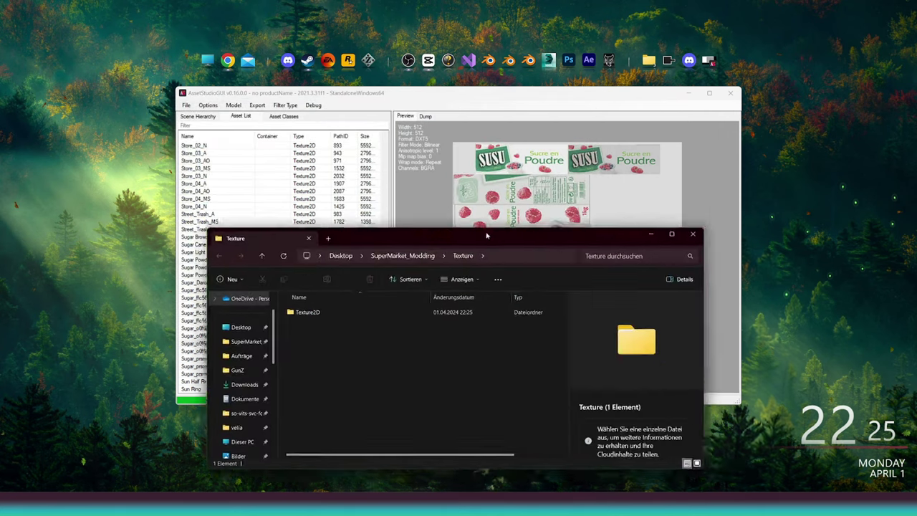
Step: Inspect the exported Sugar_o0f6pn_a_Var02.png in the Texture2D folder, and reselect that texture in AssetStudio's asset list
left_click_drag(488, 235, 494, 155)
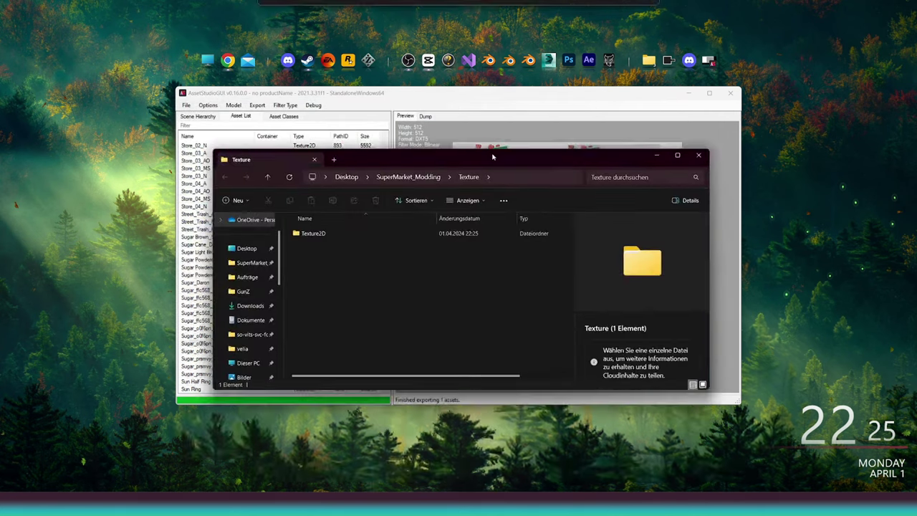
left_click(350, 233)
double_click(350, 232)
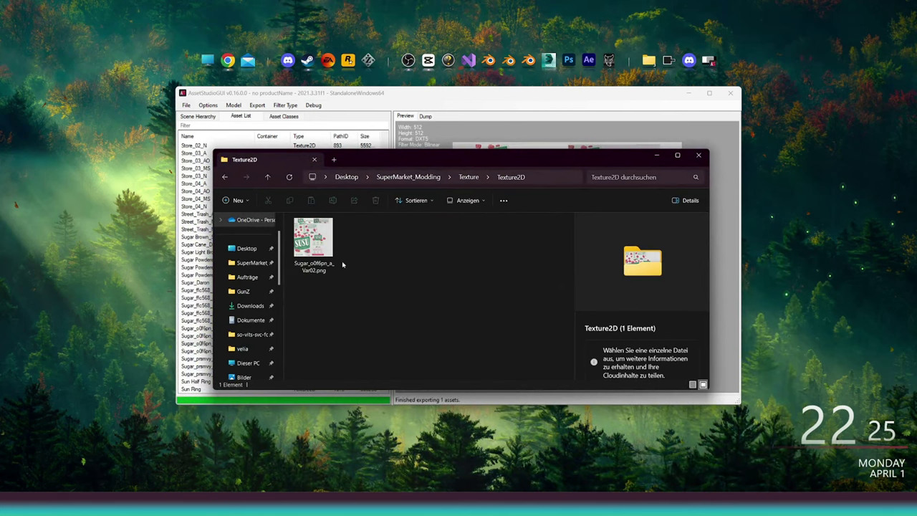
left_click(313, 244)
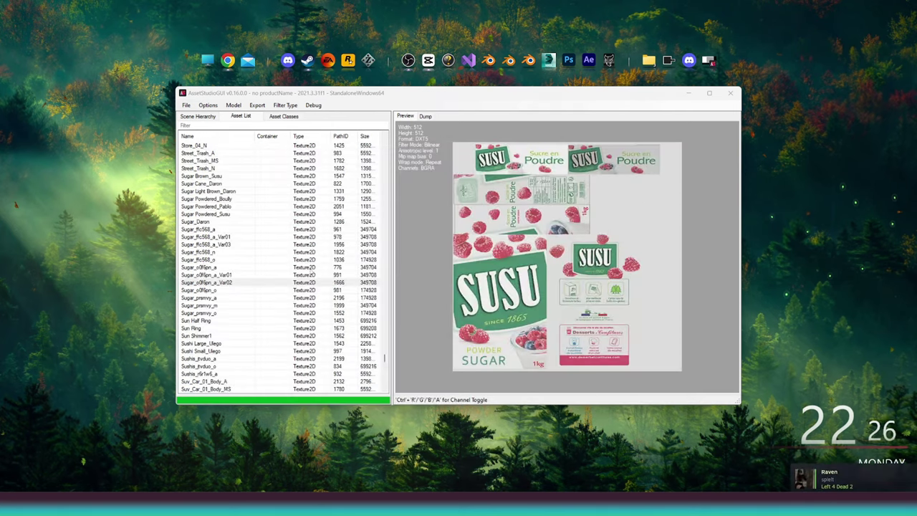
left_click(227, 285)
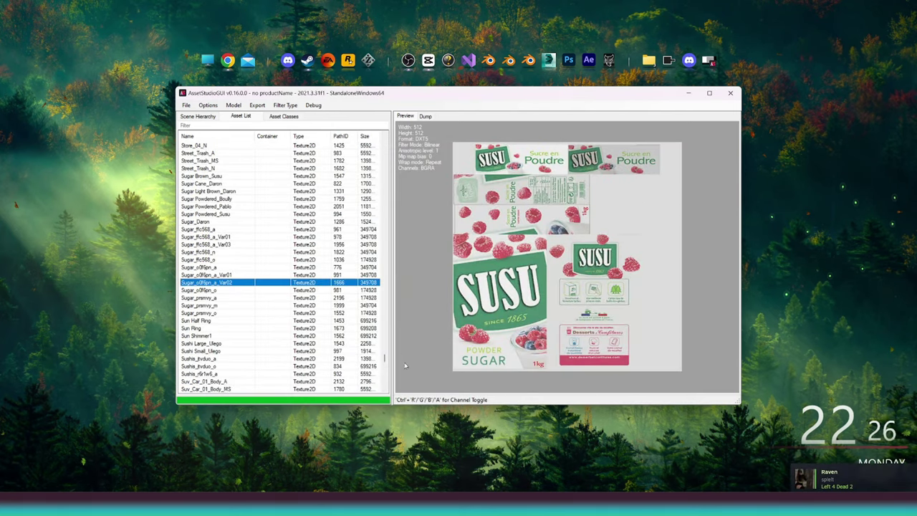
left_click_drag(384, 360, 383, 263)
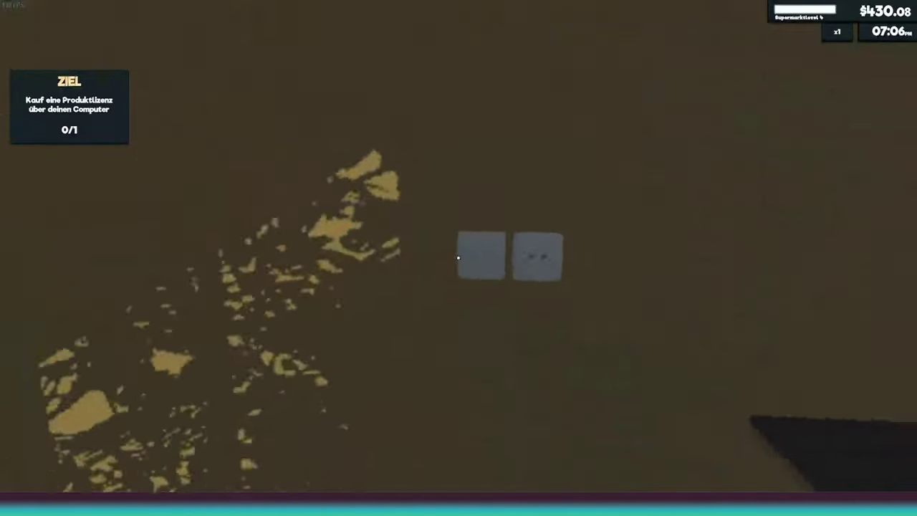
left_click(458, 257)
key("a")
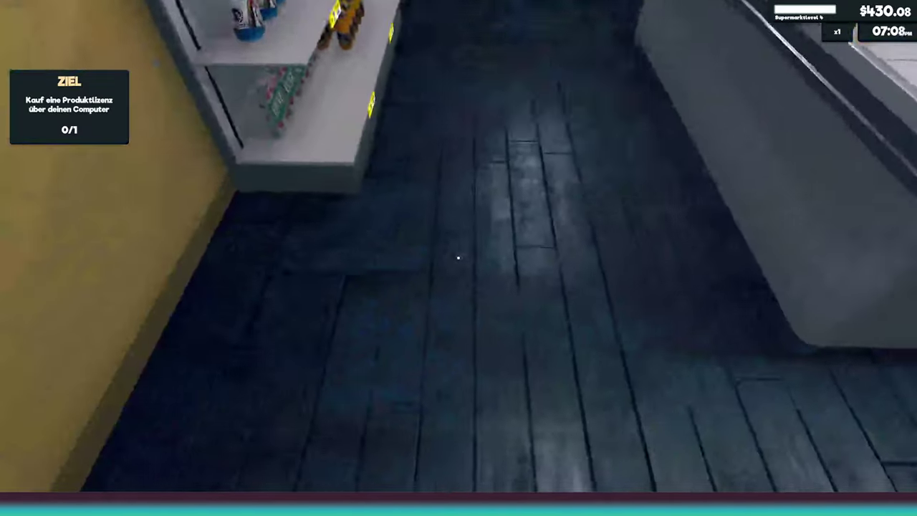
key("d")
key("a")
key("w")
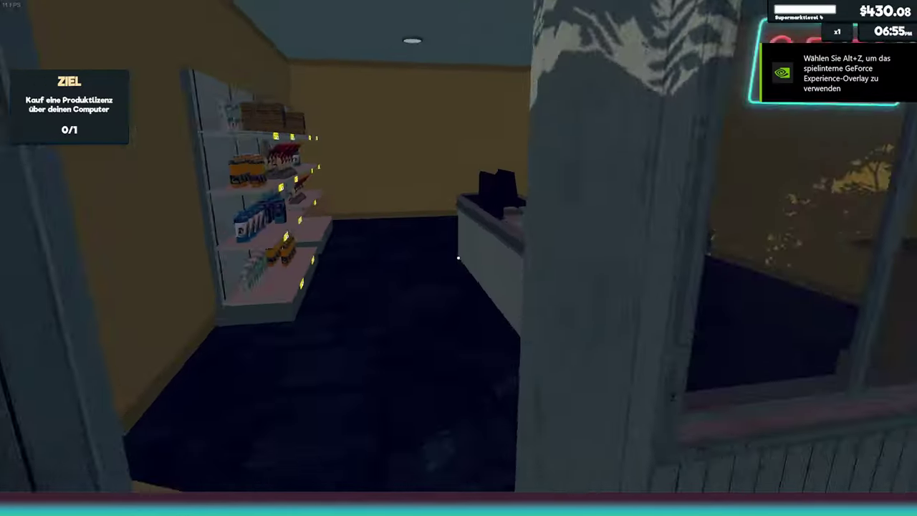
key("w")
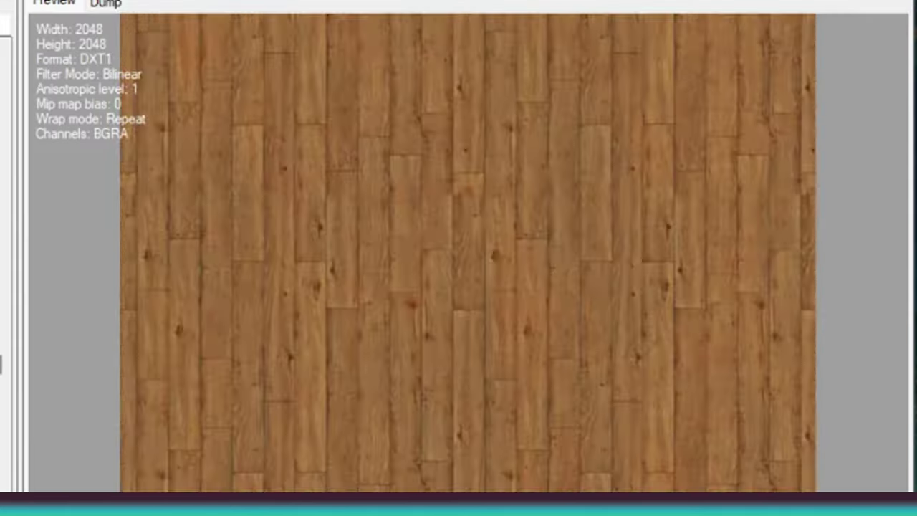
Step: Select Floor_Parquet_A and Floor_Parquet_N together and export both textures into the SuperMarket_Modding\Texture folder
left_click(214, 297)
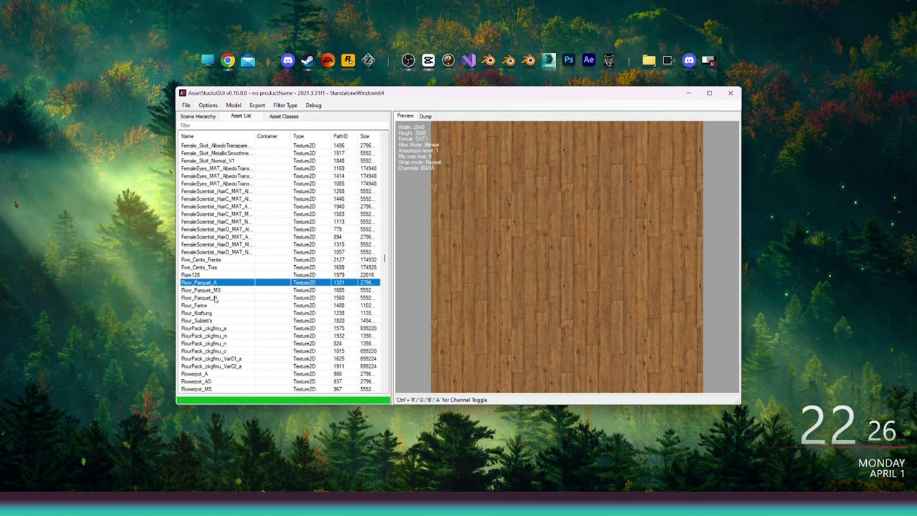
left_click(215, 298, "ctrl")
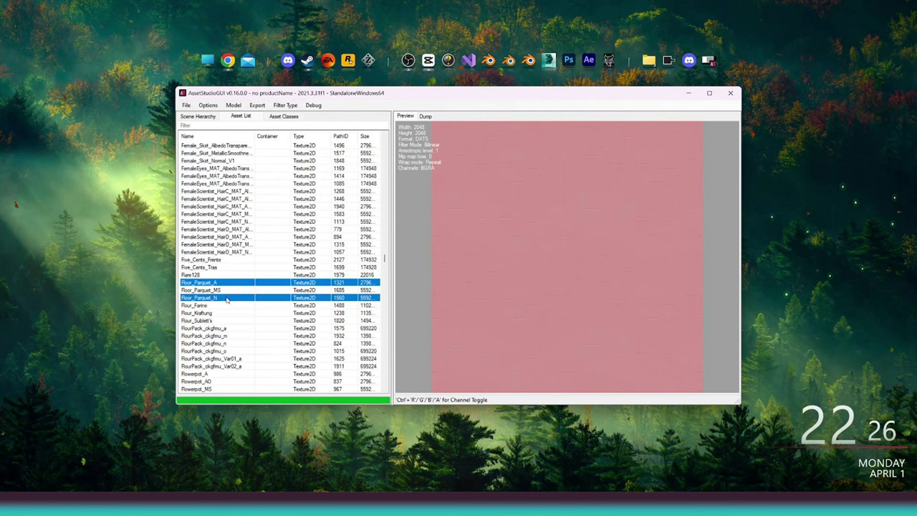
right_click(226, 300)
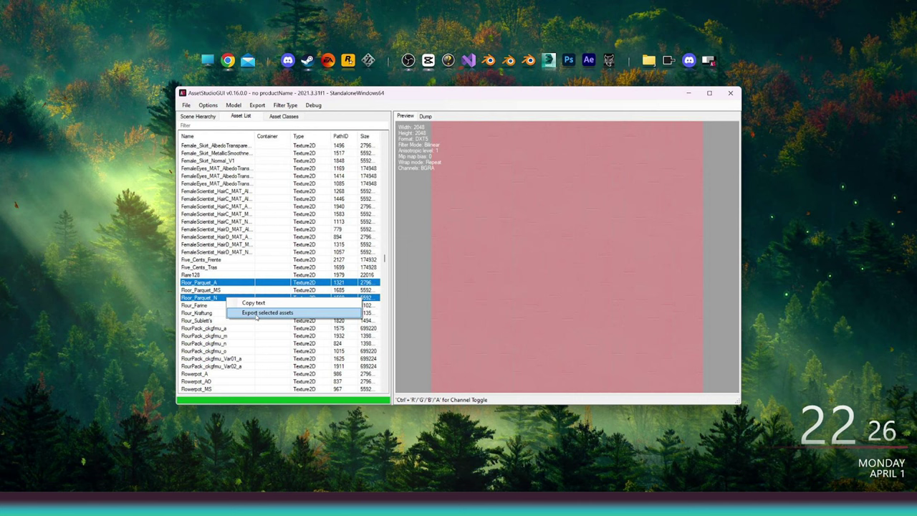
left_click(256, 313)
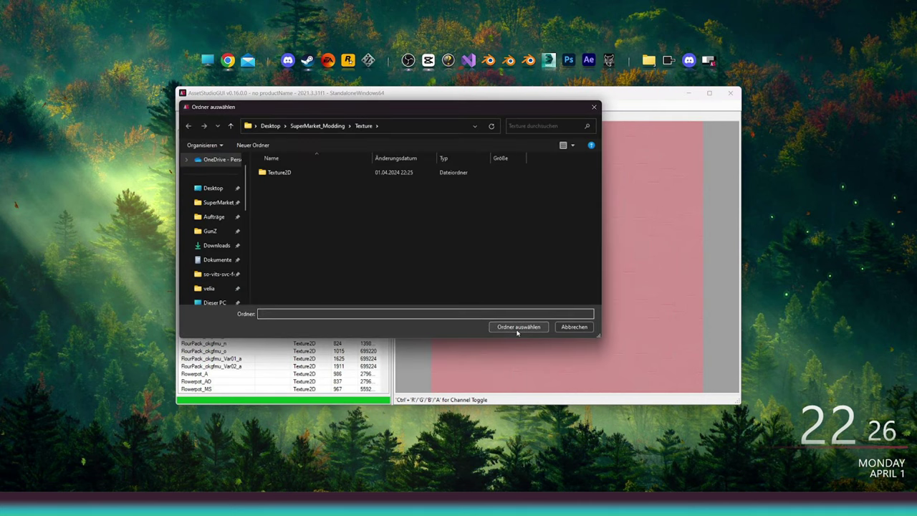
left_click(364, 126)
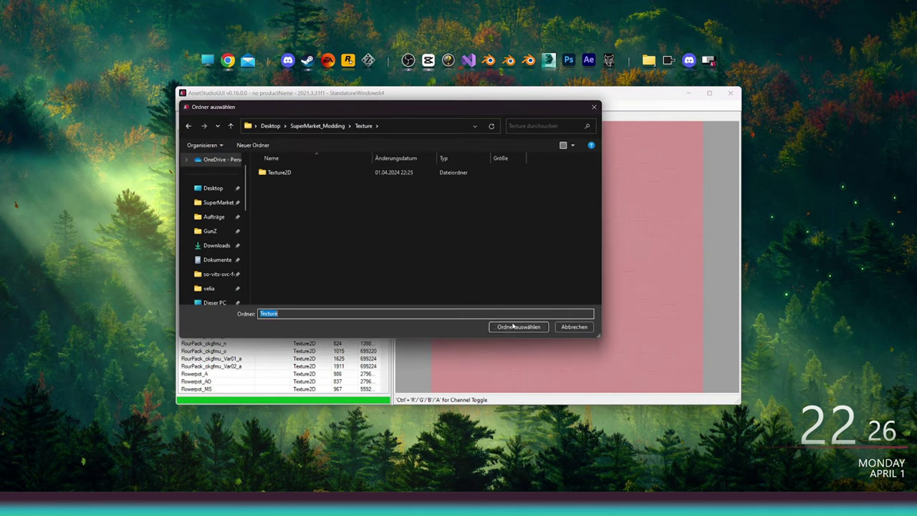
left_click(513, 326)
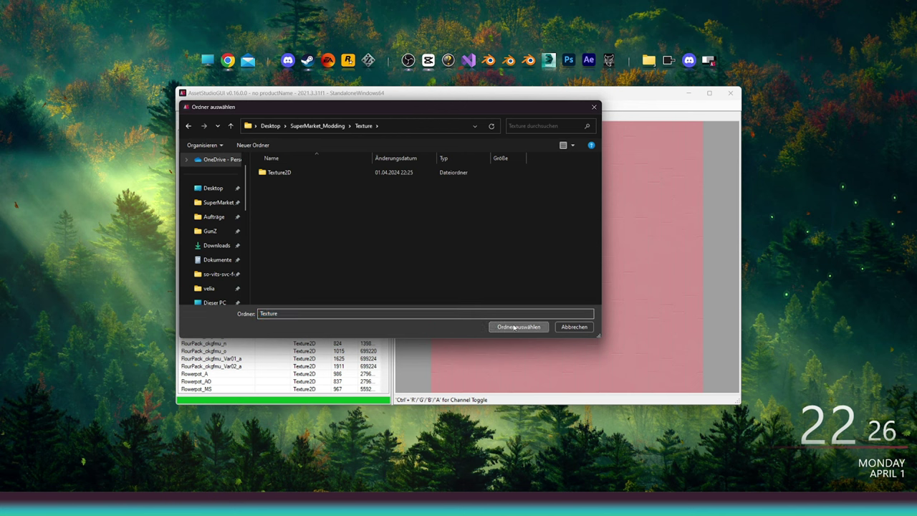
left_click(317, 125)
left_click(379, 179)
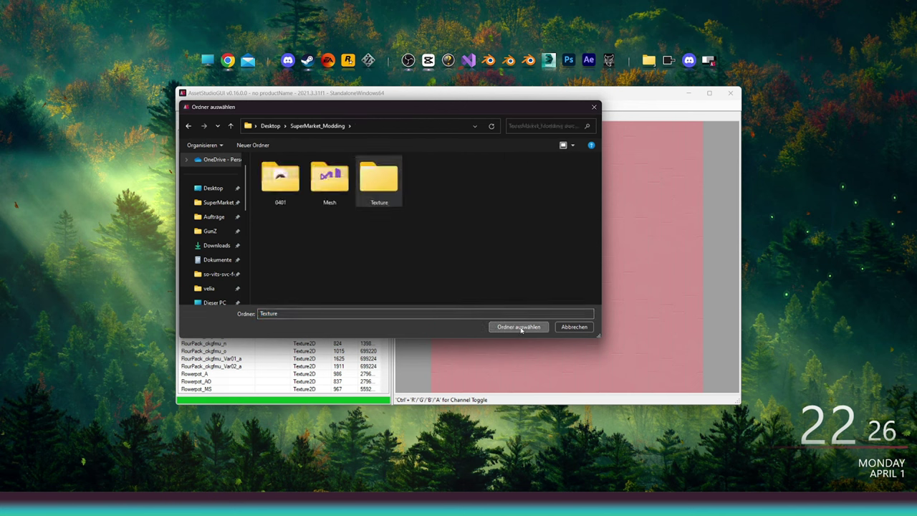
left_click(521, 328)
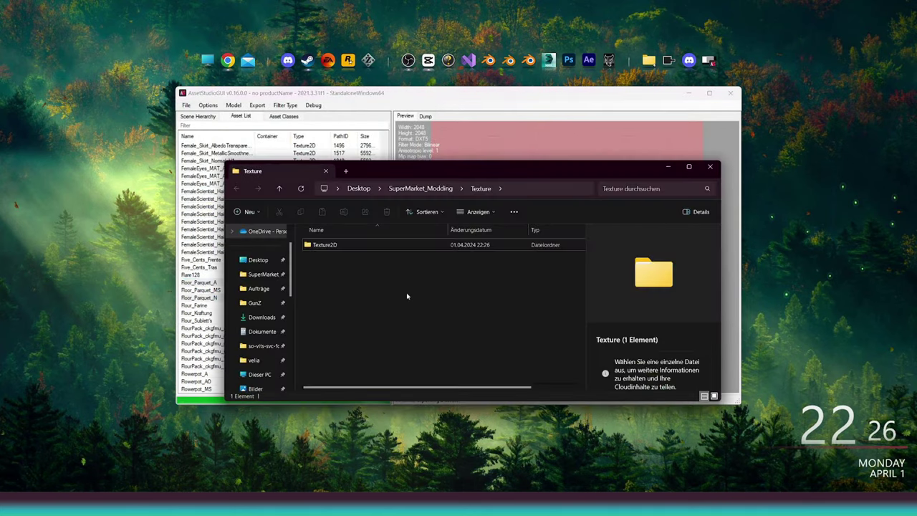
Step: Open the exported Texture2D folder and load Sugar_o0f6pn_a_Var02.png from it into Photoshop for editing
double_click(368, 246)
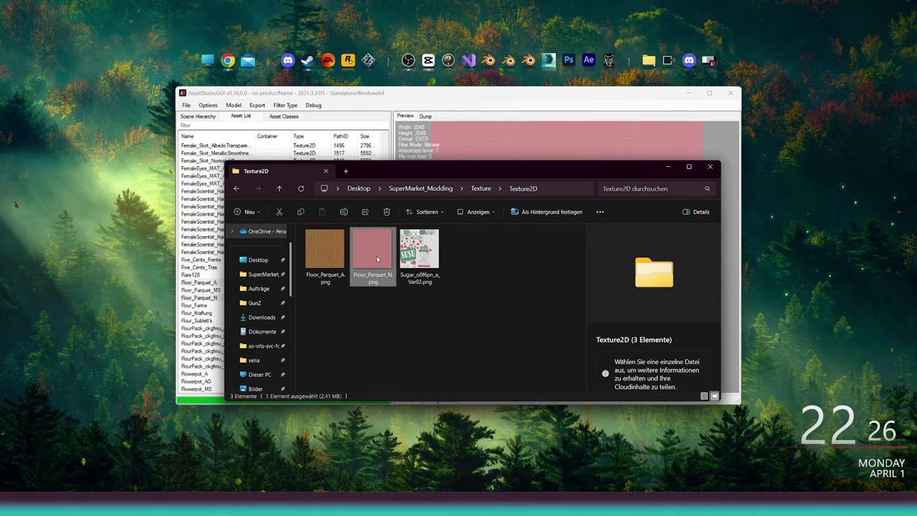
left_click(371, 250)
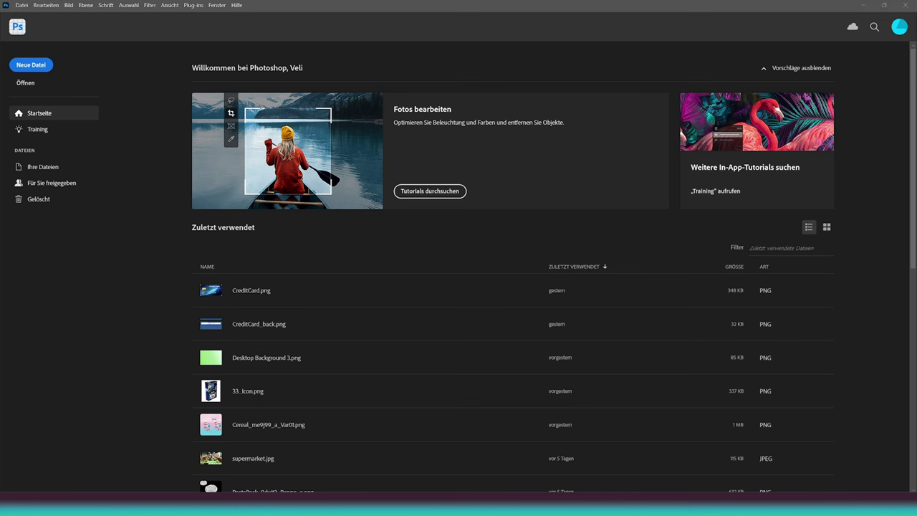
mouse_move(360, 505)
left_click(363, 466)
left_click(512, 231)
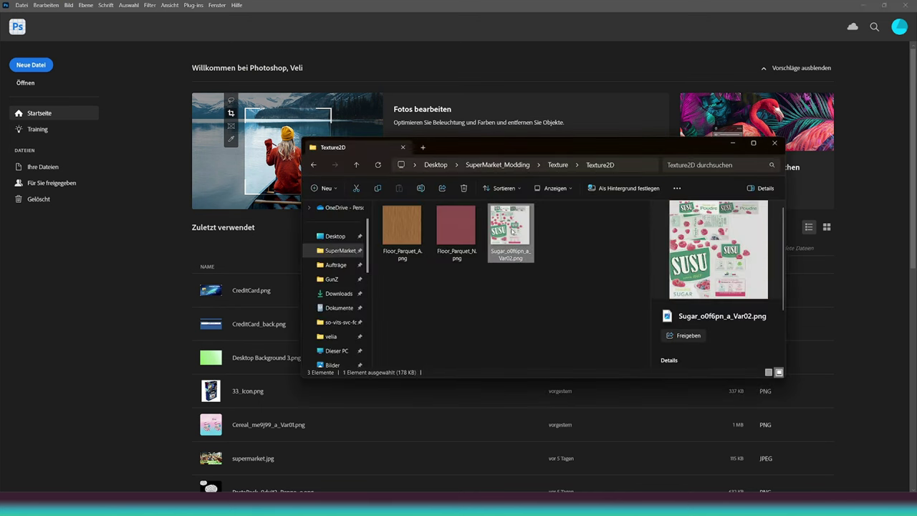
left_click_drag(512, 231, 169, 131)
scroll(558, 291, "up", 4)
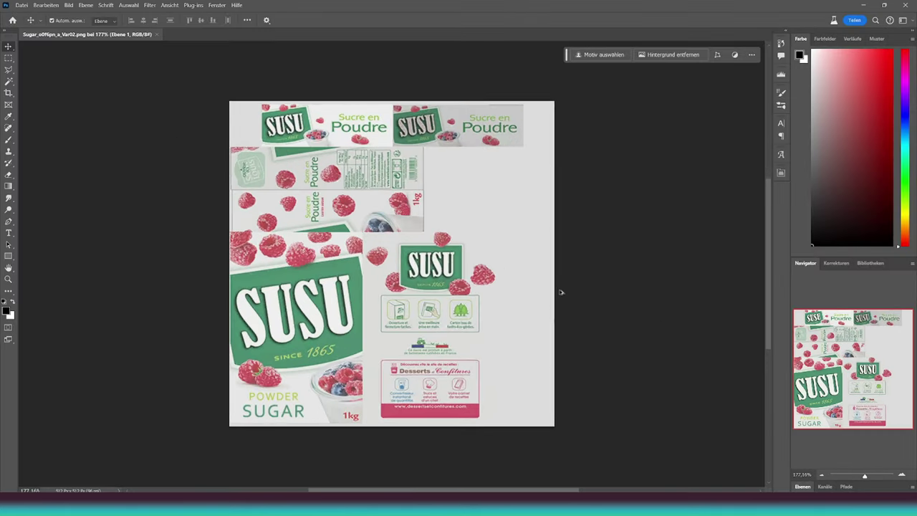
Step: Show the sugar texture's layer list and adjust the space it takes up beside the canvas
scroll(572, 294, "up", 1)
left_click(802, 487)
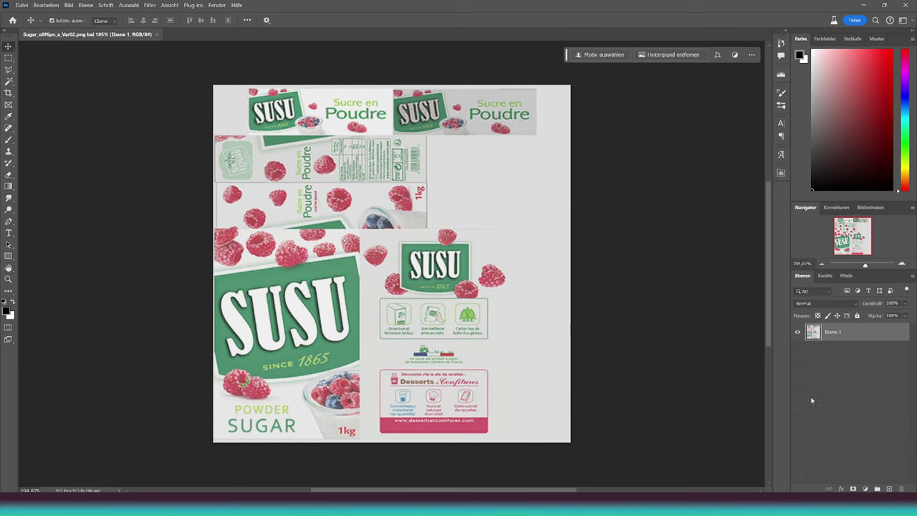
left_click_drag(863, 271, 864, 326)
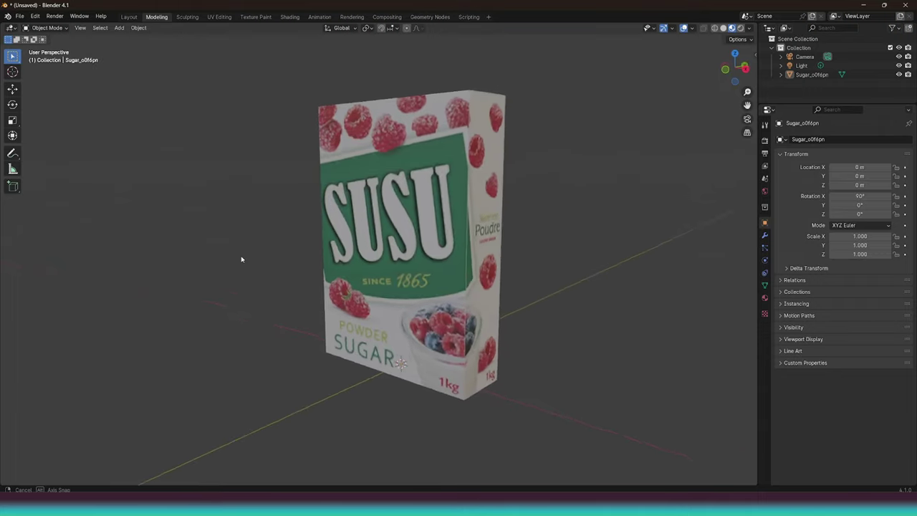
Step: Switch to Blender, open the UV Editing workspace for the sugar box and widen the texture view slightly
mouse_move(242, 258)
left_mouse_down()
mouse_move(225, 278)
mouse_move(239, 282)
mouse_move(251, 198)
mouse_move(237, 231)
mouse_move(244, 265)
left_mouse_up()
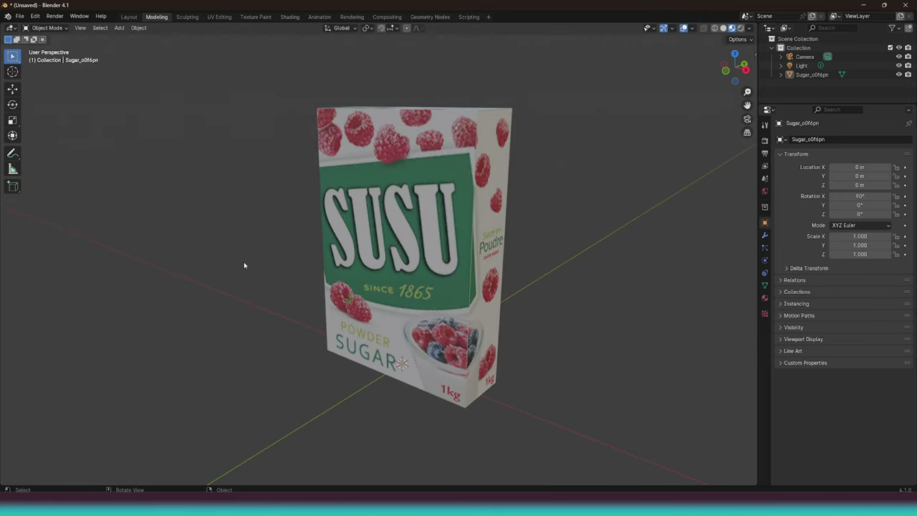
left_click(219, 16)
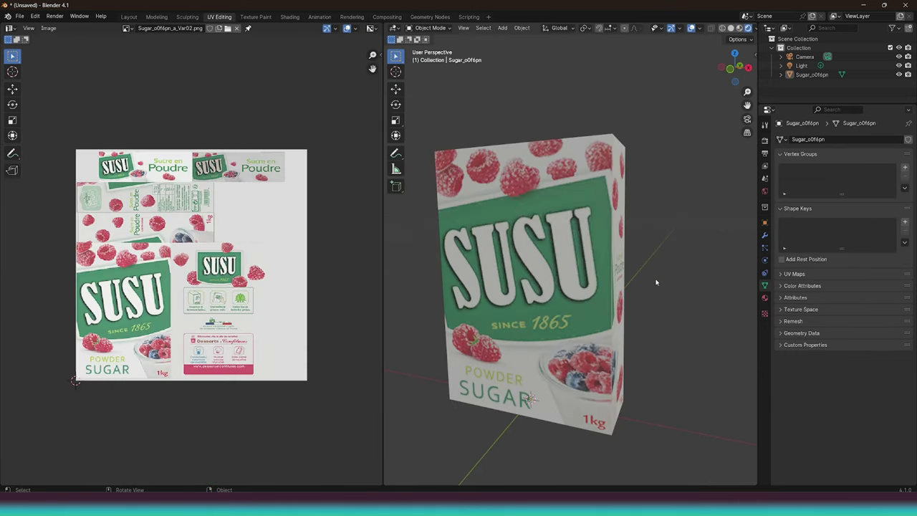
left_click_drag(635, 276, 655, 266)
scroll(656, 266, "up", 1)
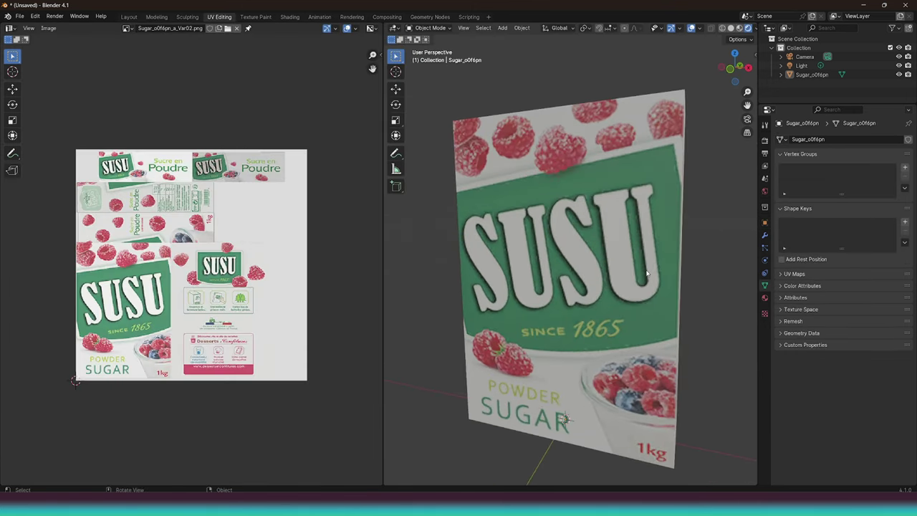
scroll(193, 266, "up", 1)
left_click_drag(191, 273, 209, 263)
scroll(207, 277, "up", 1)
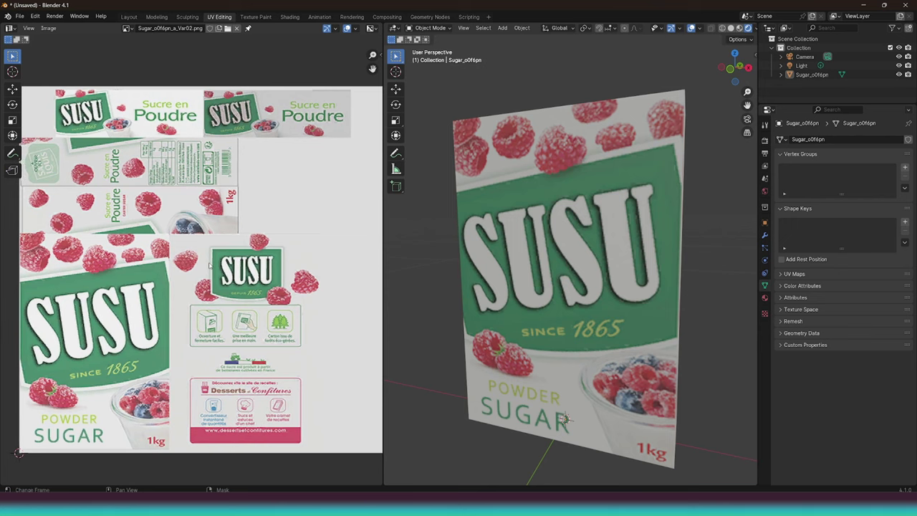
left_click_drag(383, 249, 395, 247)
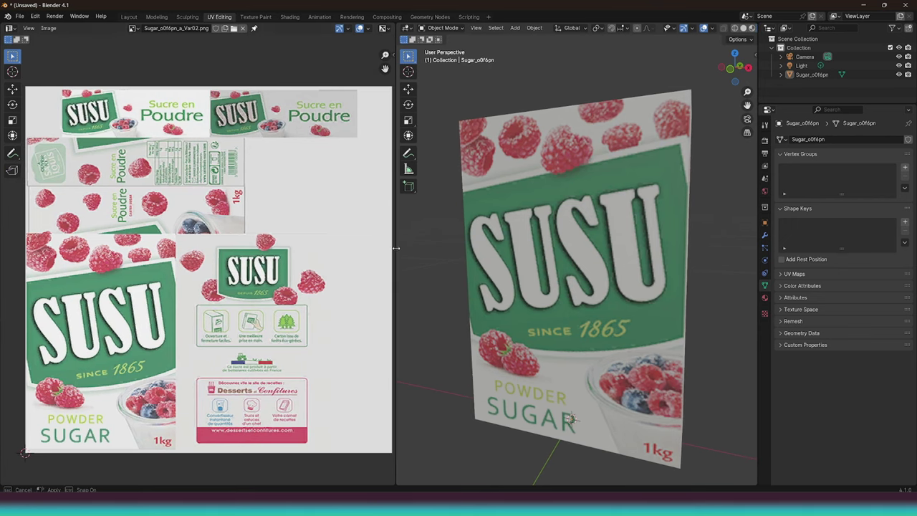
Step: Enter Edit Mode on Sugar_o0f6pn and select both triangular faces of the box front in face selection mode
left_click(621, 259)
key("Tab")
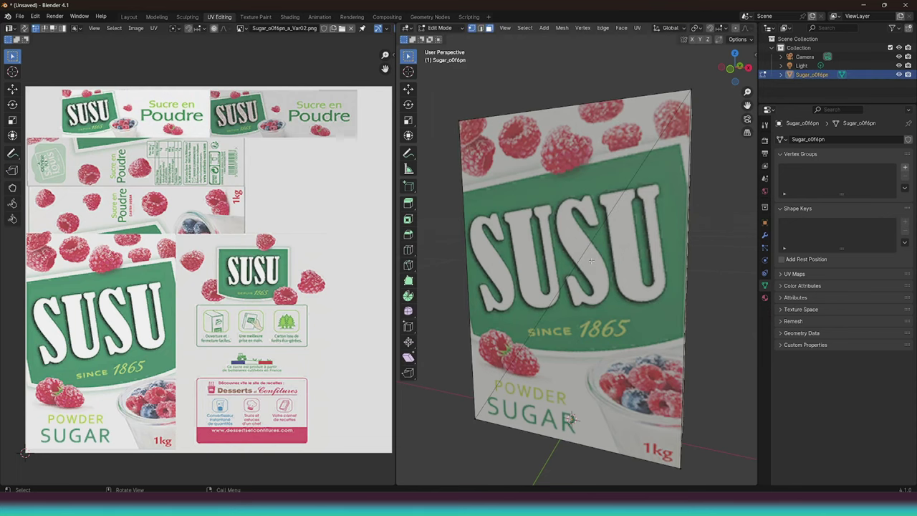
key("3")
left_click(580, 224)
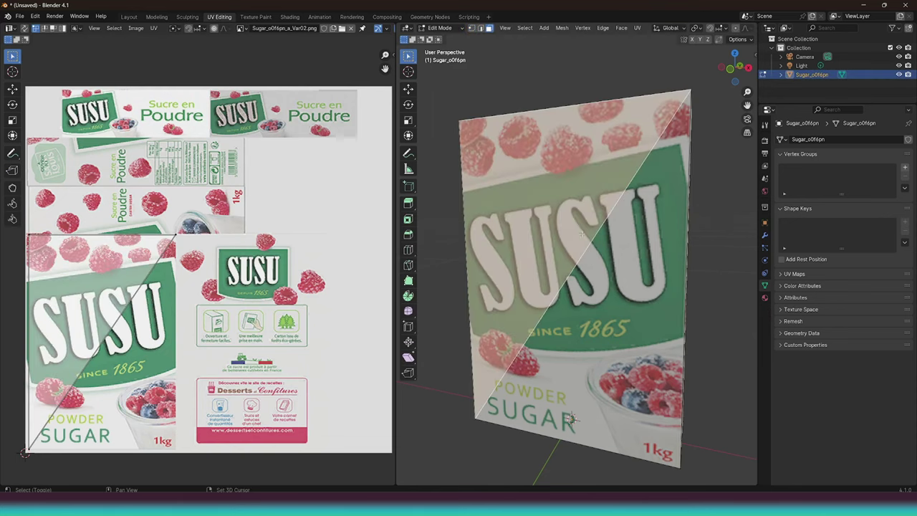
left_click(609, 287, "shift")
Step: Try scaling down the front faces' UVs and moving them over the raspberry beside the small SUSU logo
mouse_move(183, 303)
left_mouse_down()
mouse_move(239, 281)
mouse_move(146, 275)
mouse_move(176, 286)
mouse_move(179, 302)
left_mouse_up()
scroll(239, 281, "up", 1)
key("a")
key("s")
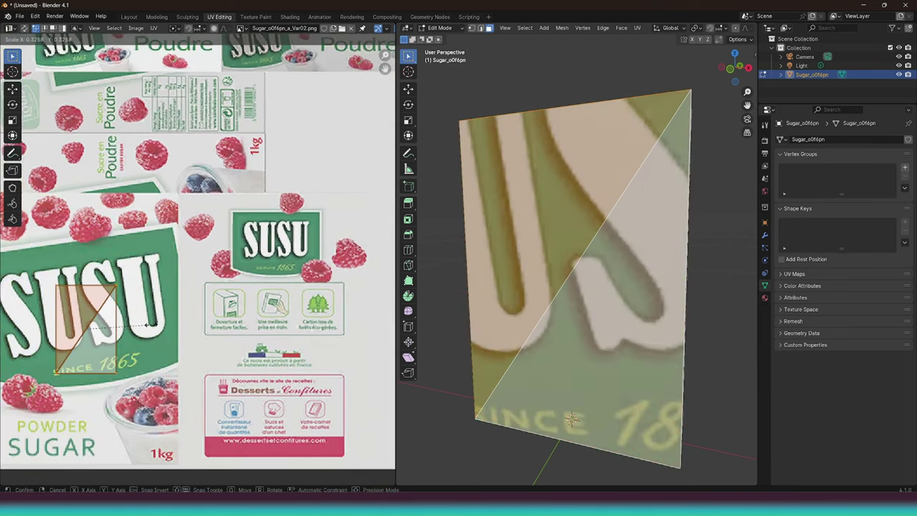
left_click(152, 315)
key("g")
left_click(265, 230)
key("s")
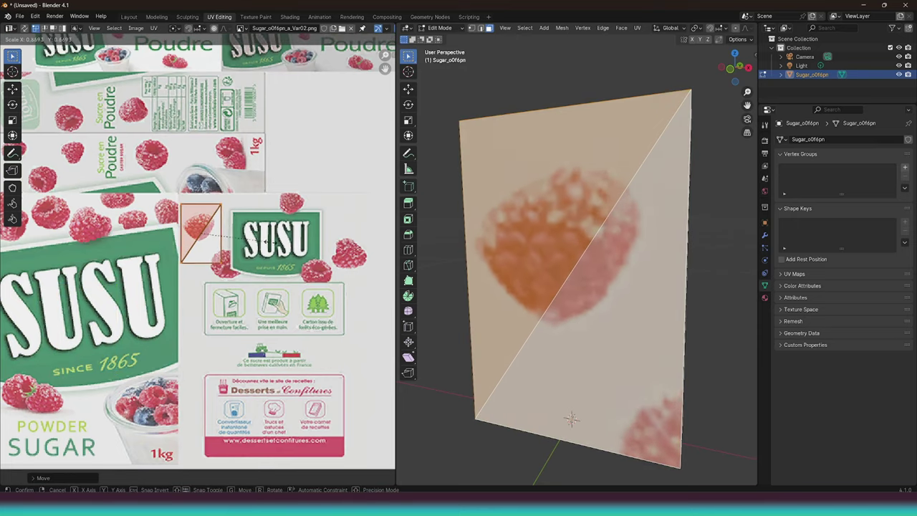
left_click(269, 244)
key("g")
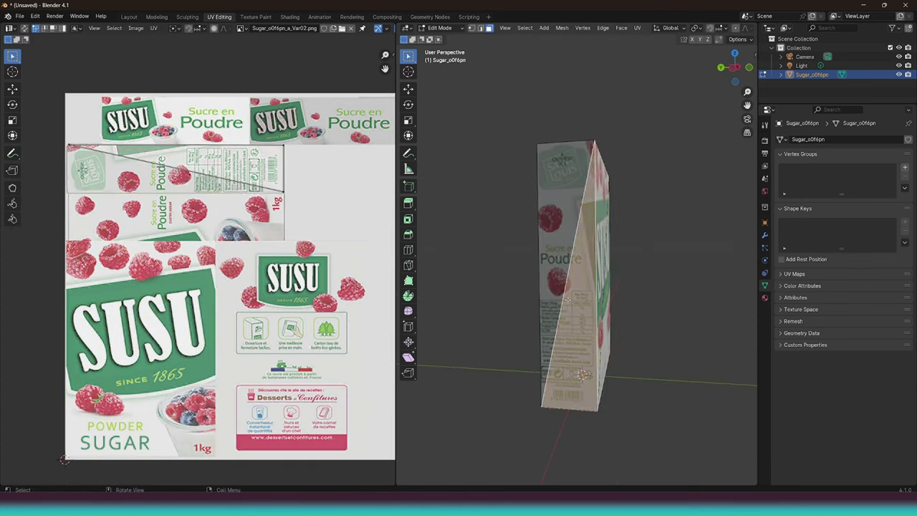
Step: Select both faces of the box's narrow side and try moving their UVs across the texture
left_click(559, 297, "shift")
key("a")
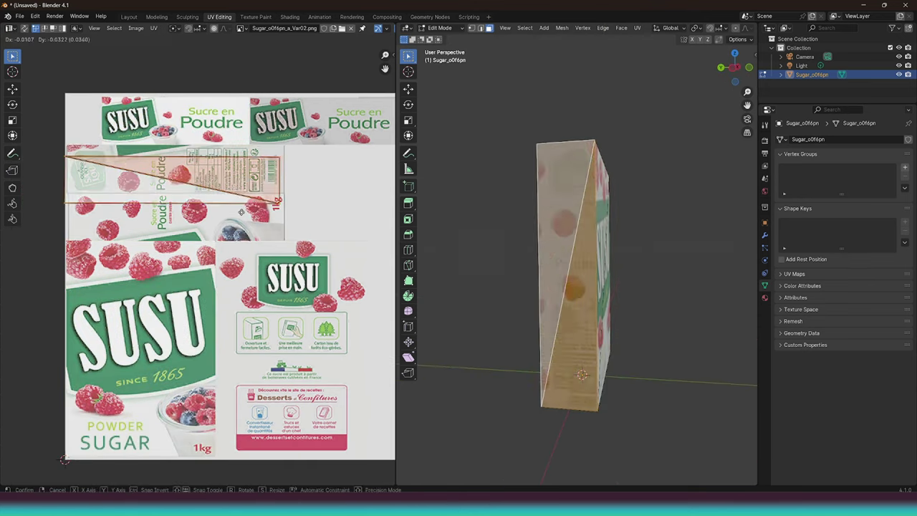
right_click(247, 193)
left_click_drag(459, 143, 574, 346)
left_click(475, 329)
key("a")
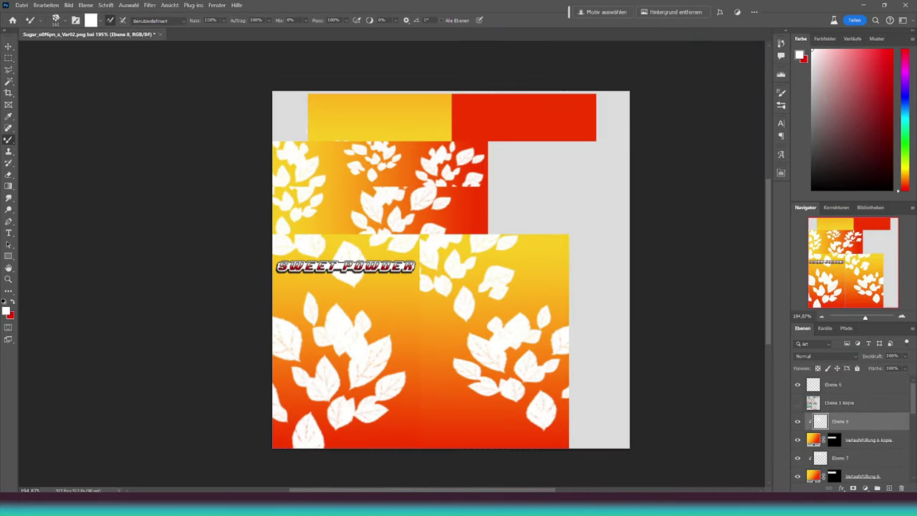
Step: Save the redesigned sugar texture in Photoshop as the copy Sugar_o0f6pn_a_Var02 Kopie.png in Texture2D, using the large file size PNG option
left_click(635, 504)
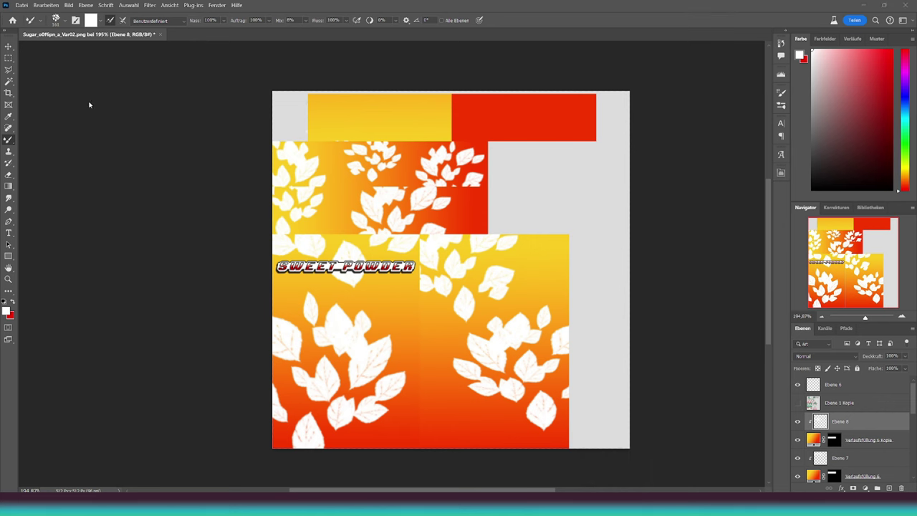
left_click(27, 7)
left_click(199, 149)
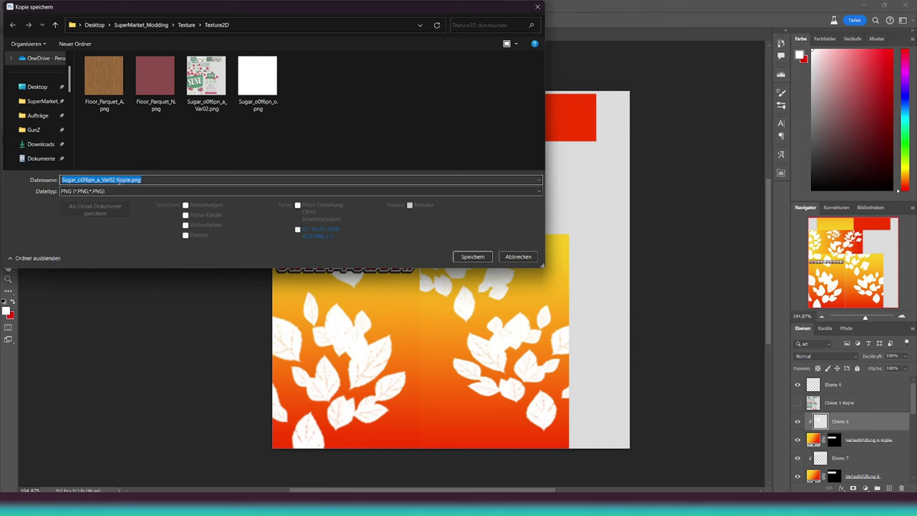
left_click(473, 257)
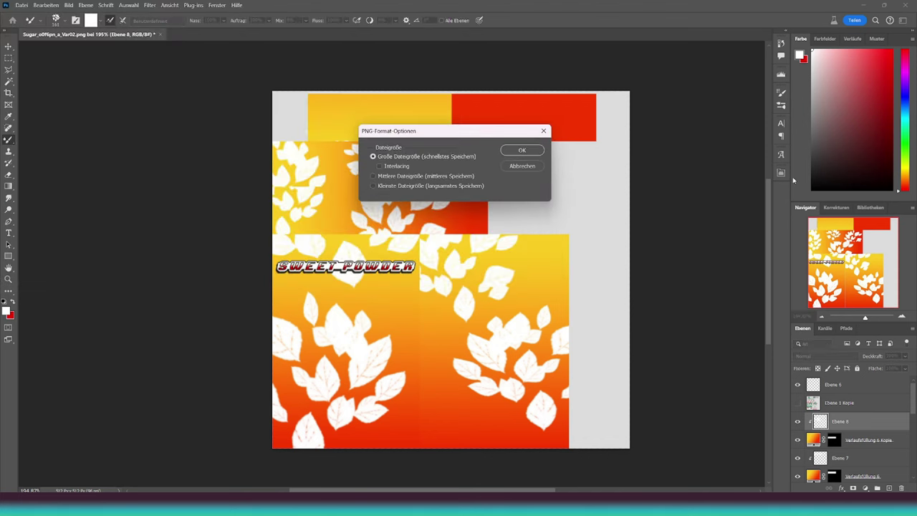
left_click(521, 151)
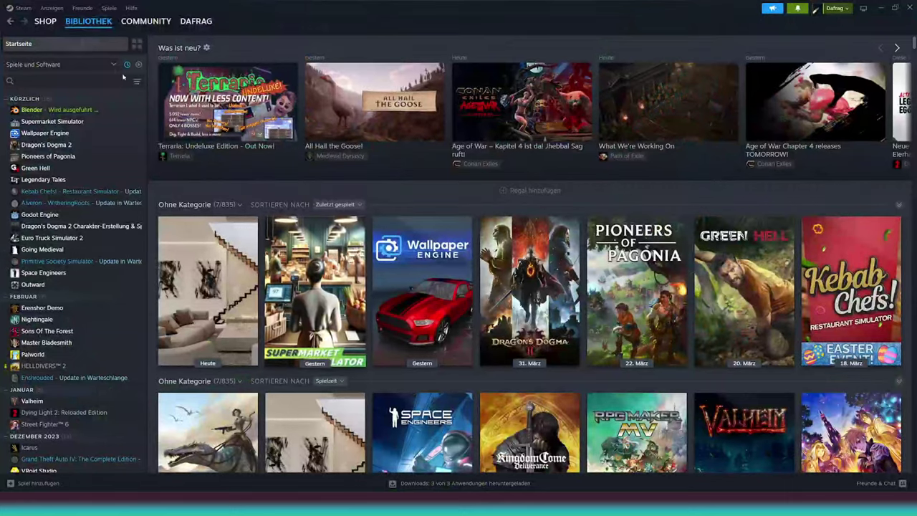
Step: In Steam, open the installation folder of Supermarket Simulator through the game's properties and close the properties window
mouse_move(79, 32)
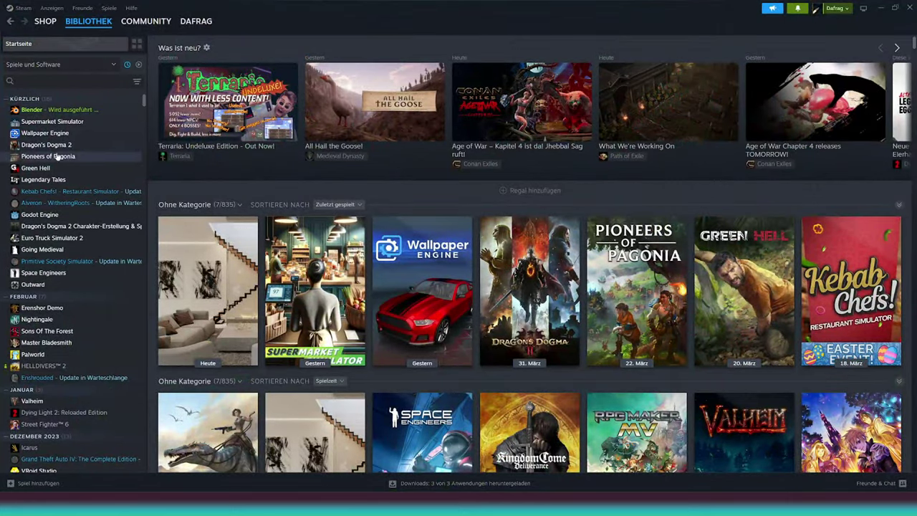
left_click(61, 123)
right_click(71, 126)
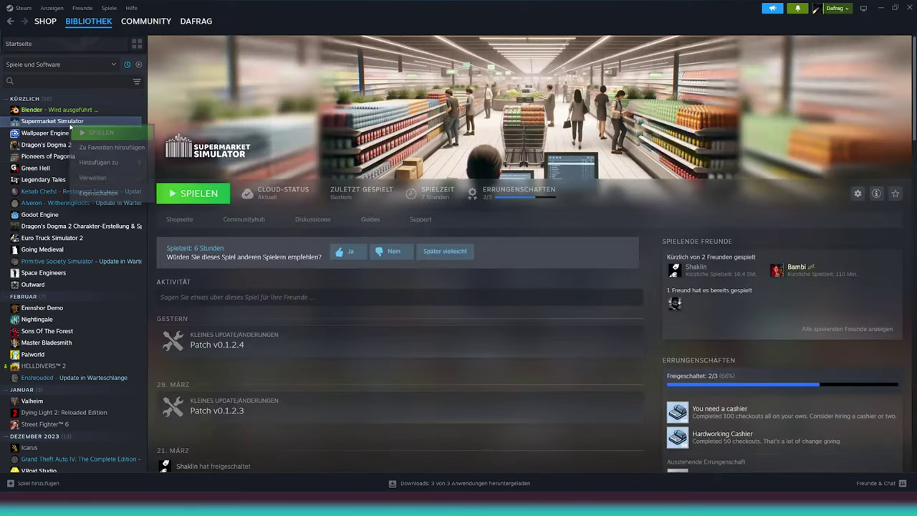
left_click(127, 199)
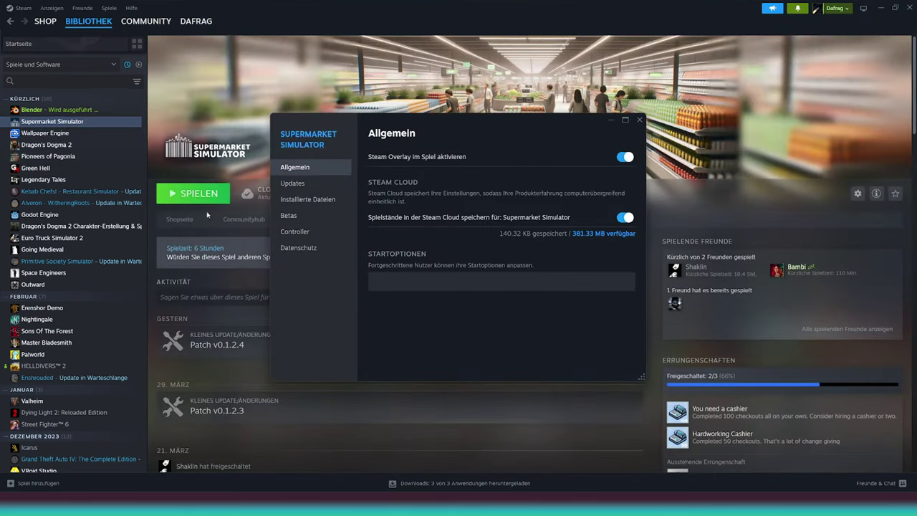
left_click(329, 200)
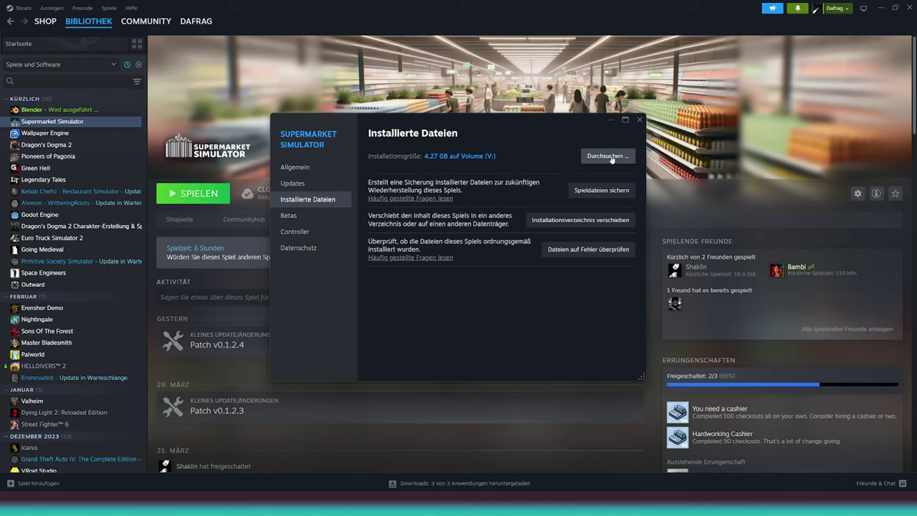
left_click(639, 121)
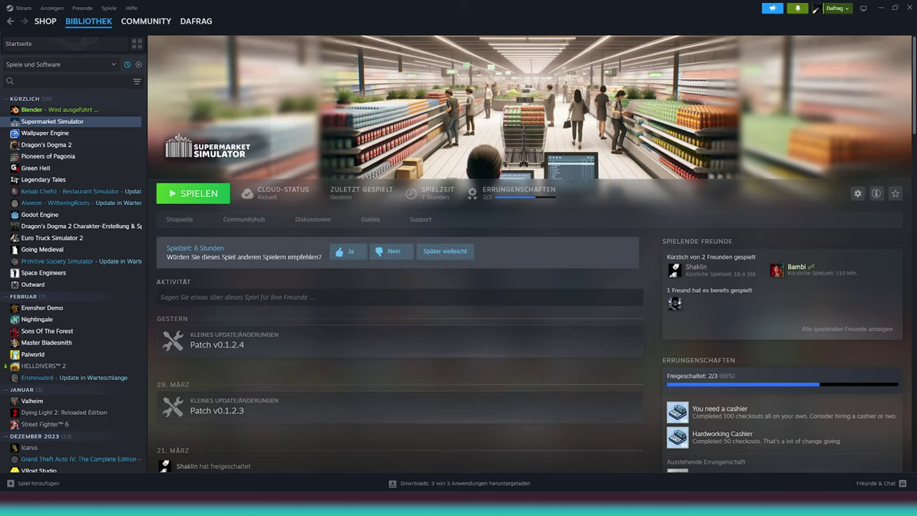
left_click_drag(916, 240, 546, 132)
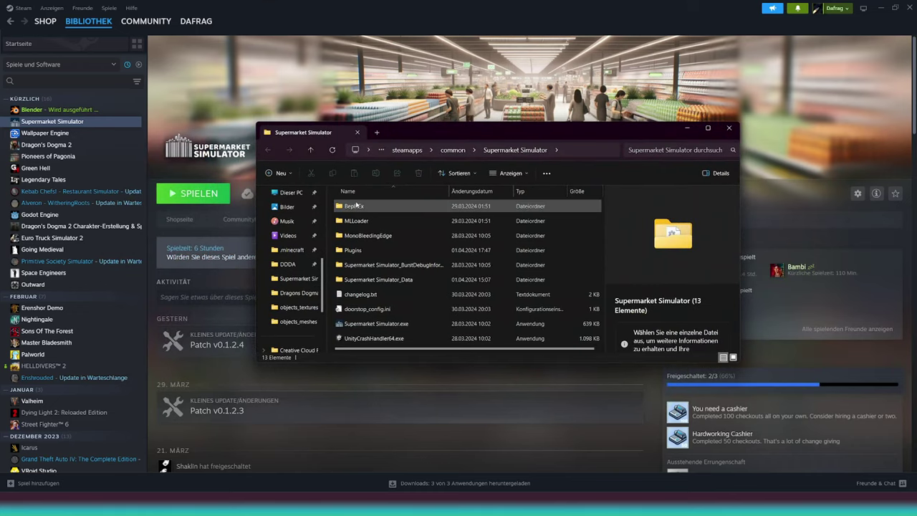
Step: Go to BepInEx\plugins\TextureReplacer in the game folder and select the objects_textures folder
double_click(355, 206)
double_click(343, 265)
left_click(365, 224)
double_click(365, 224)
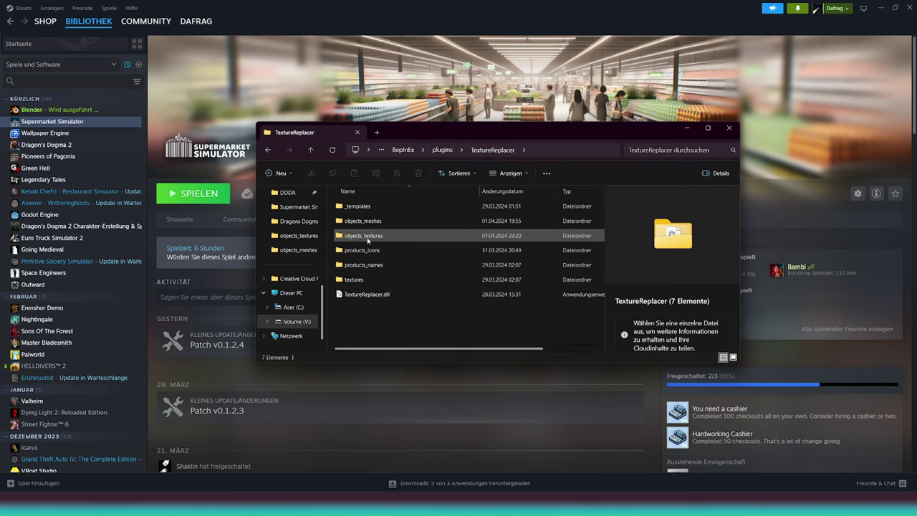
left_click(368, 238)
Step: Arrange the TextureReplacer folder window and the exported Texture2D folder window side by side
left_click_drag(453, 135, 237, 70)
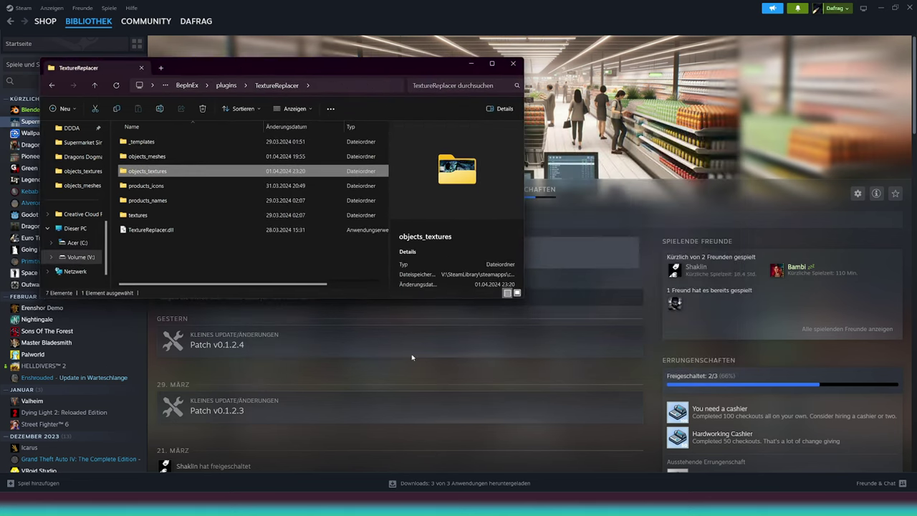
mouse_move(360, 504)
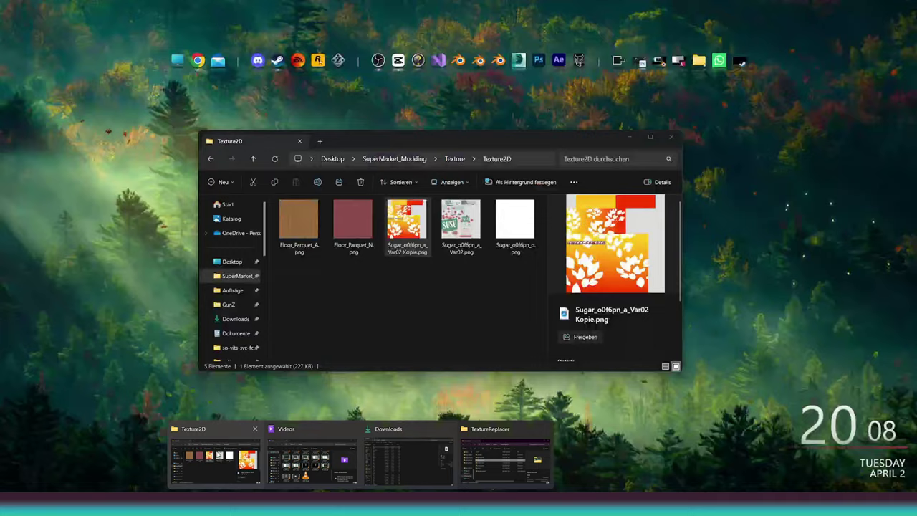
left_click(214, 458)
left_click_drag(466, 148, 683, 133)
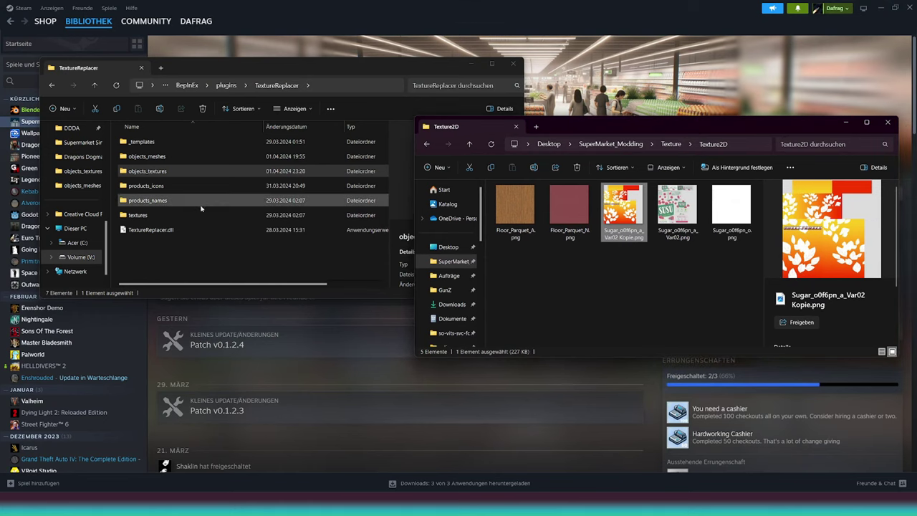
Step: Open objects_textures, look through its replacement textures, and return to the exported Texture2D folder
left_click(186, 170)
double_click(185, 170)
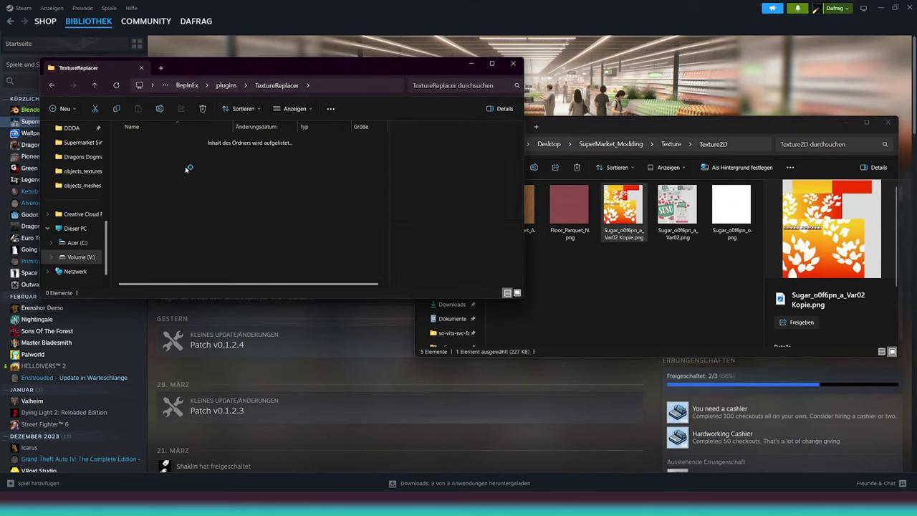
scroll(247, 197, "down", 2)
scroll(248, 196, "down", 1)
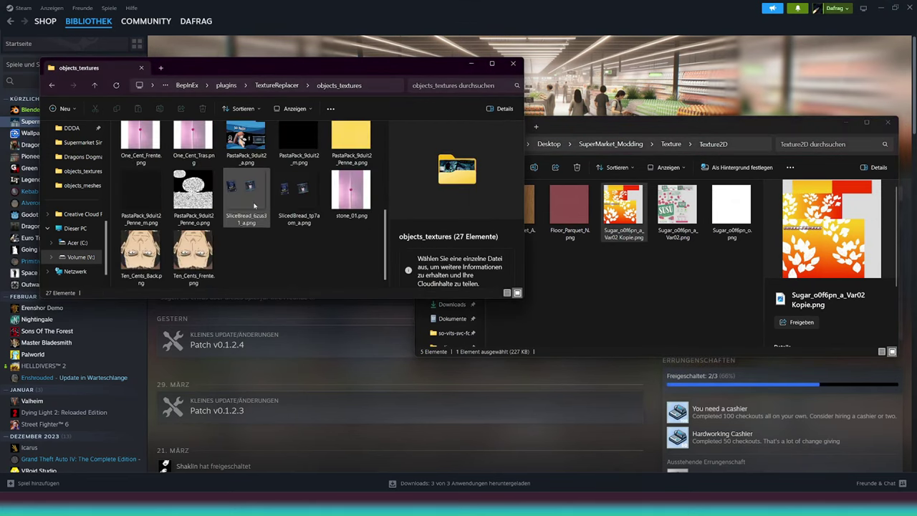
left_click(615, 293)
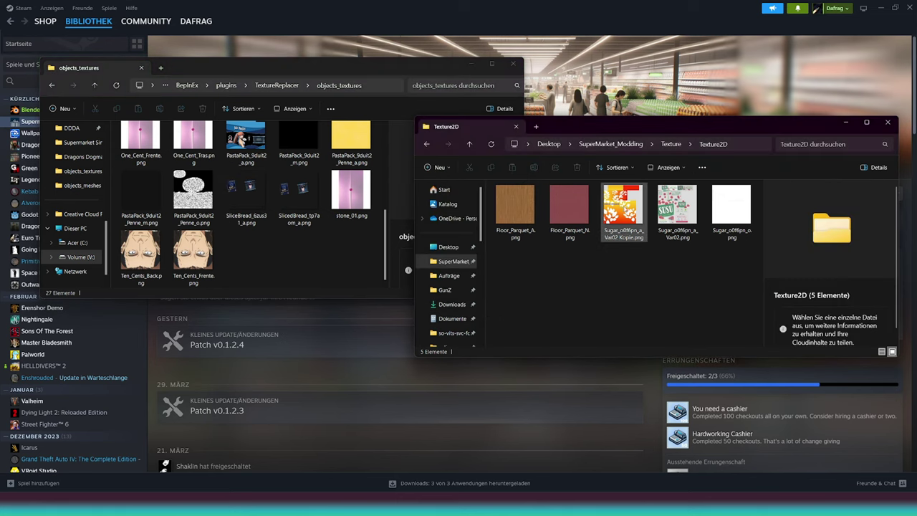
Step: Copy the edited sugar texture from Texture2D into objects_textures and rename the copy Sugar_o0f6pn_a_Var02.png
left_click_drag(621, 212, 315, 251)
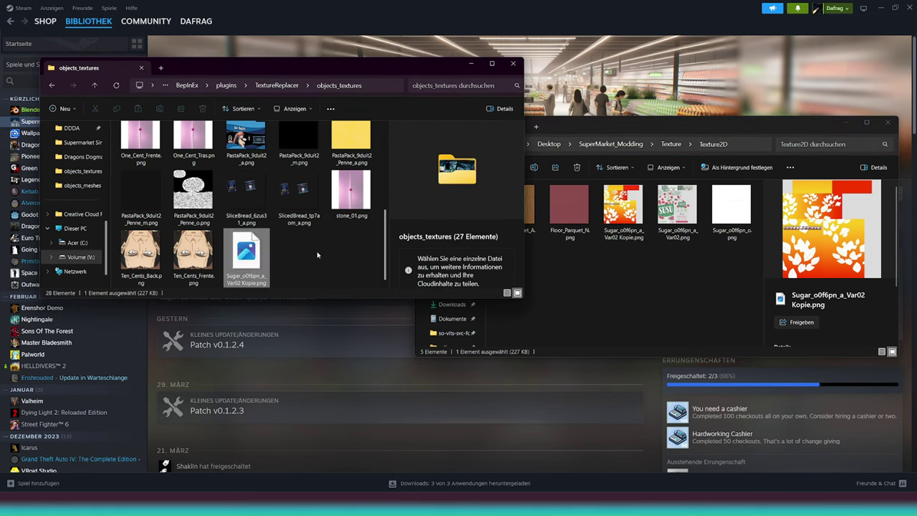
left_click(846, 122)
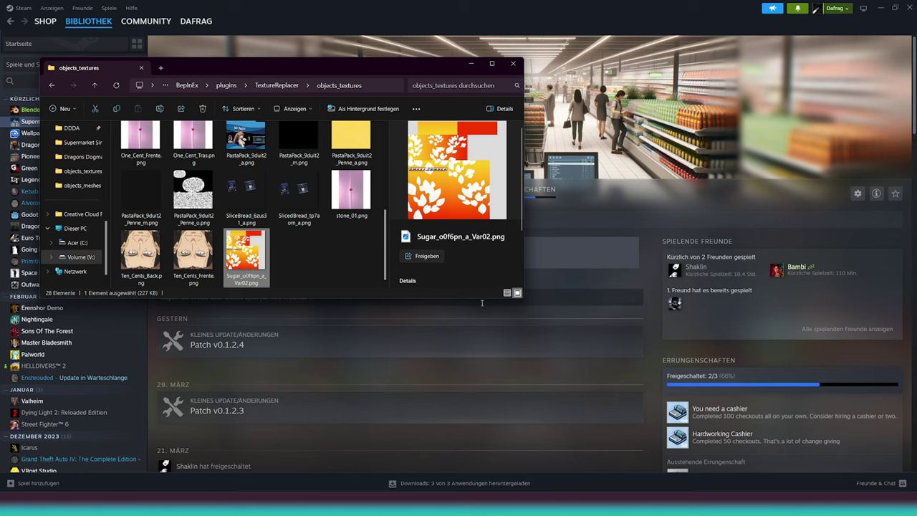
Step: Compare the name of the replacement sugar texture with the original Sugar_o0f6pn_a_Var02.png in the Texture2D folder
left_click(359, 505)
left_click(215, 454)
left_click(676, 212)
left_click_drag(659, 133, 151, 72)
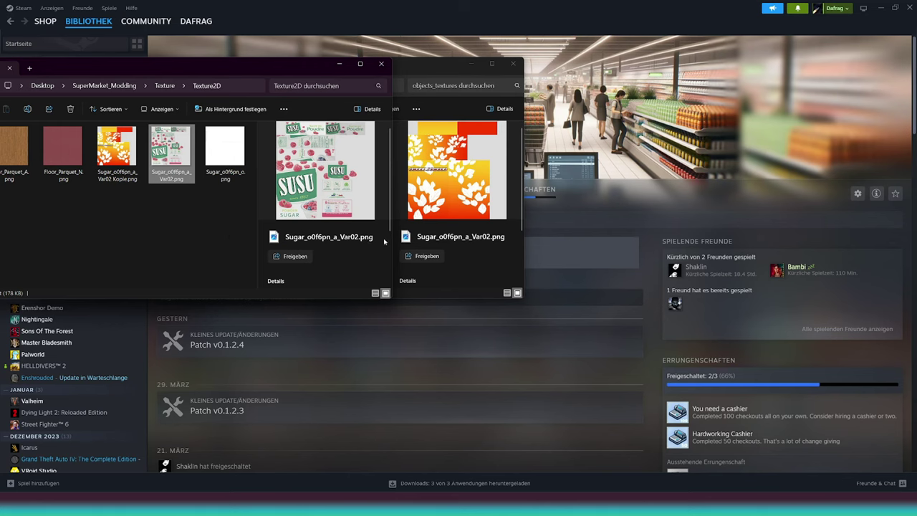
left_click(339, 65)
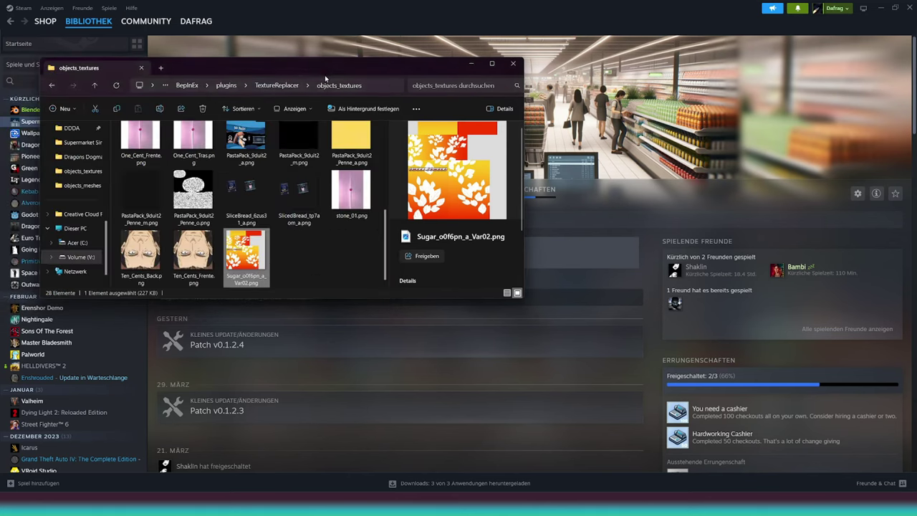
left_click_drag(321, 69, 518, 130)
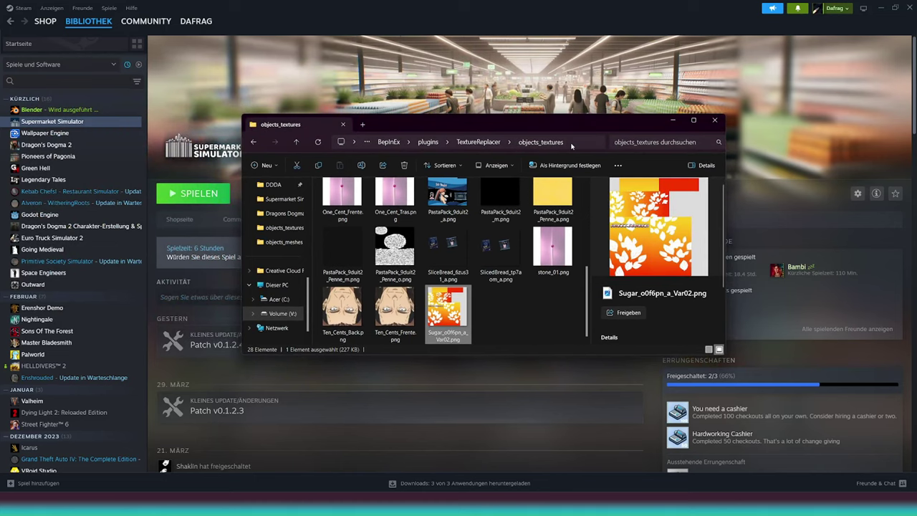
Step: Launch Supermarket Simulator from Steam and place sugar boxes on the shelves to inspect the new texture in the game
left_click(193, 193)
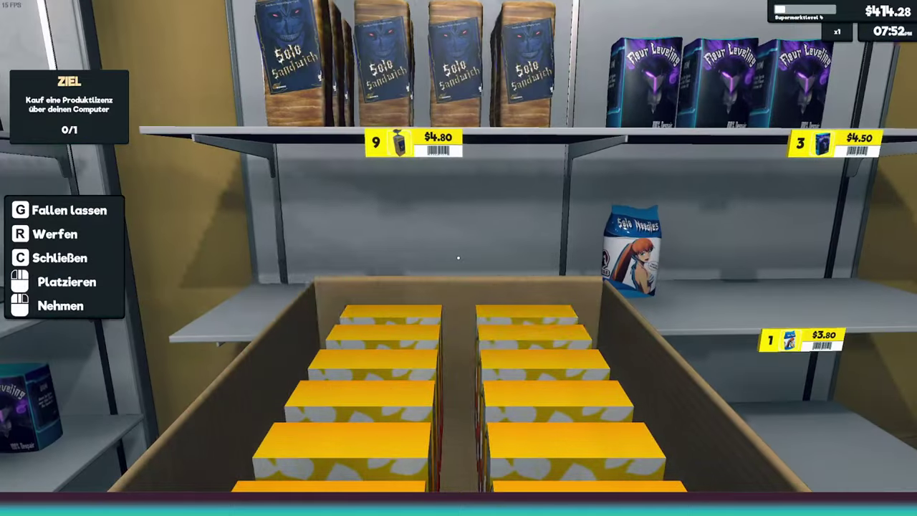
left_click(458, 258)
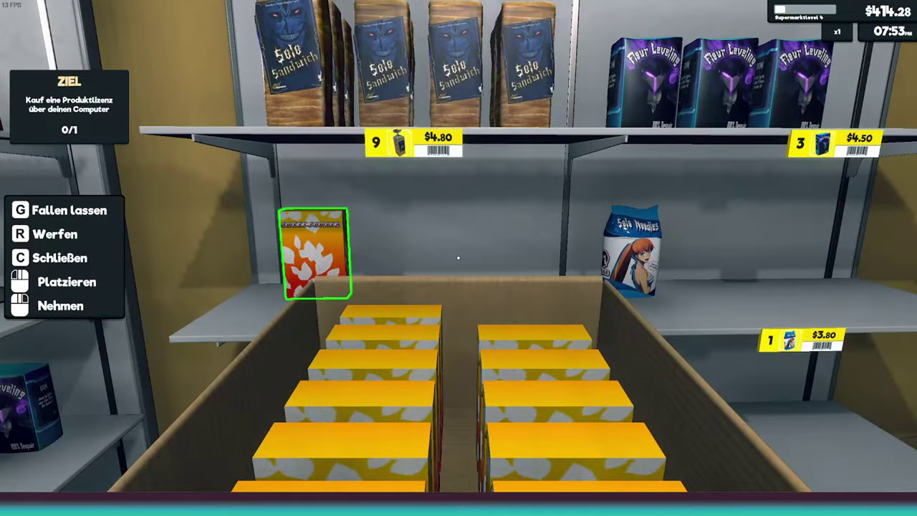
key("d")
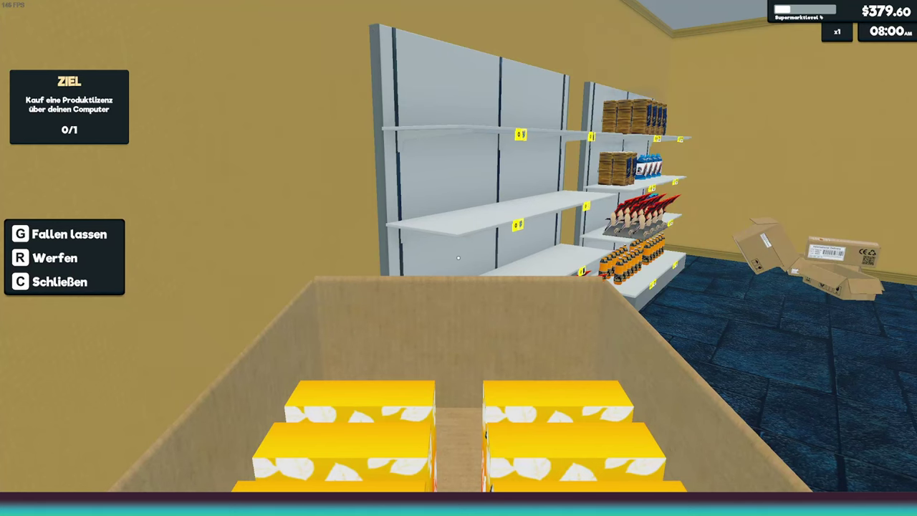
left_click(458, 258)
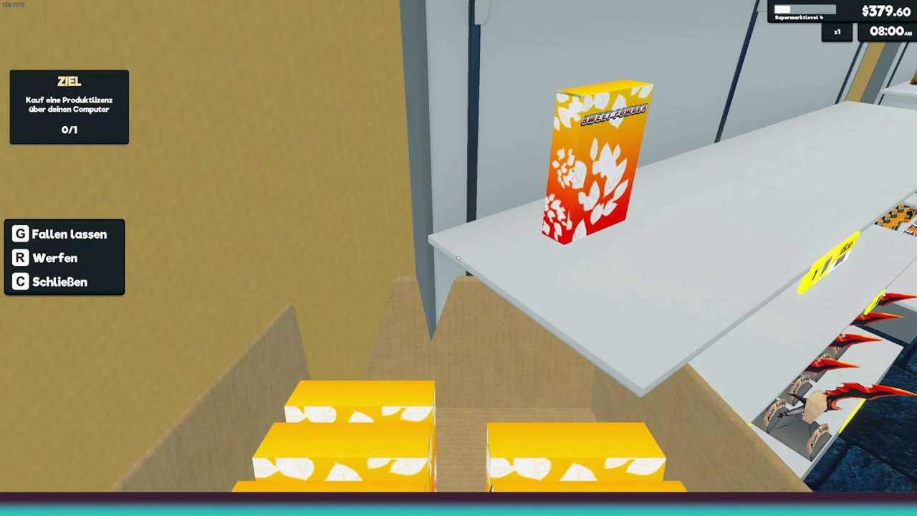
Step: Capture the in-game sugar box with the snipping tool and paste it into a new 689 x 676 px Photoshop document
key("super+shift+s")
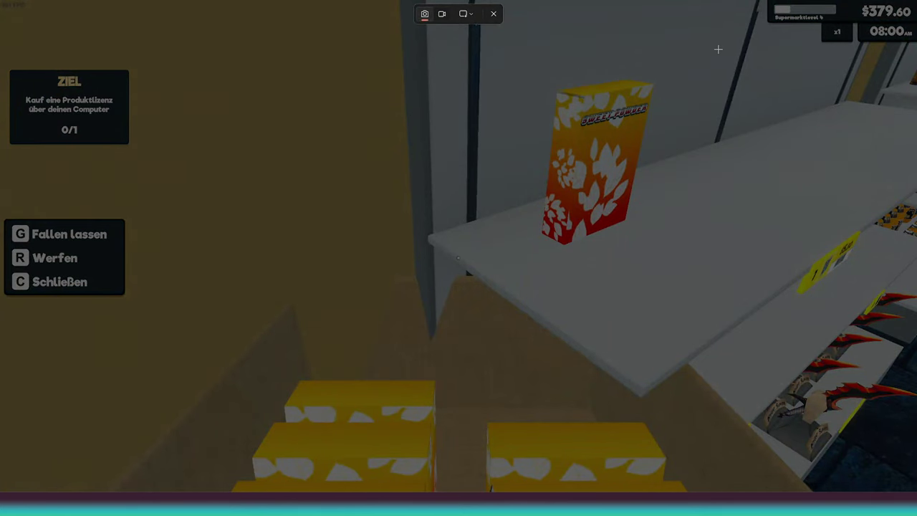
left_click_drag(720, 51, 474, 297)
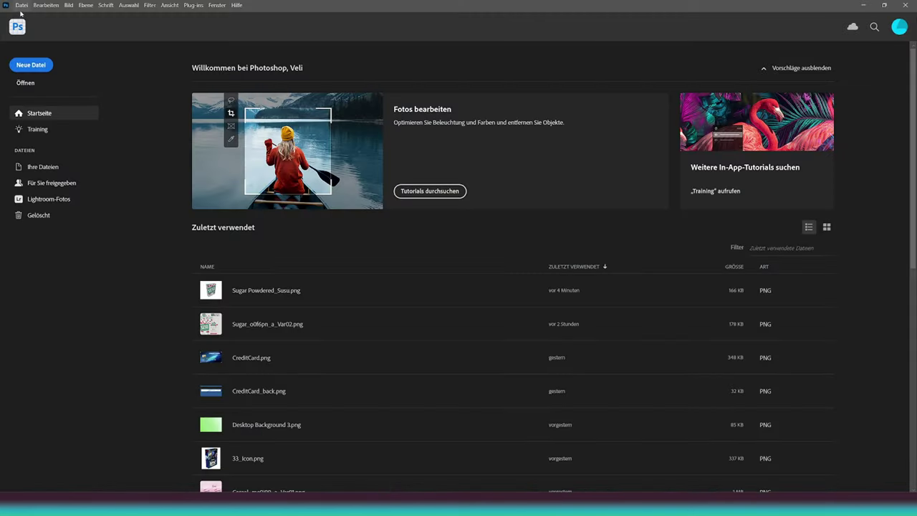
left_click(22, 5)
left_click(29, 20)
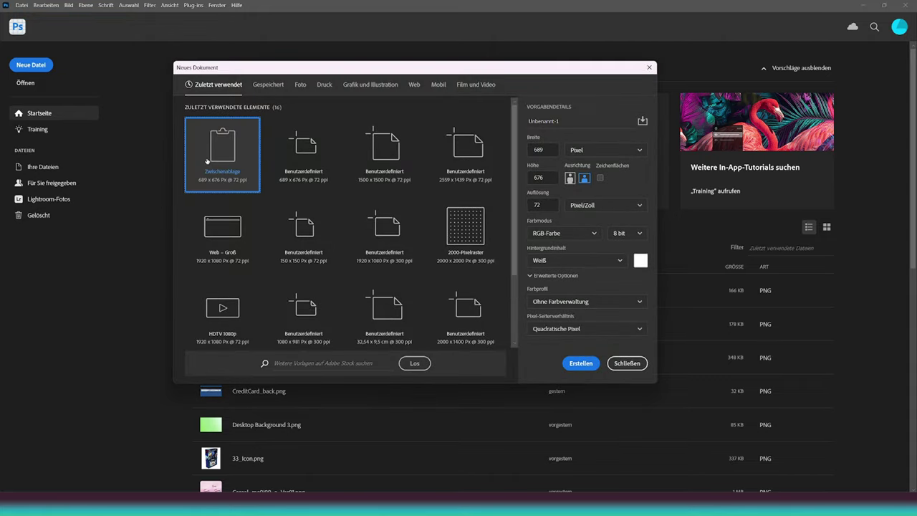
left_click(581, 363)
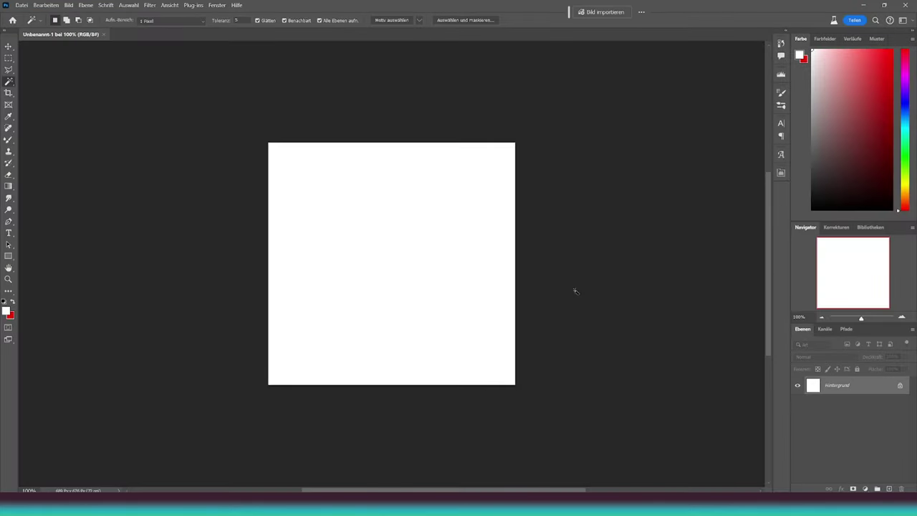
key("ctrl+v")
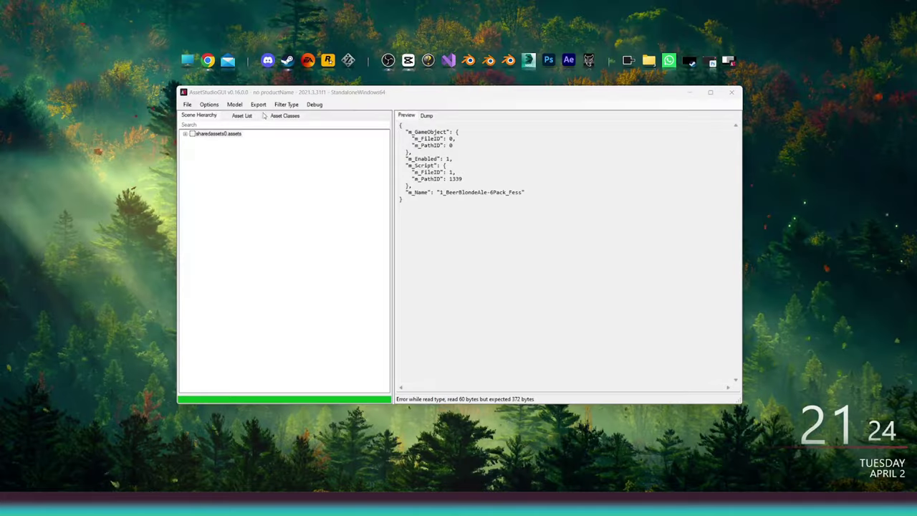
Step: In AssetStudio, filter the assets to Texture2D and export Sugar Powdered_Susu to the SuperMarket_Modding folder
left_click(286, 104)
left_click(307, 180)
left_click_drag(386, 143, 386, 356)
left_click(215, 267)
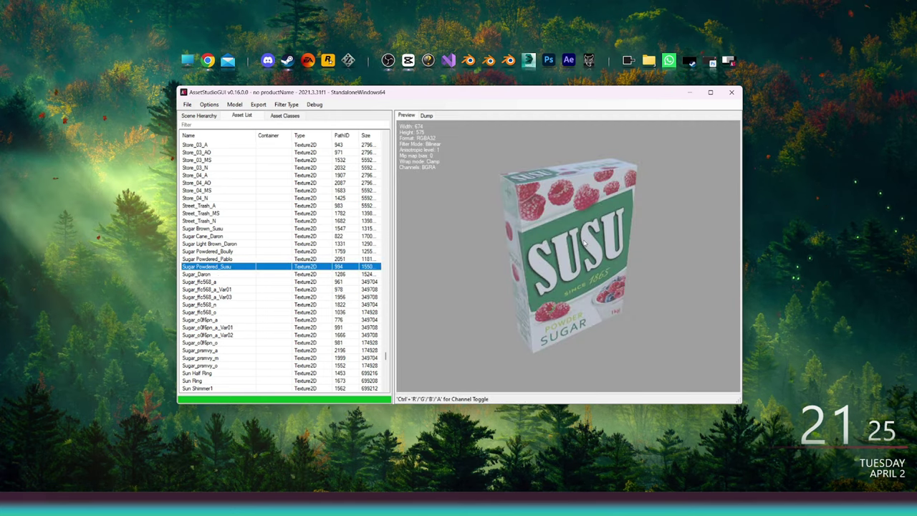
right_click(248, 266)
left_click(276, 280)
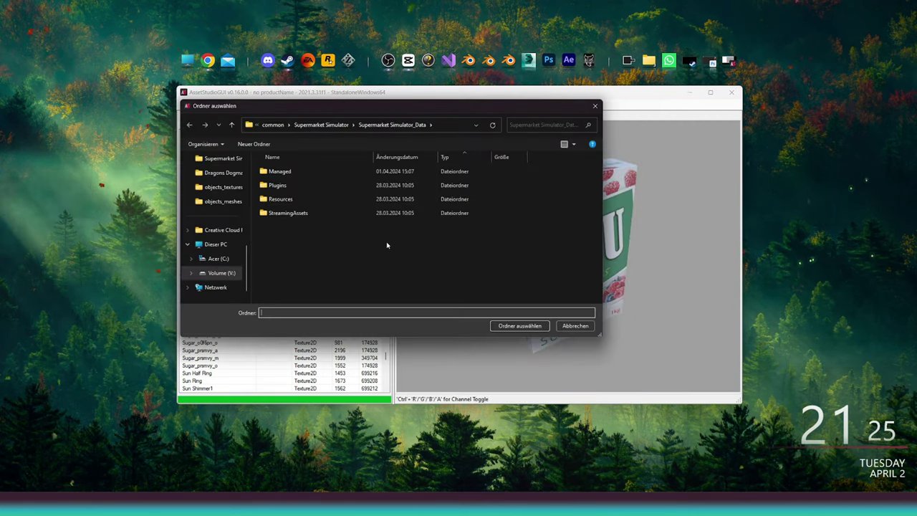
left_click(498, 322)
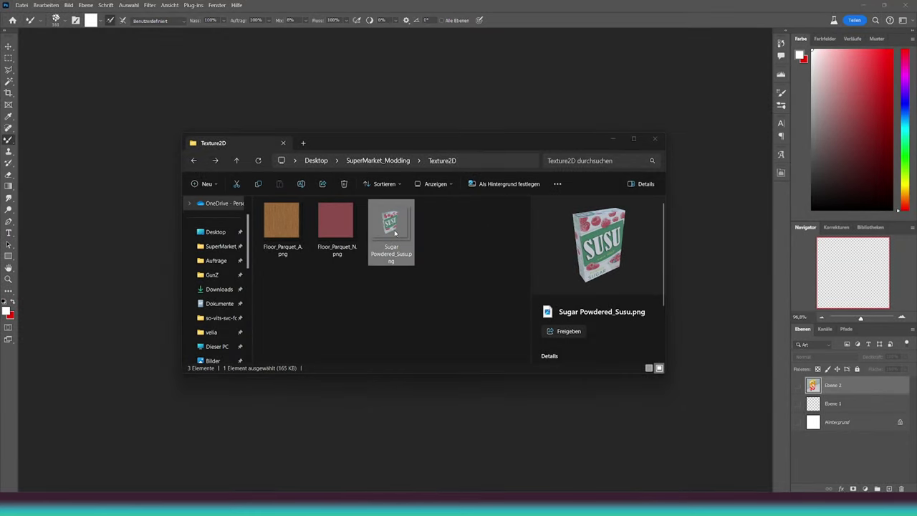
Step: Open the exported Sugar Powdered_Susu.png in Photoshop and paste the captured sugar box as a new layer
left_click_drag(394, 233, 394, 93)
key("ctrl+v")
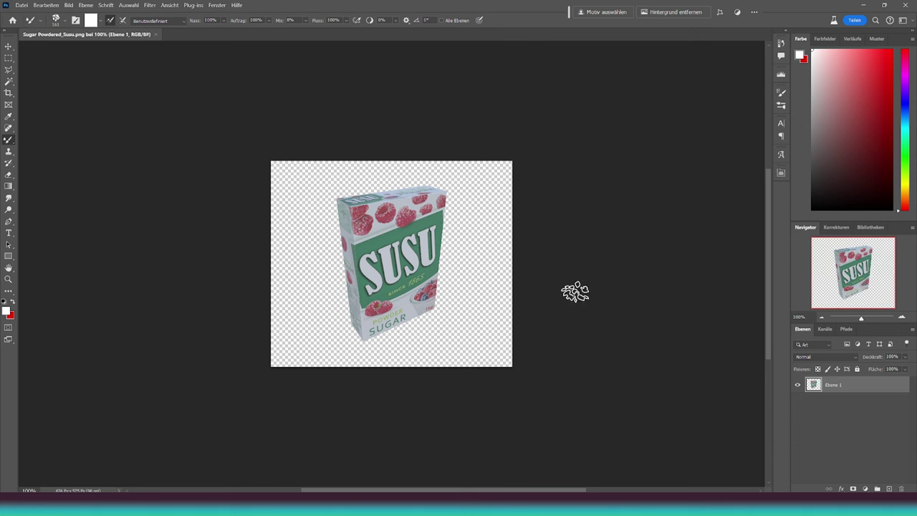
Step: Scale the pasted box layer to about 87.47%, align it over the original SUSU box, and compare both by toggling its visibility
key("ctrl+t")
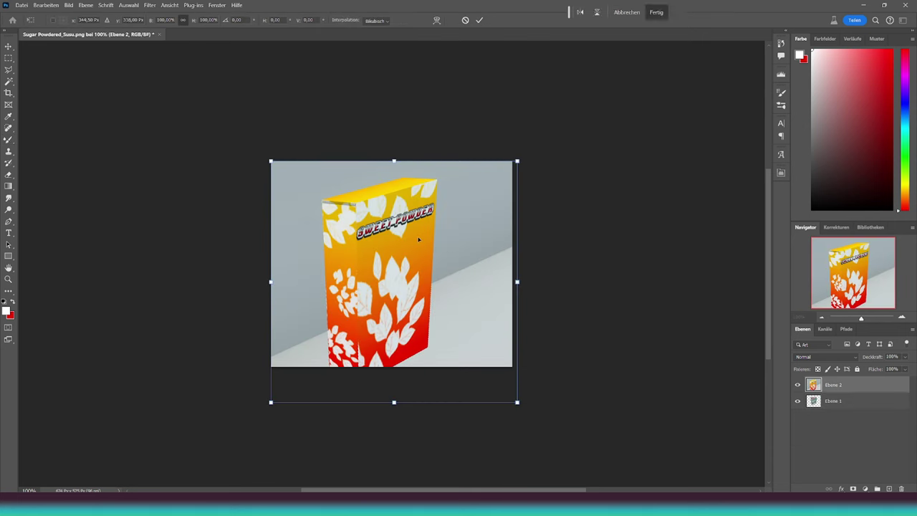
left_click_drag(416, 236, 427, 226)
left_click_drag(528, 150, 498, 180)
left_click_drag(406, 236, 416, 221)
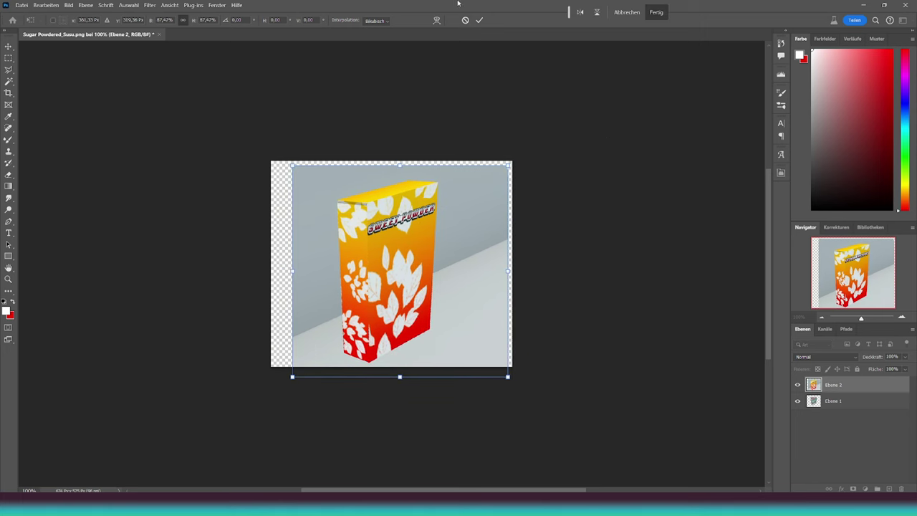
left_click(478, 22)
left_click(798, 385)
left_click(797, 384)
left_click(798, 384)
left_click(797, 385)
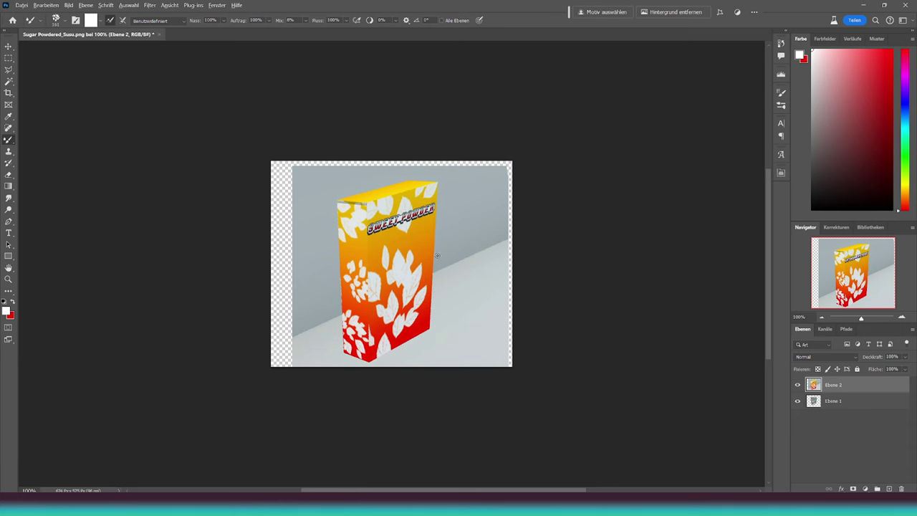
Step: Select the grey wall and shelf around the box with the Magic Wand and delete them from the layer
scroll(437, 255, "up", 3)
scroll(603, 316, "down", 1)
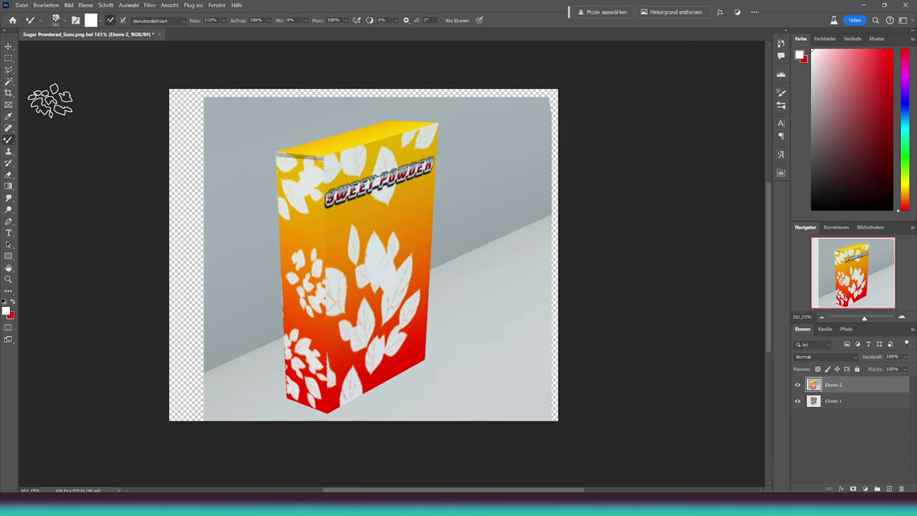
left_click(9, 82)
left_click(495, 215)
left_click(242, 272)
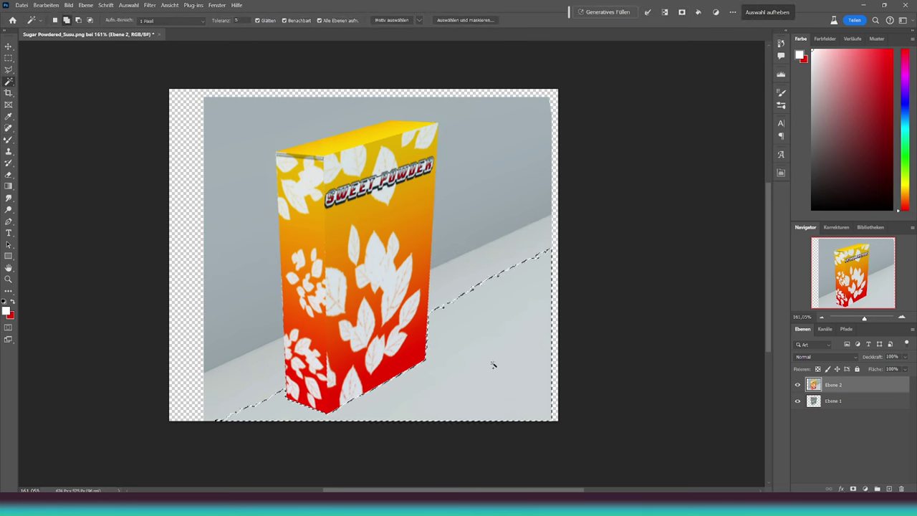
left_click(454, 255, "shift")
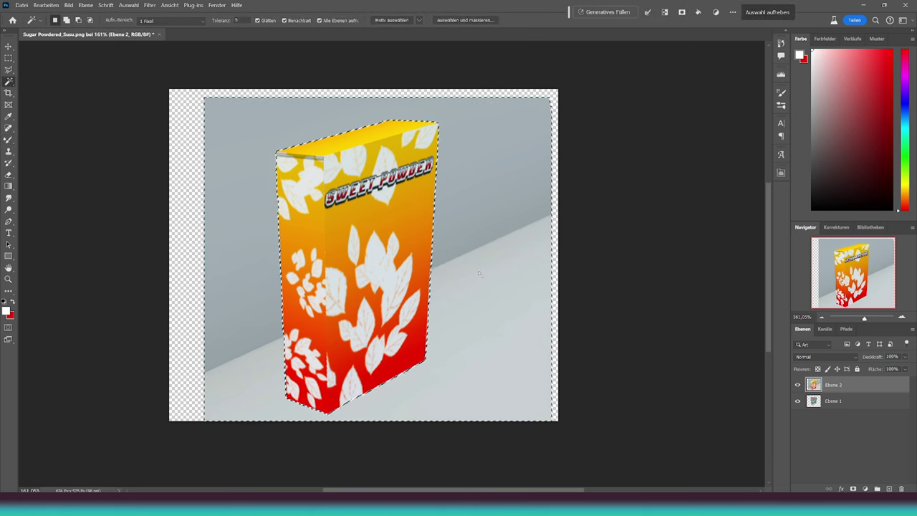
key("Delete")
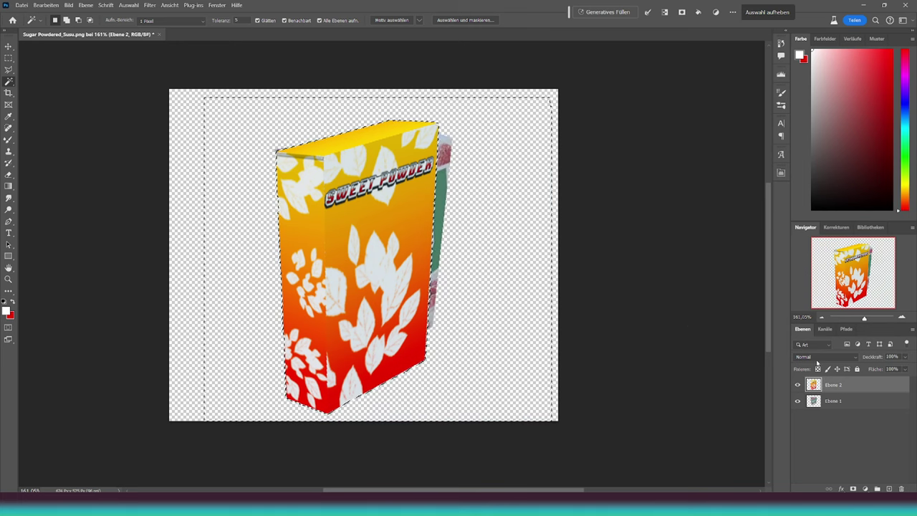
Step: Hide the original SUSU box layer, deselect, and save a copy as Sugar Powdered_Susu Kopie.png in the Texture2D folder
left_click(797, 401)
key("ctrl+d")
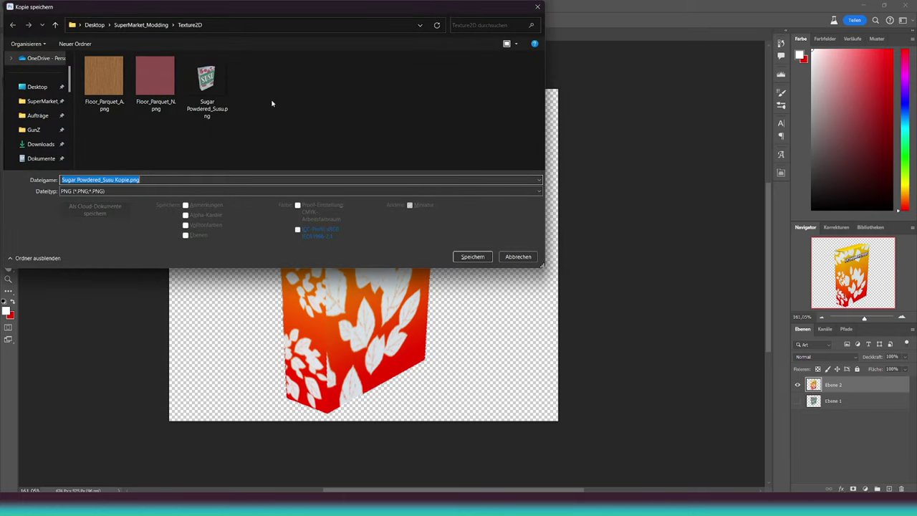
left_click(477, 260)
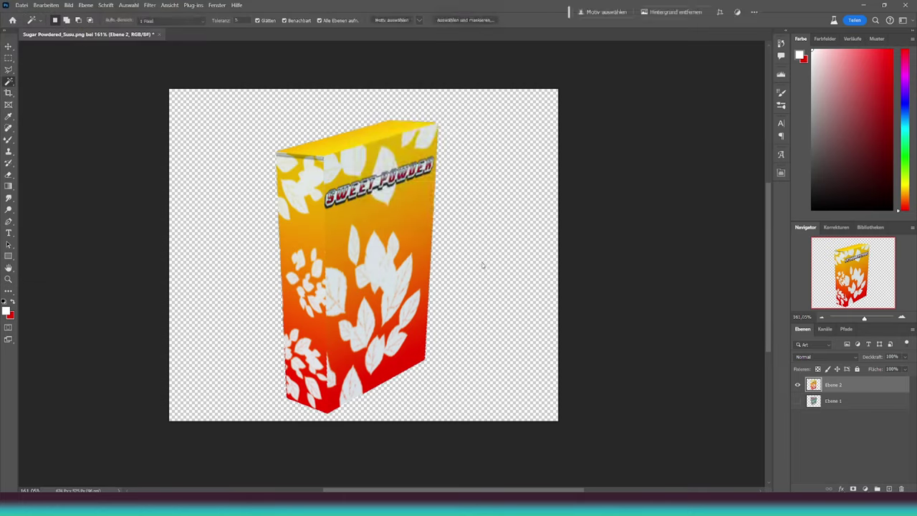
left_click(522, 150)
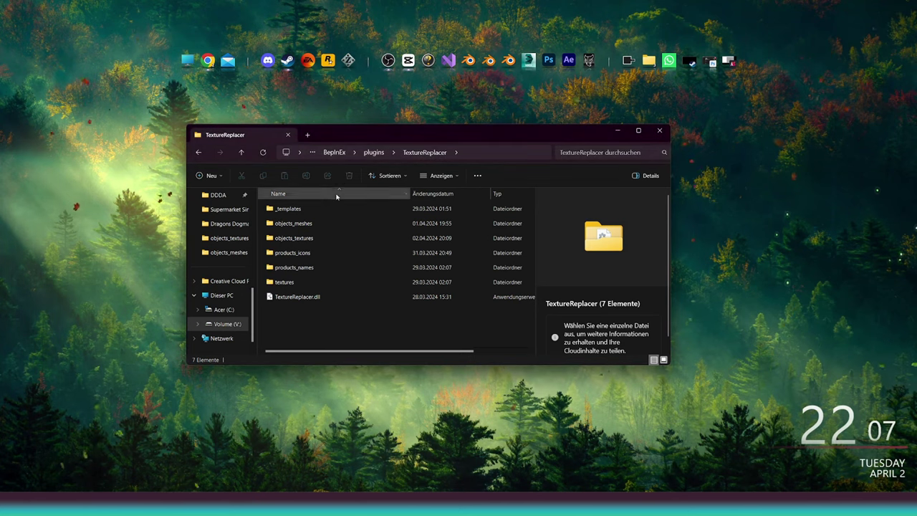
Step: Open products_list.txt from the _templates folder of TextureReplacer to view the product list
left_click(298, 208)
double_click(298, 208)
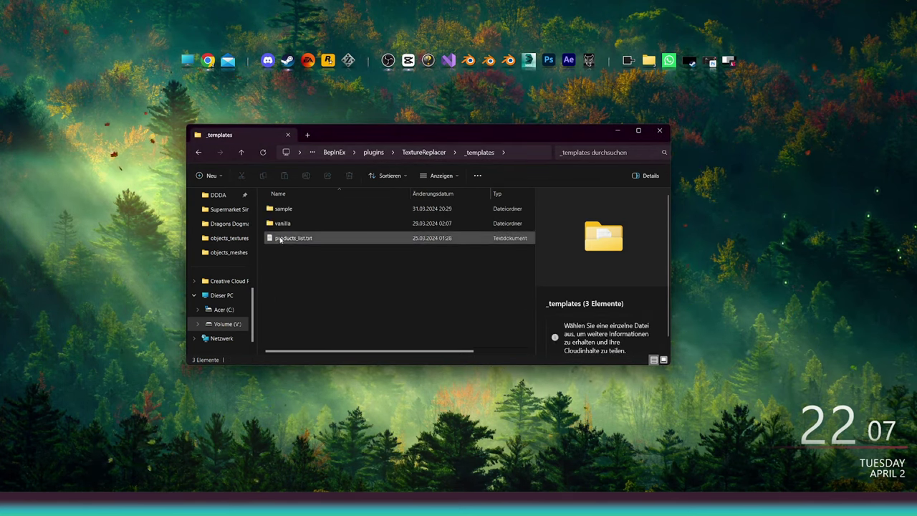
double_click(280, 239)
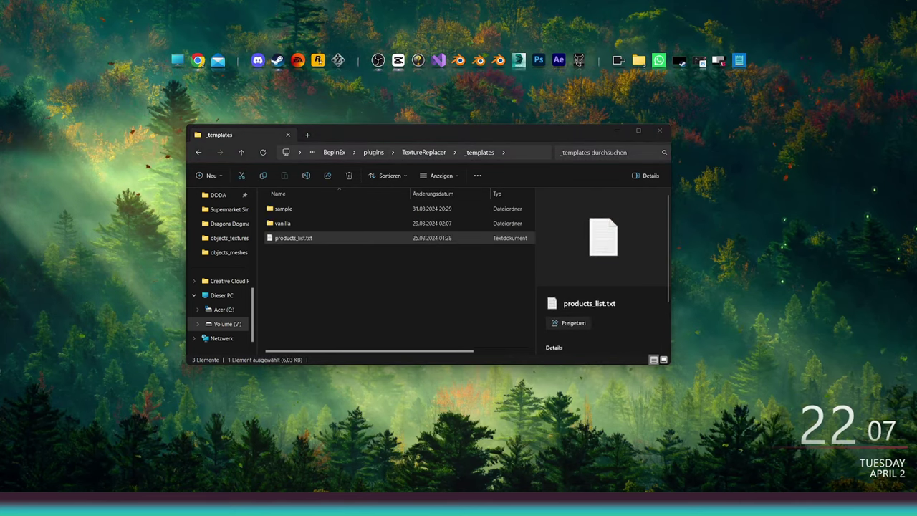
left_click_drag(916, 179, 311, 3)
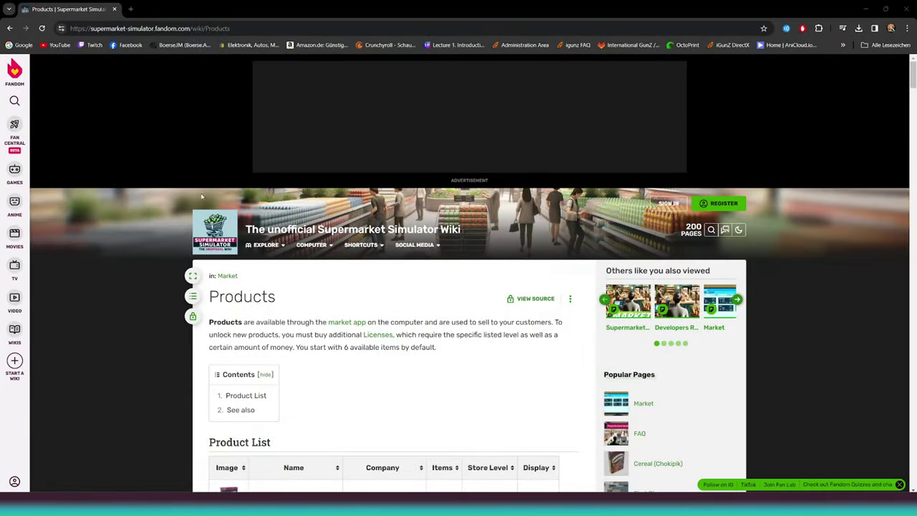
Step: In the Supermarket Simulator Wiki's product list, open Sugar Powdered (Susu) and look up its product ID
mouse_move(360, 244)
left_click_drag(274, 300, 218, 298)
left_click(288, 290)
scroll(294, 288, "down", 6)
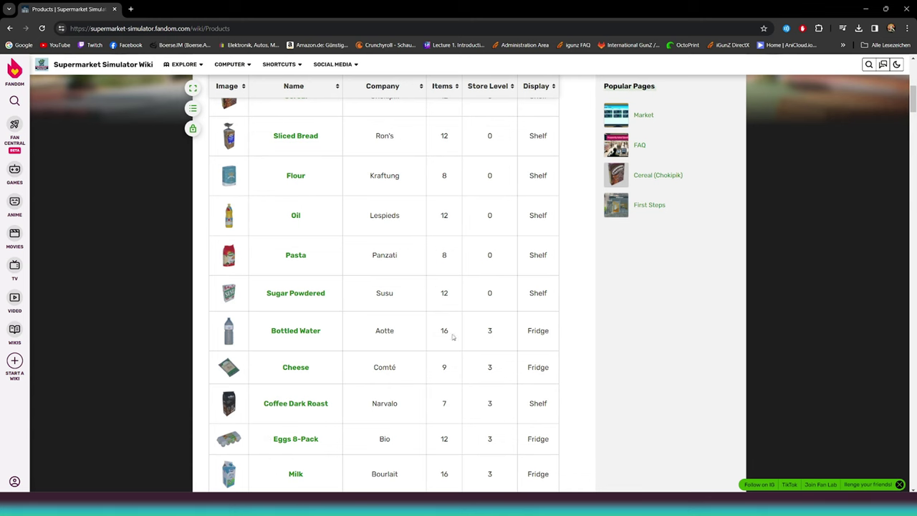
left_click(295, 295)
scroll(290, 295, "down", 3)
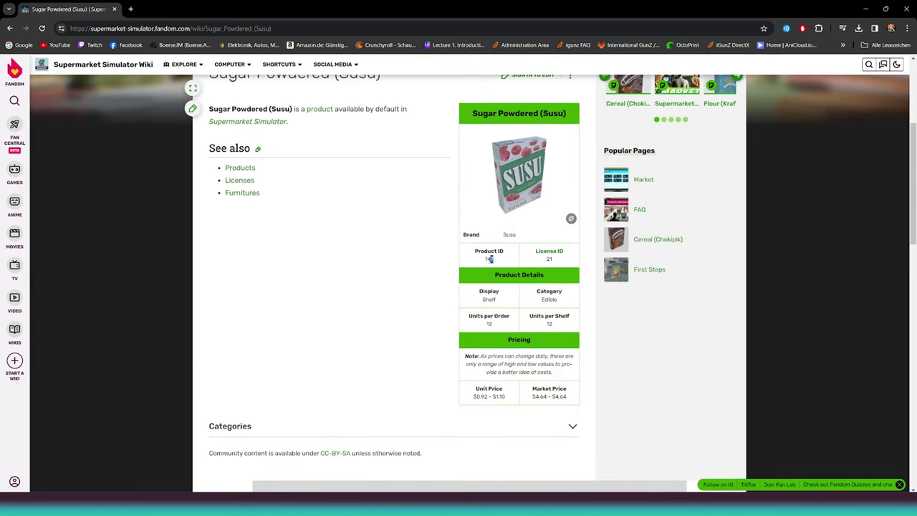
left_click_drag(471, 259, 467, 255)
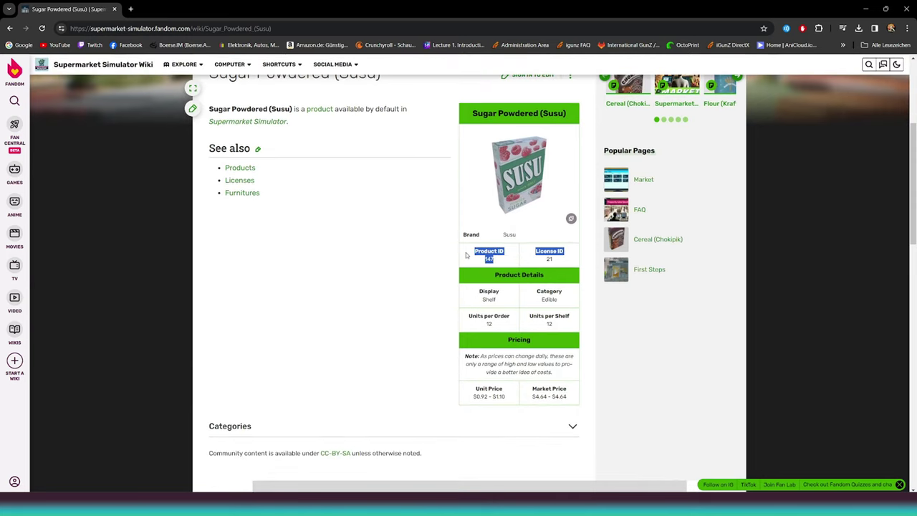
left_click(513, 265)
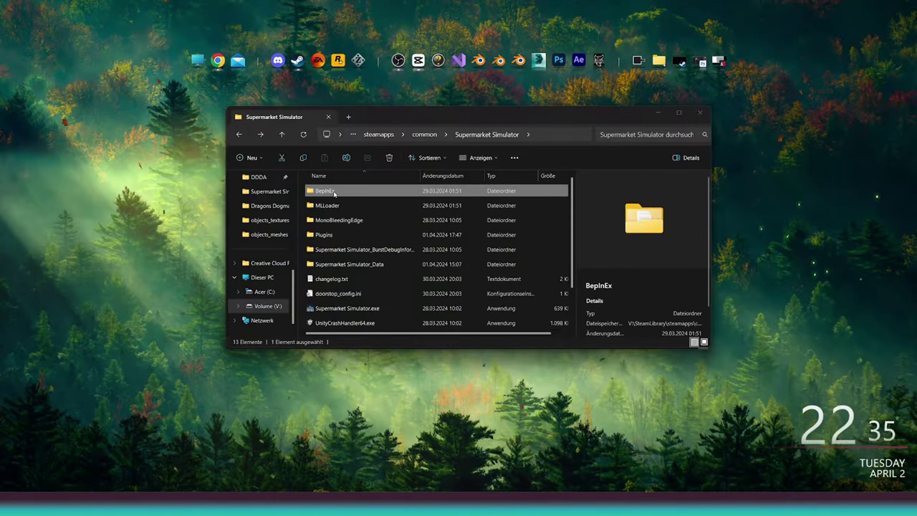
Step: Open the products_icons folder inside BepInEx\plugins\TextureReplacer in the game directory
double_click(331, 189)
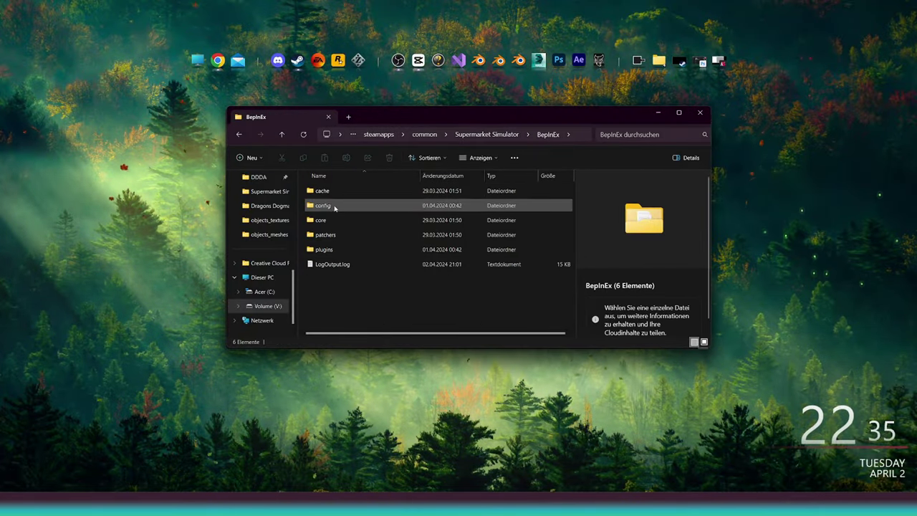
double_click(332, 249)
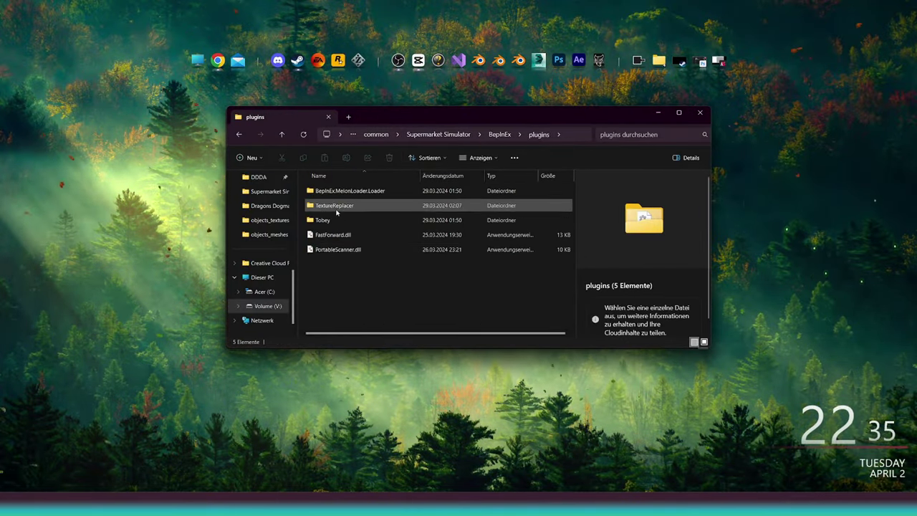
double_click(336, 207)
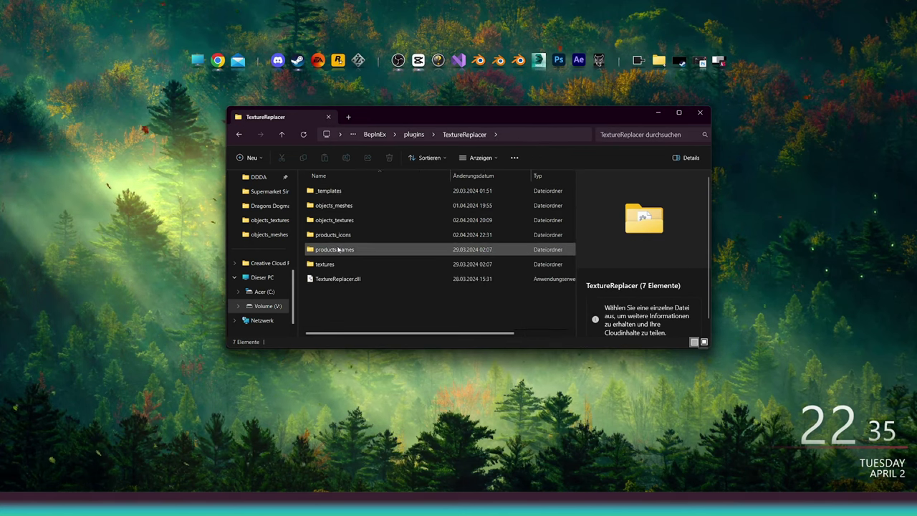
double_click(334, 236)
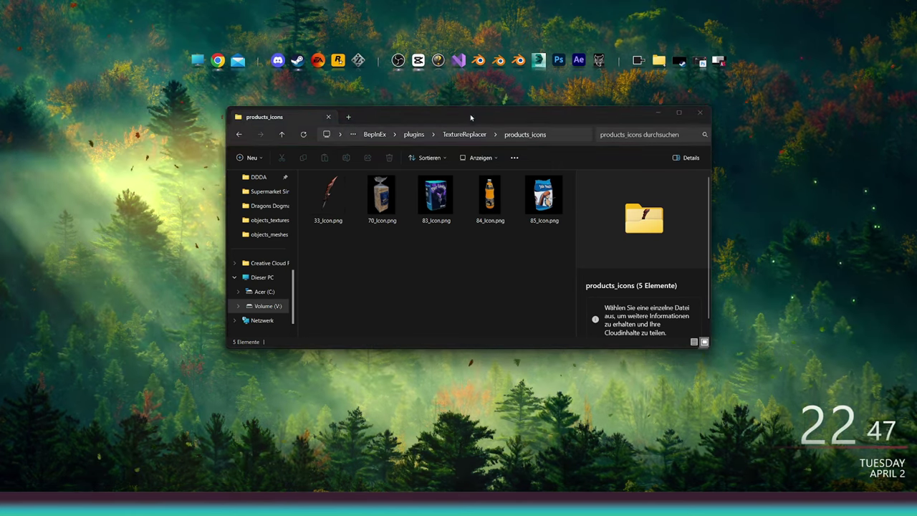
Step: Copy Sugar Powdered_Susu Kopie.png from the Texture2D folder into products_icons
left_click_drag(473, 121, 632, 241)
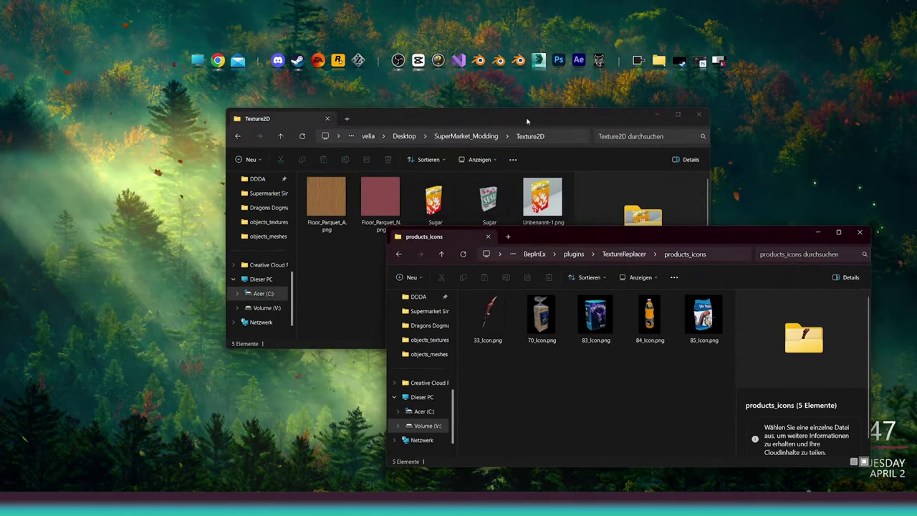
left_click_drag(524, 118, 357, 97)
left_click_drag(270, 185, 600, 402)
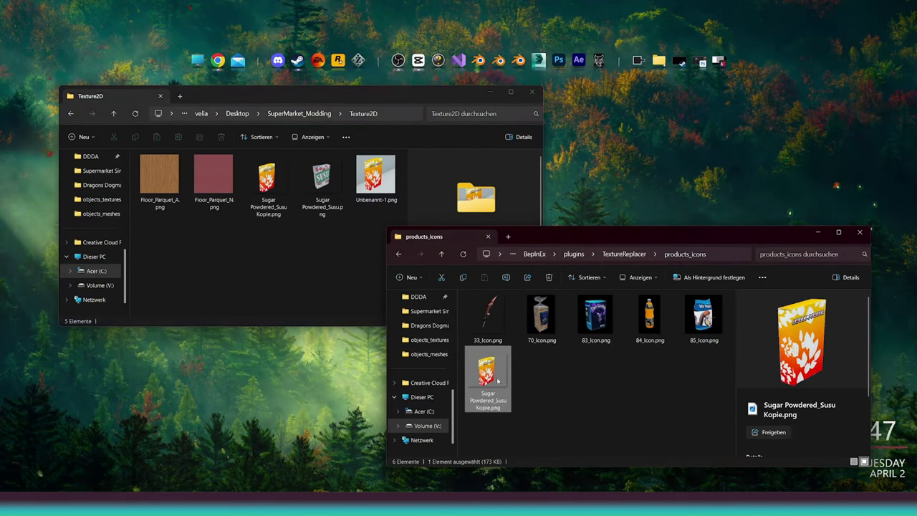
Step: Rename the copied sugar box image in products_icons as 147_Icon.png
key("F2")
type("147")
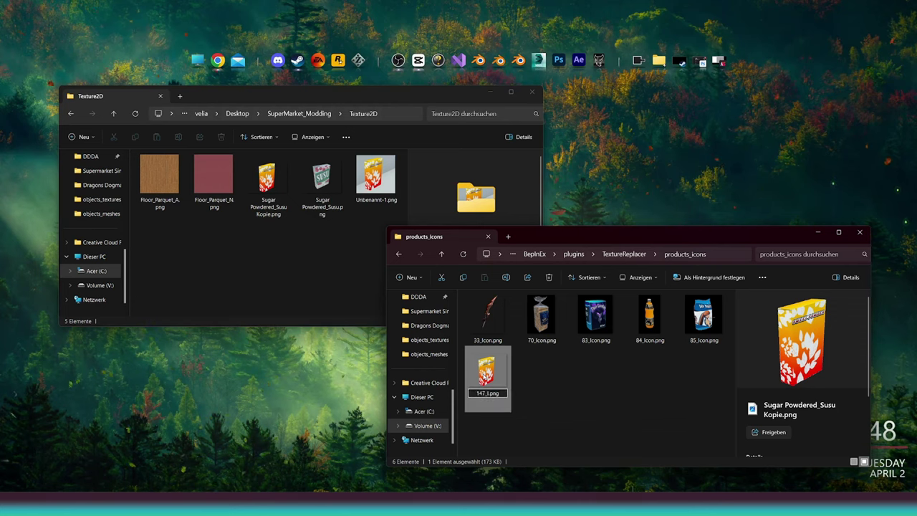
type("_Icon")
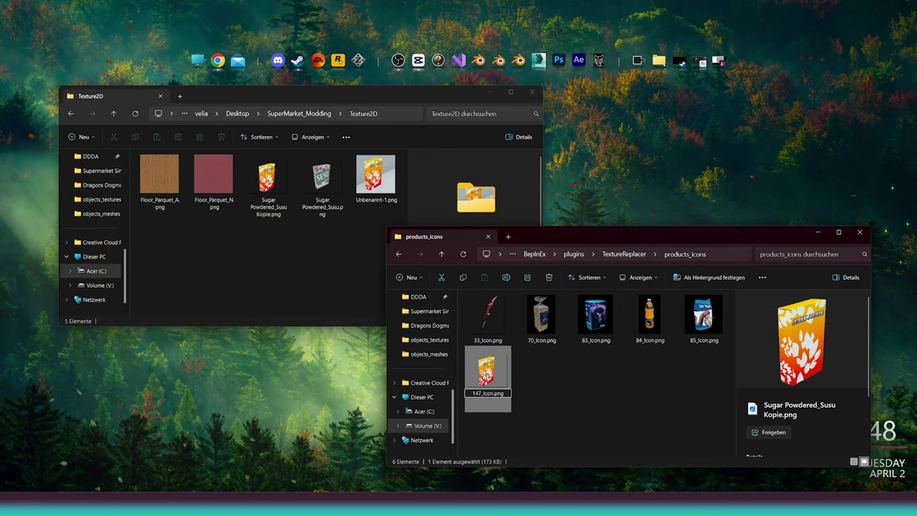
key("Return")
left_click(568, 407)
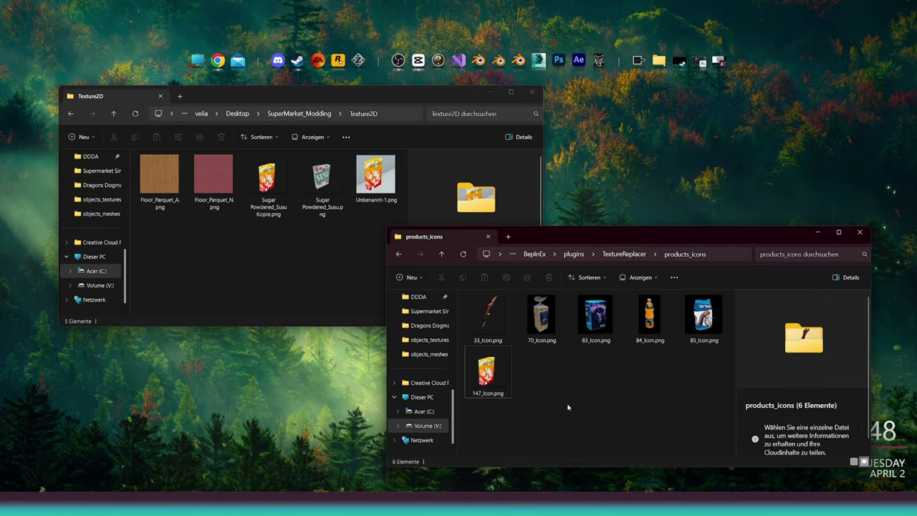
Step: Open 147_Brand.txt and 147_Name.txt from TextureReplacer's products_names folder
left_click(398, 255)
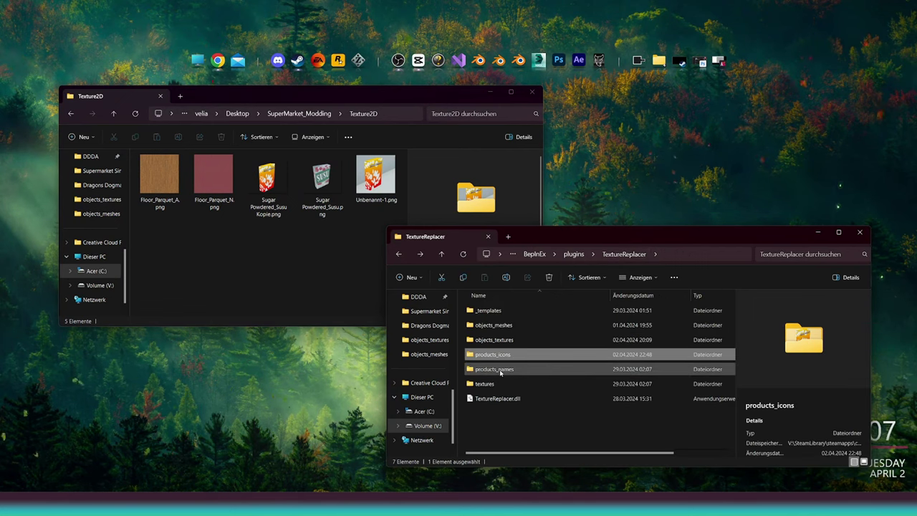
double_click(500, 371)
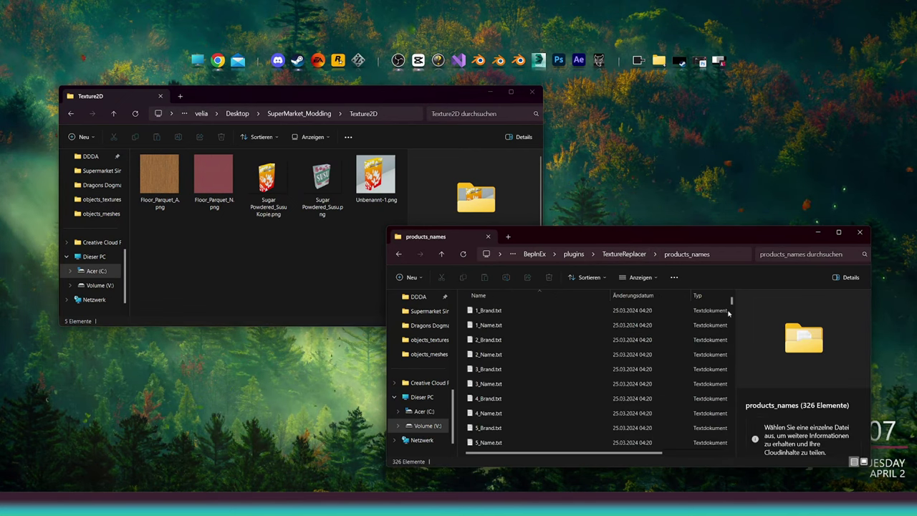
left_click_drag(731, 311, 733, 429)
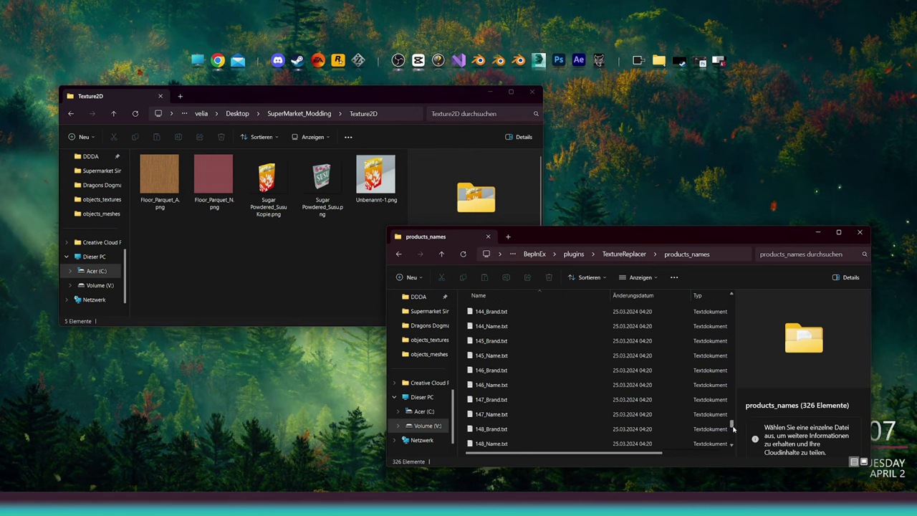
left_click(494, 400)
left_click(497, 415)
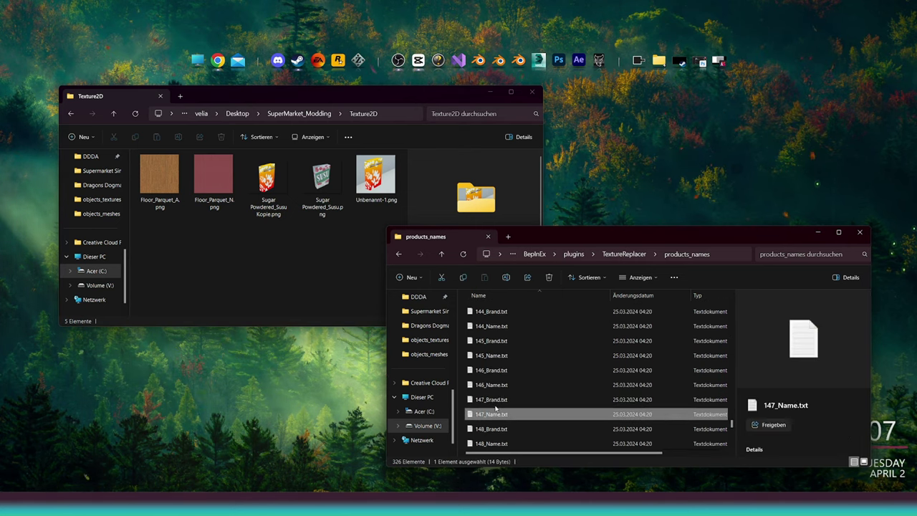
left_click(495, 407)
double_click(495, 404)
double_click(497, 412)
Step: Replace the brand text in 147_Brand.txt with "Zuckerkern"
left_click(207, 103)
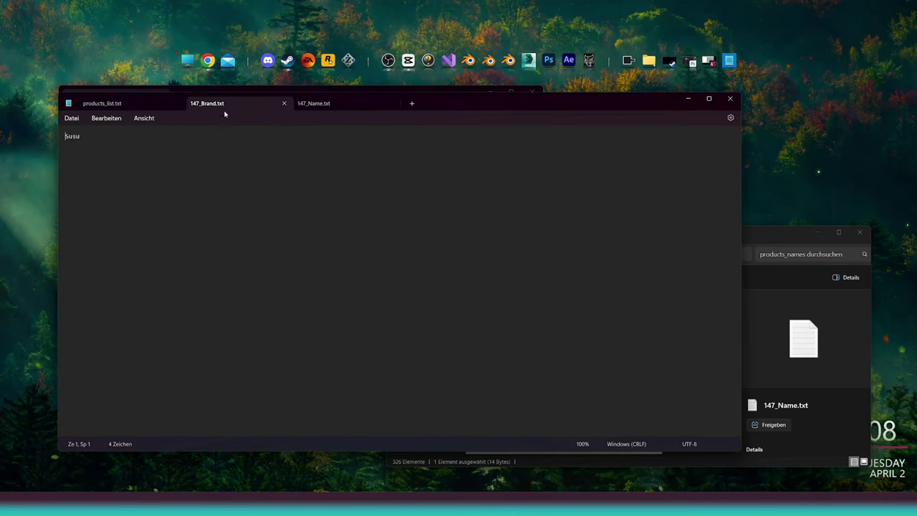
key("ctrl+a")
type("Zuc")
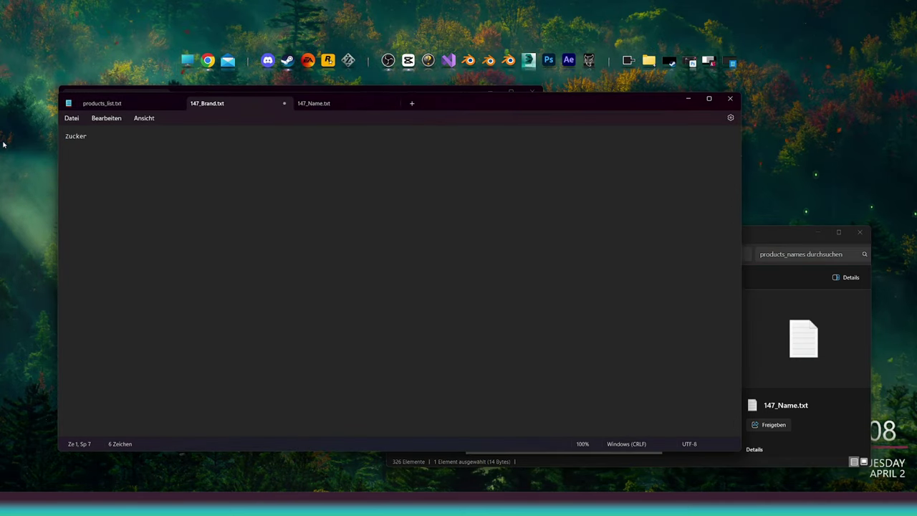
type("berg")
Step: Replace the product name in 147_Name.txt with "Strange Powder"
left_click(314, 107)
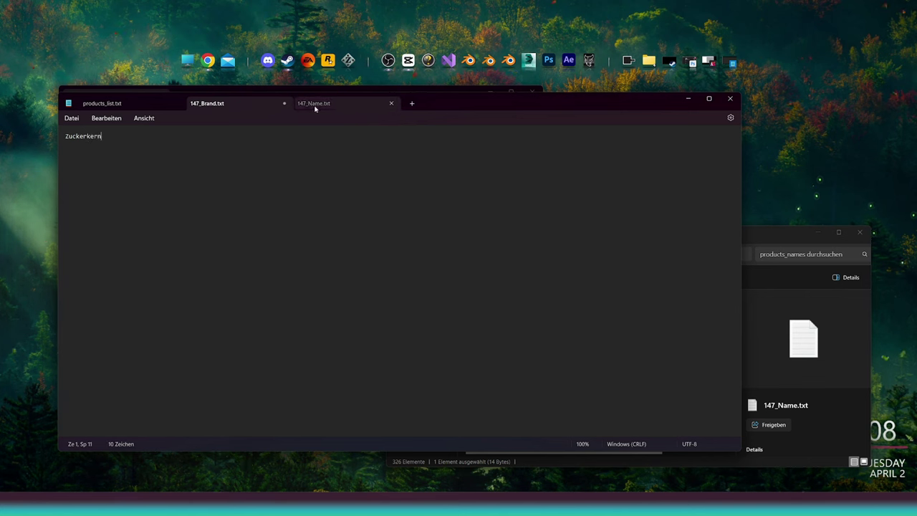
left_click(314, 104)
key("ctrl+a")
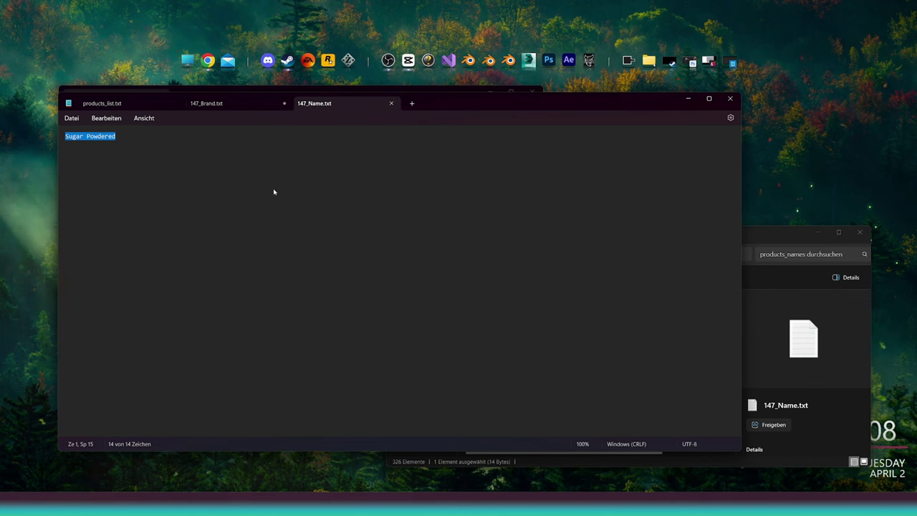
type("Strange")
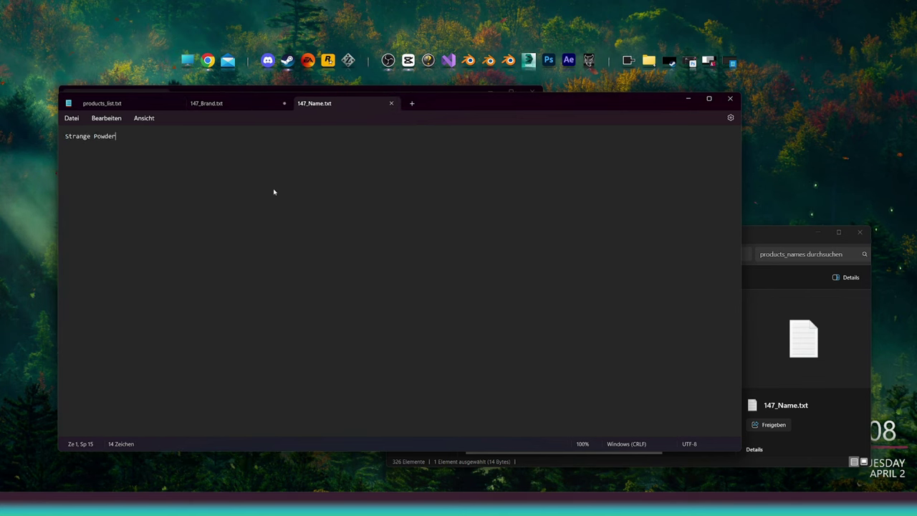
Step: Save the edited brand and name and close the open text files
left_click(240, 103)
key("ctrl+s")
key("ctrl+w")
key("ctrl+w")
key("ctrl+w")
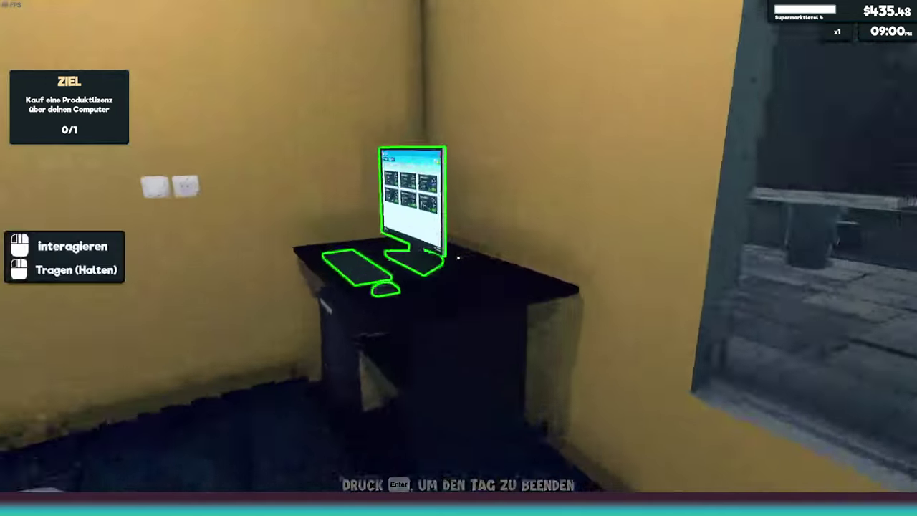
Step: In Supermarket Simulator, access the store's computer
left_click(459, 258)
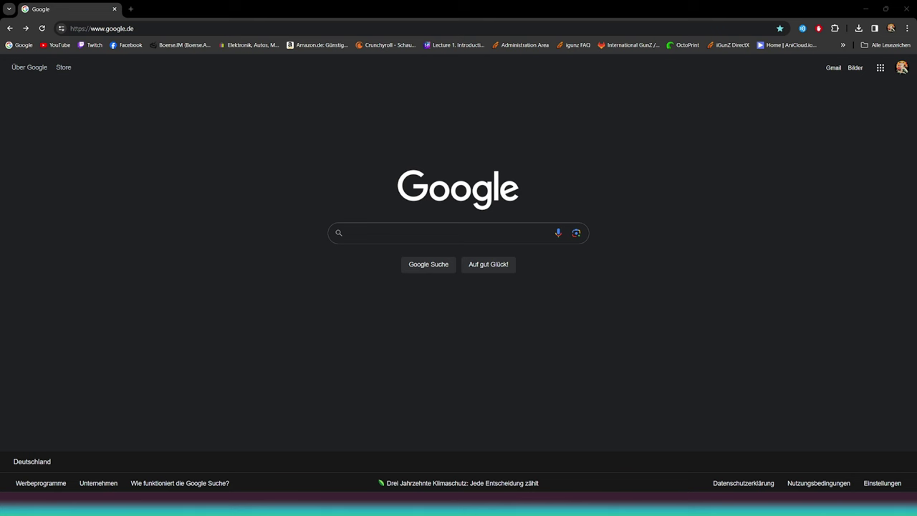
Step: Search Google Images for seamless textures and save the large stone pavement image as 165-compr-1024x1026.jpg in the SuperMarket_Modding folder
type("sea")
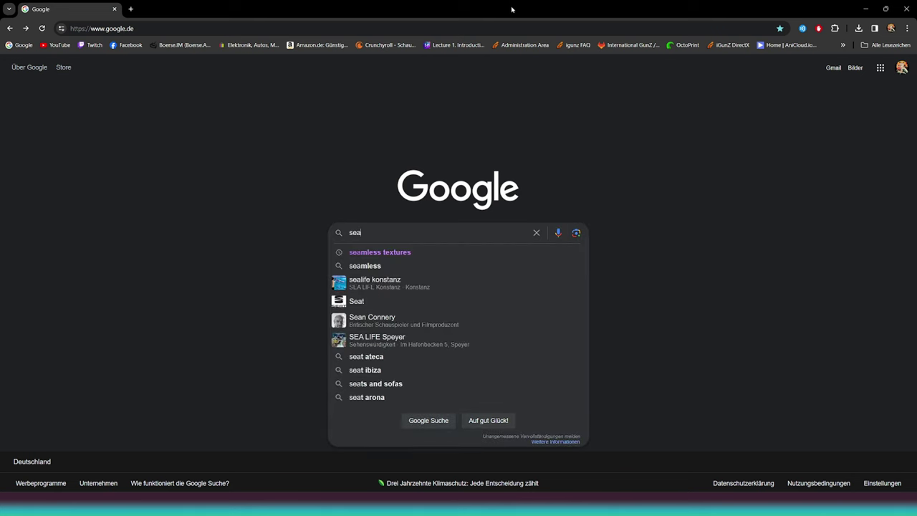
left_click(383, 252)
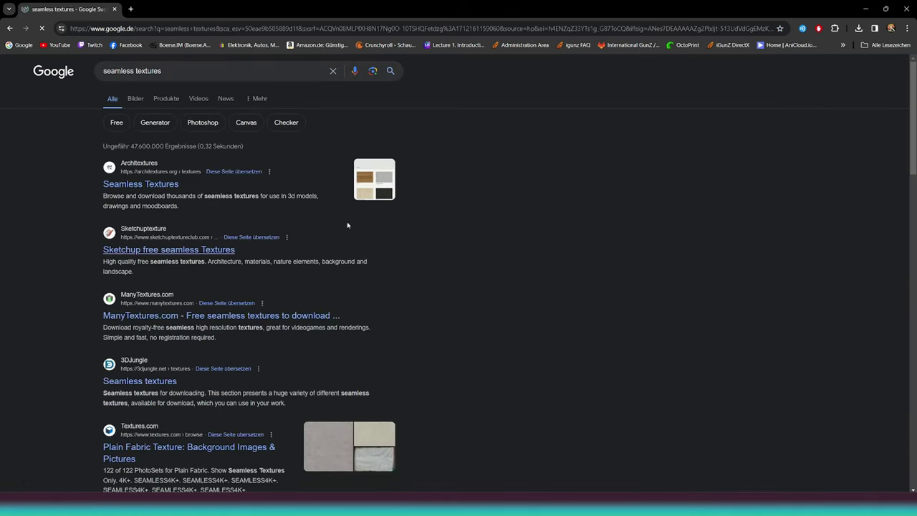
left_click(130, 101)
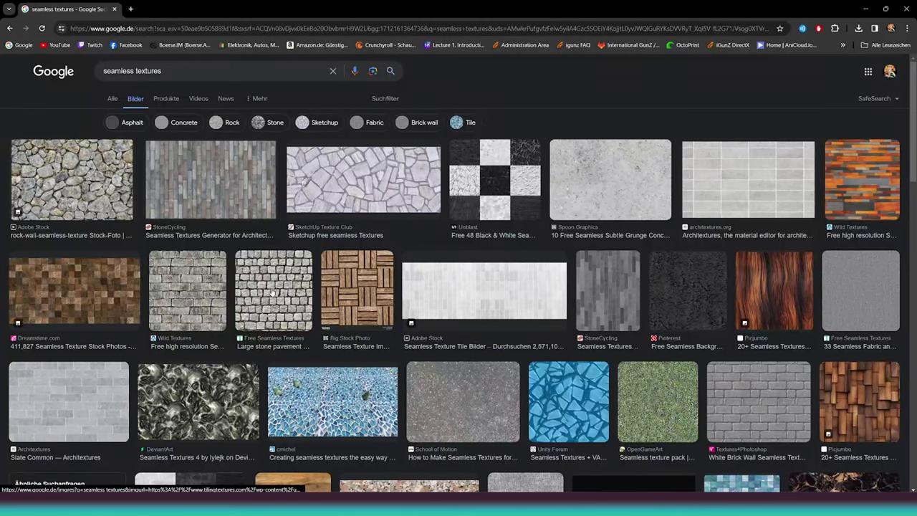
left_click(273, 294)
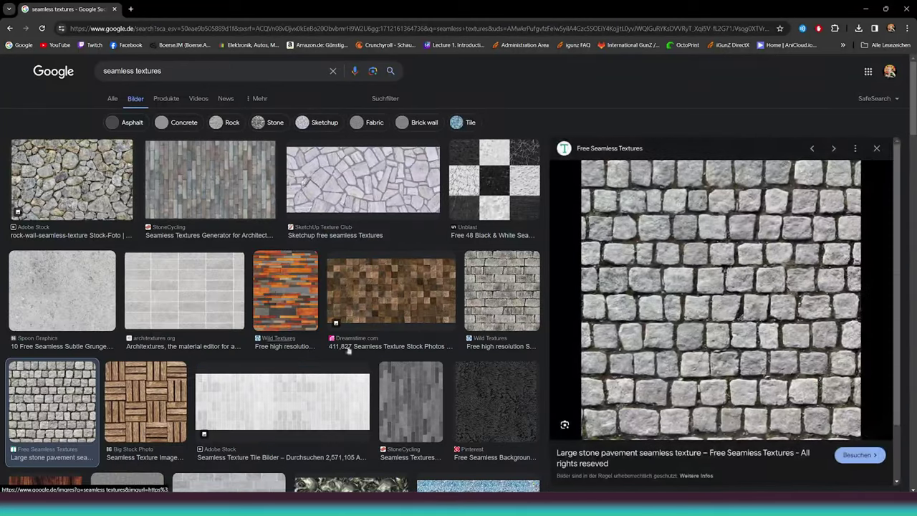
right_click(682, 285)
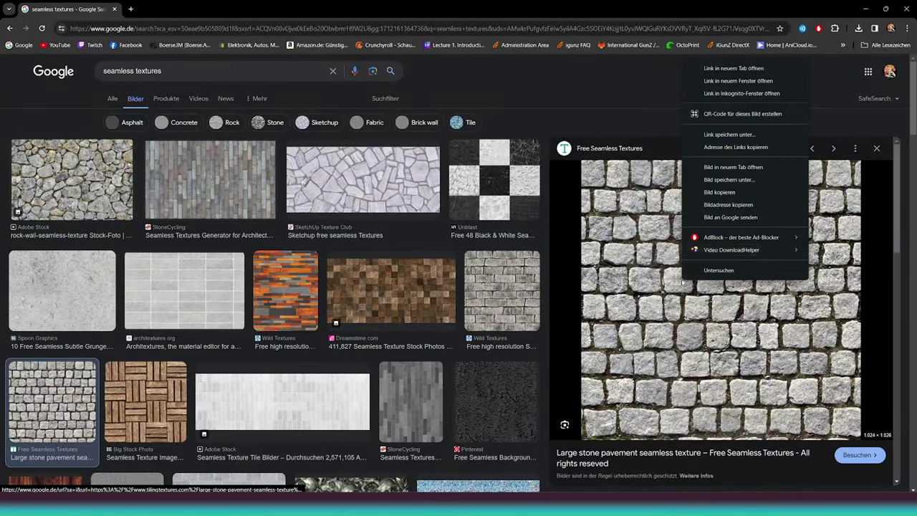
left_click(733, 181)
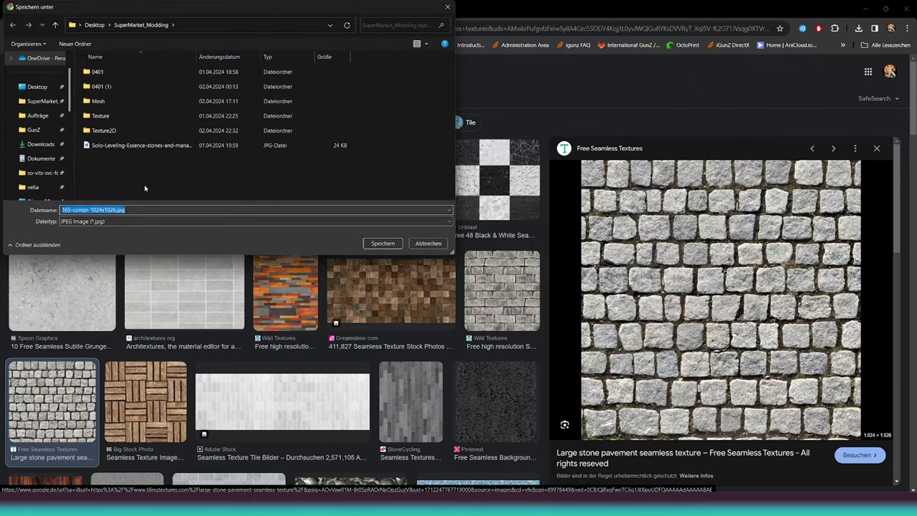
left_click(370, 242)
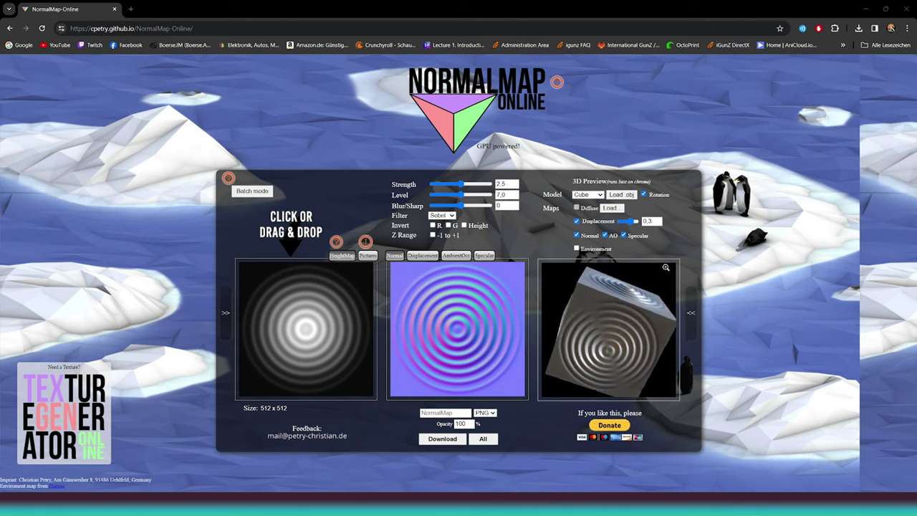
Step: Load 165-compr-1024x1026.jpg from the SuperMarket_Modding folder into NormalMap-Online as the height map
left_click_drag(916, 194, 558, 72)
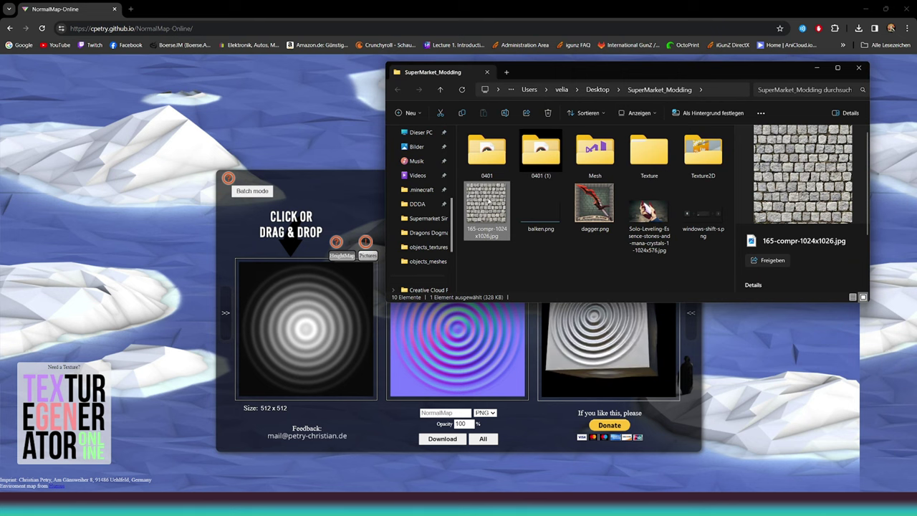
left_click_drag(490, 201, 326, 324)
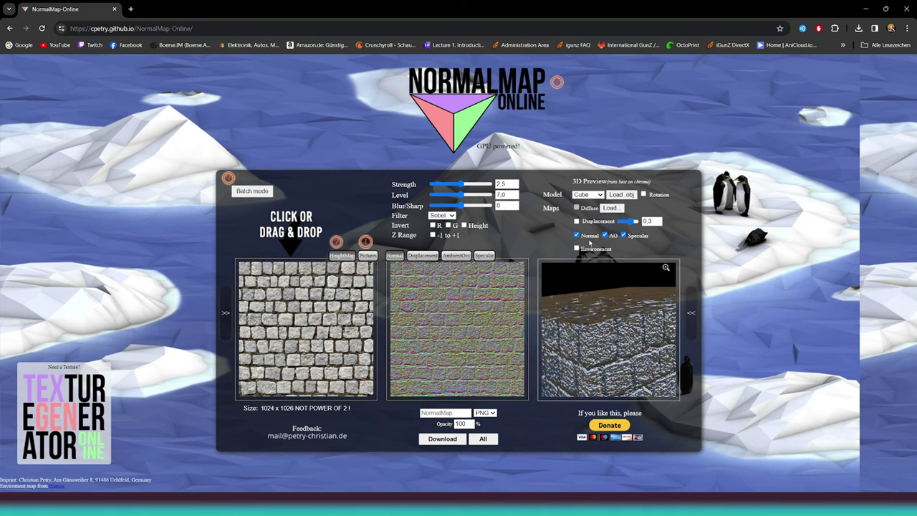
Step: Enable displacement at 0.01 in the 3D preview and set the normal map's strength to 0.75 and level to 7.1
left_click(577, 222)
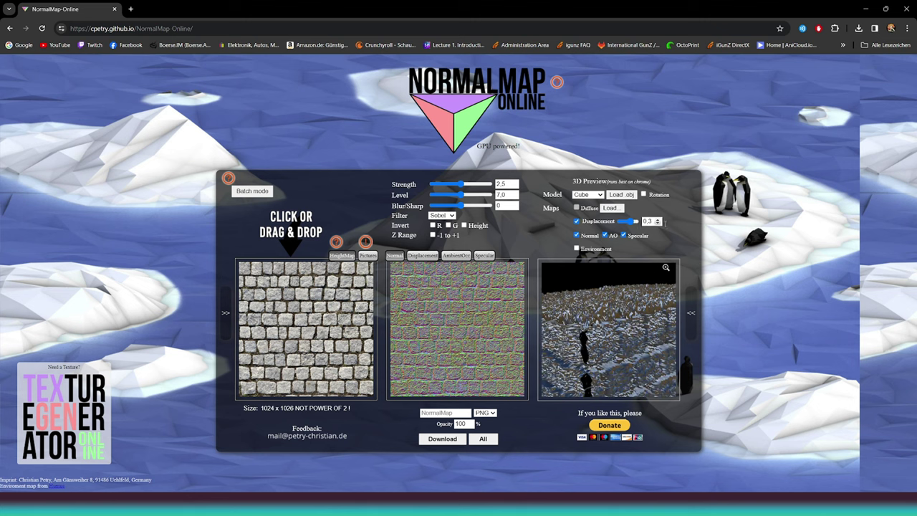
left_click(654, 221)
key("BackSpace")
type("03")
key("BackSpace")
type("1")
mouse_move(461, 185)
left_mouse_down()
mouse_move(441, 185)
mouse_move(463, 195)
left_mouse_up()
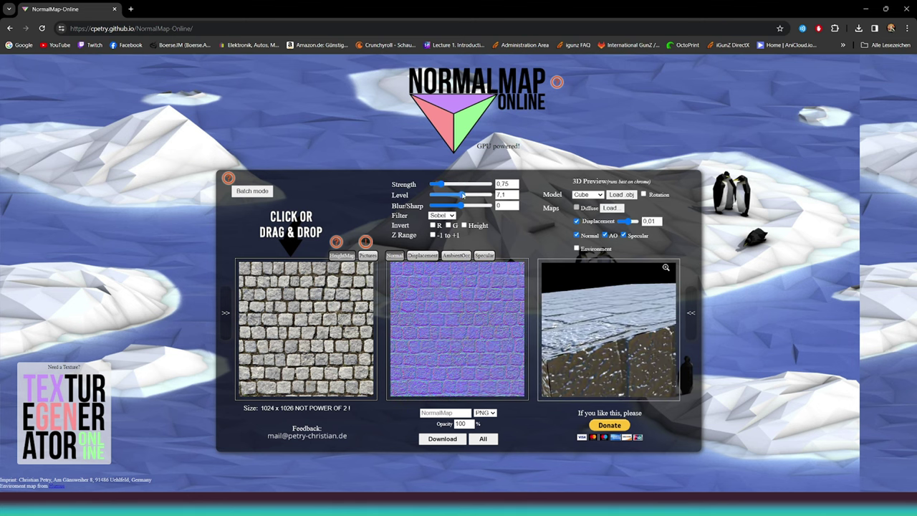
Step: Switch the 3D preview model to Plane and set the displacement to 0.07
left_click(589, 195)
left_click(584, 223)
left_click_drag(609, 308, 618, 348)
left_click(656, 218)
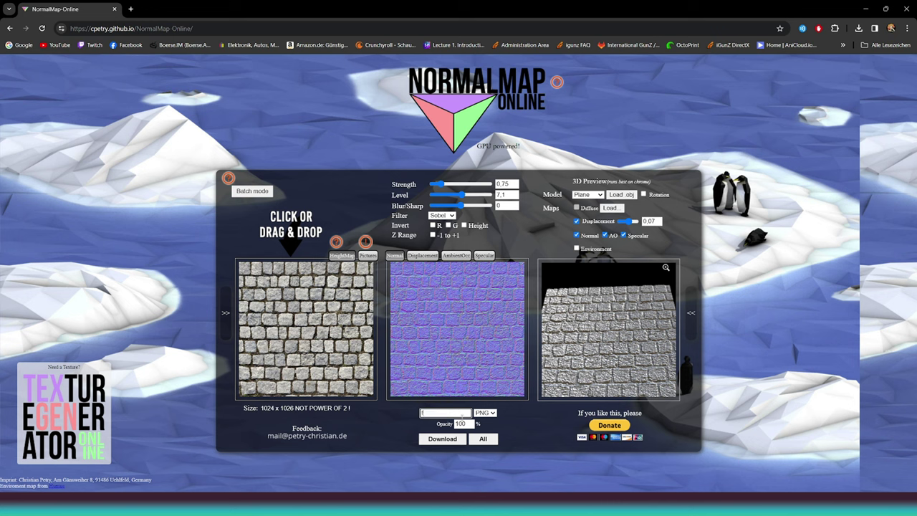
Step: Name the normal map floor and download it as a PNG
left_click(442, 442)
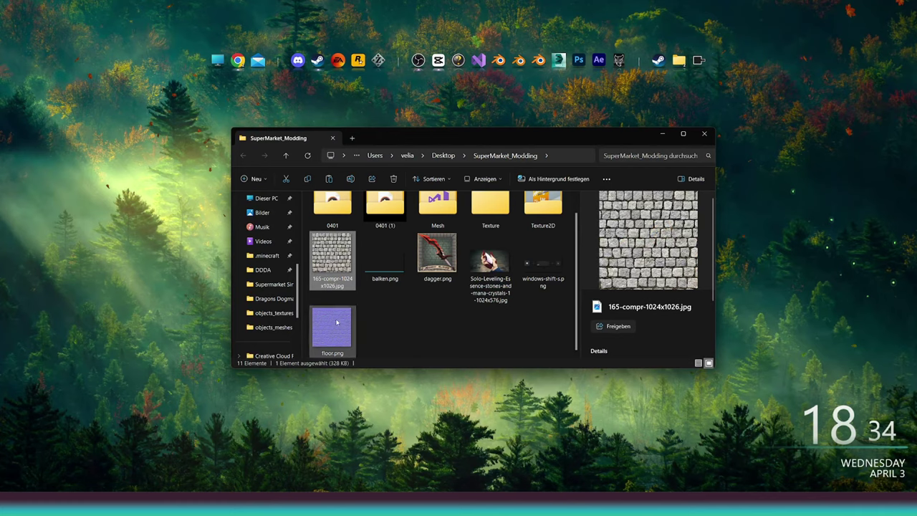
Step: Copy 165-compr-1024x1026.jpg and floor.png from the SuperMarket_Modding folder
left_click(337, 323, "ctrl")
right_click(333, 328)
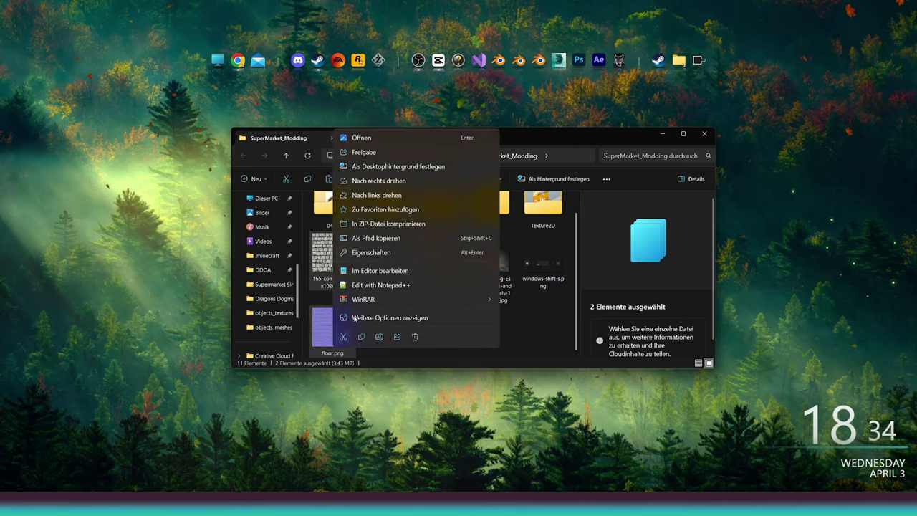
left_click(376, 318)
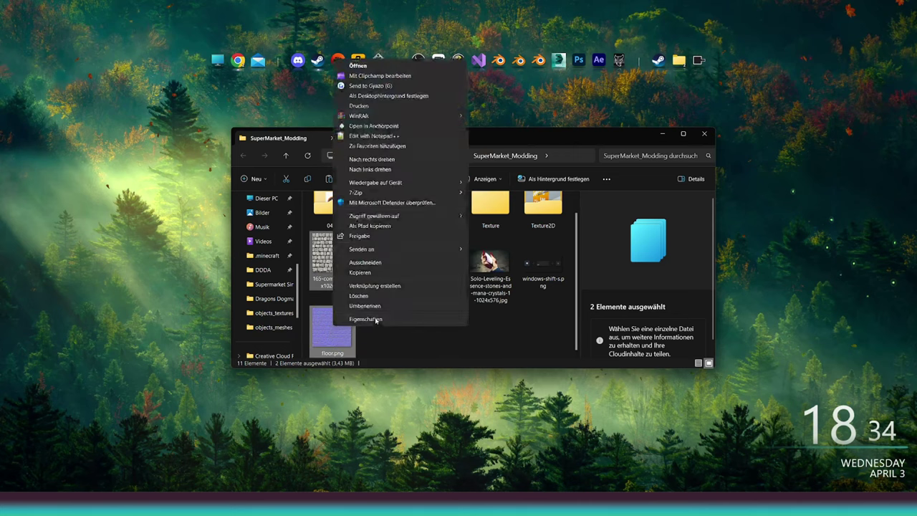
left_click(376, 282)
left_click(444, 326)
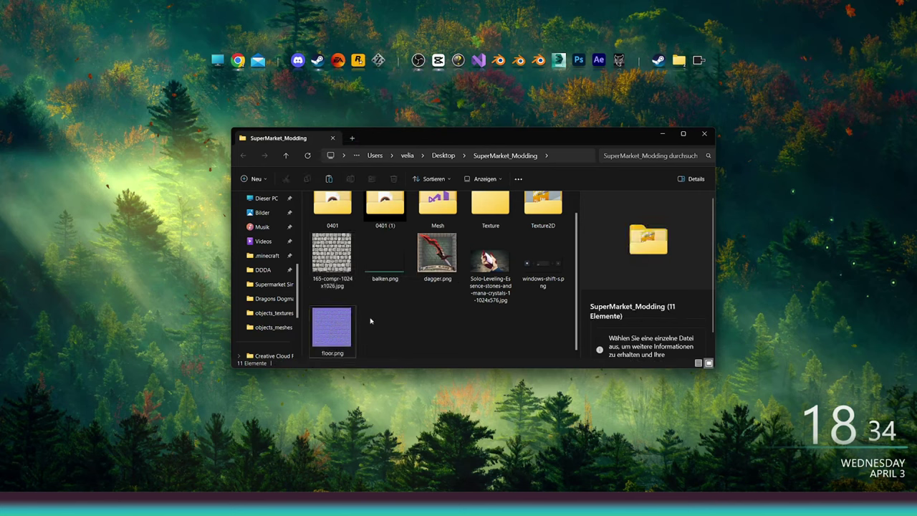
Step: Paste the copied texture and normal map into Supermarket Simulator's BepInEx/plugins/TextureReplacer/objects_textures folder
left_click(280, 287)
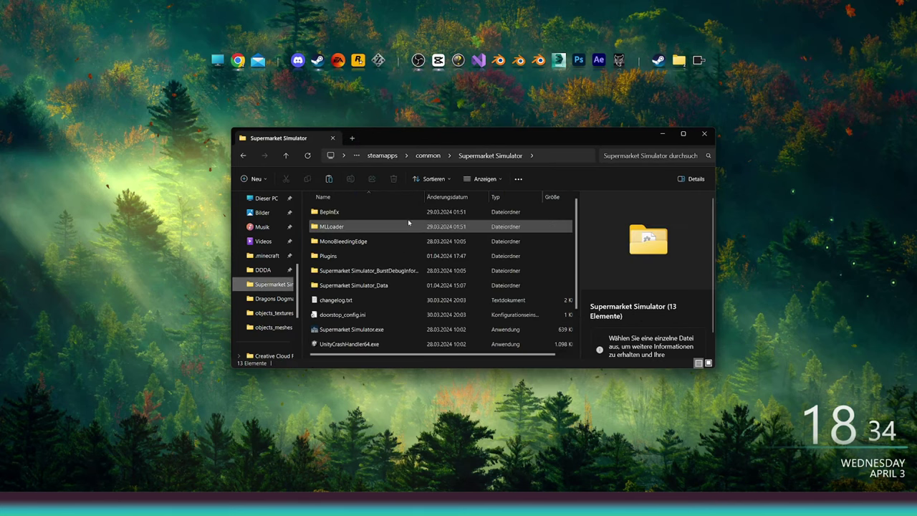
left_click(371, 211)
double_click(370, 211)
double_click(336, 270)
double_click(342, 228)
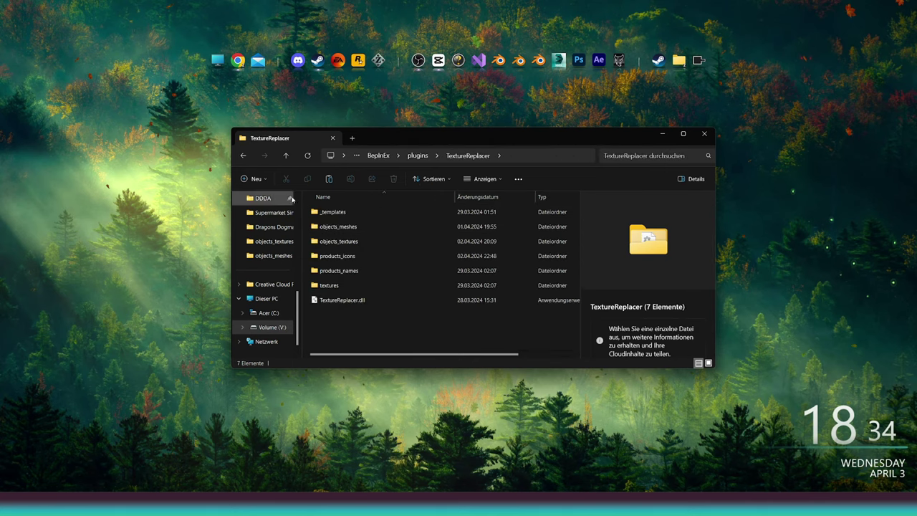
double_click(340, 240)
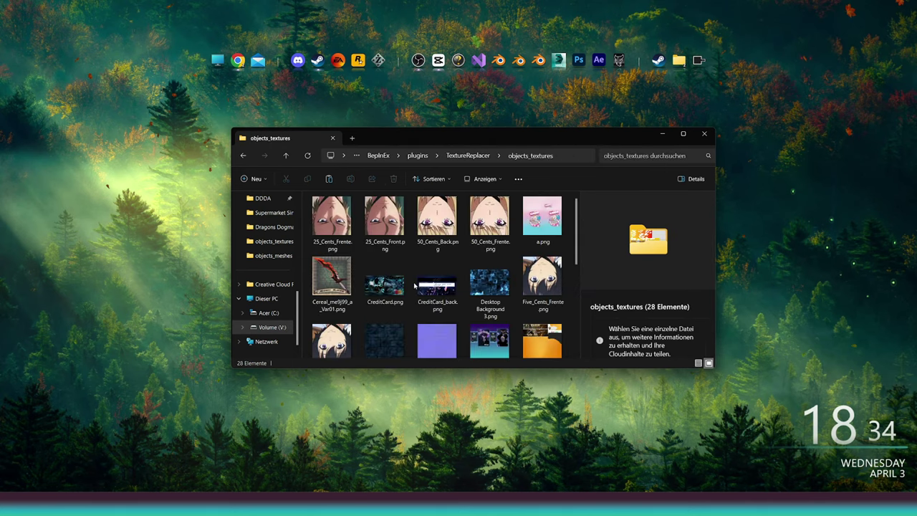
double_click(539, 139)
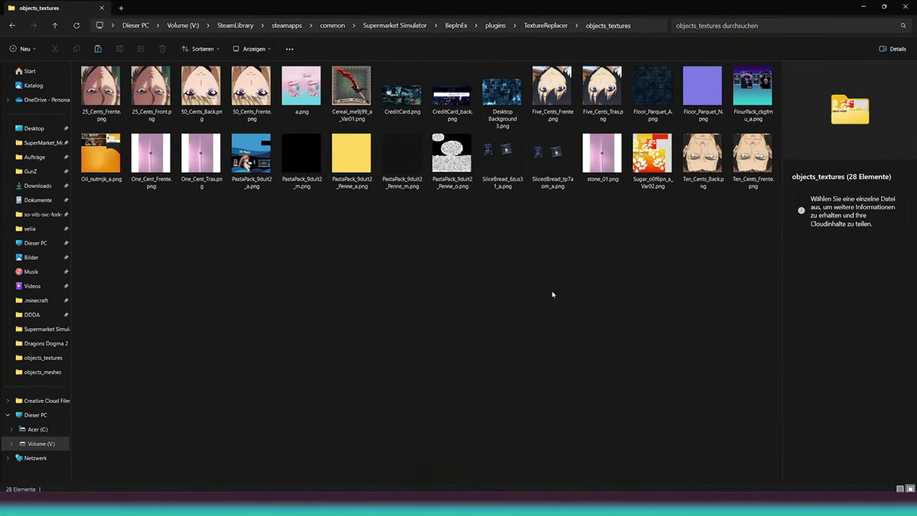
key("ctrl+v")
left_click(468, 326)
Step: Copy the file name of Floor_Parquet_A.png and delete that old floor texture
left_click(652, 114)
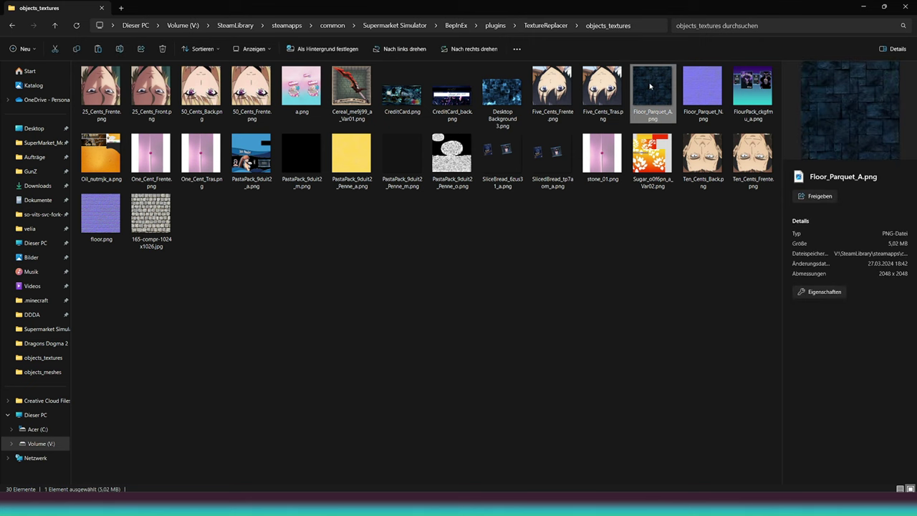
key("F2")
key("ctrl+c")
left_click(667, 333)
left_click(660, 97)
key("Delete")
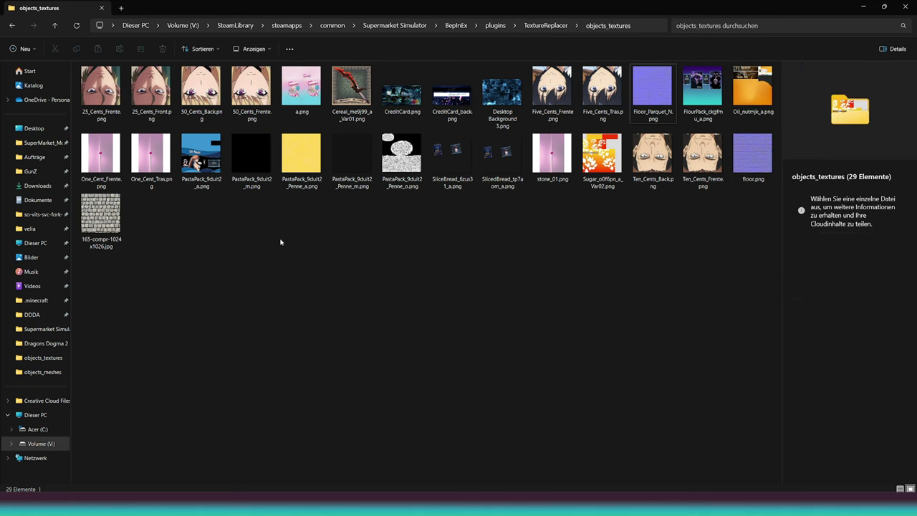
Step: Rename 165-compr-1024x1026.jpg as Floor_Parquet_A.png and accept the file extension change
left_click(100, 213)
key("F2")
key("ctrl+v")
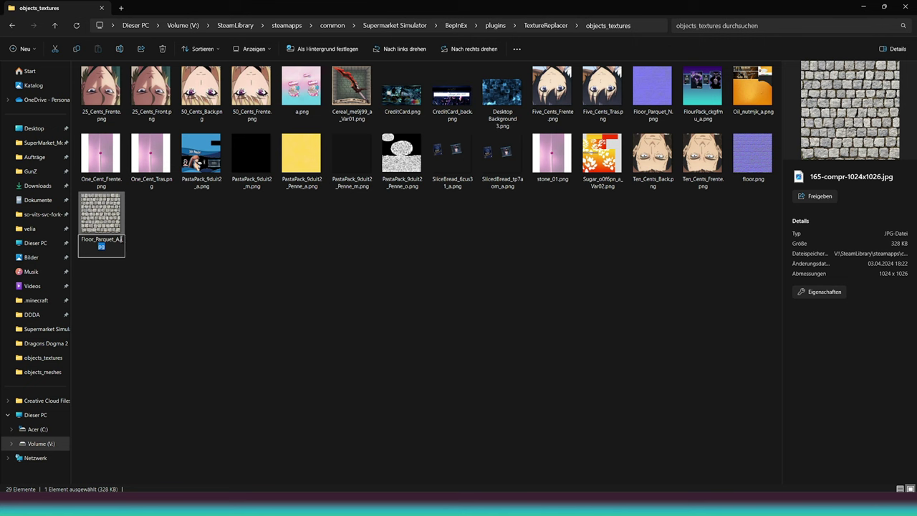
type("pn")
key("Return")
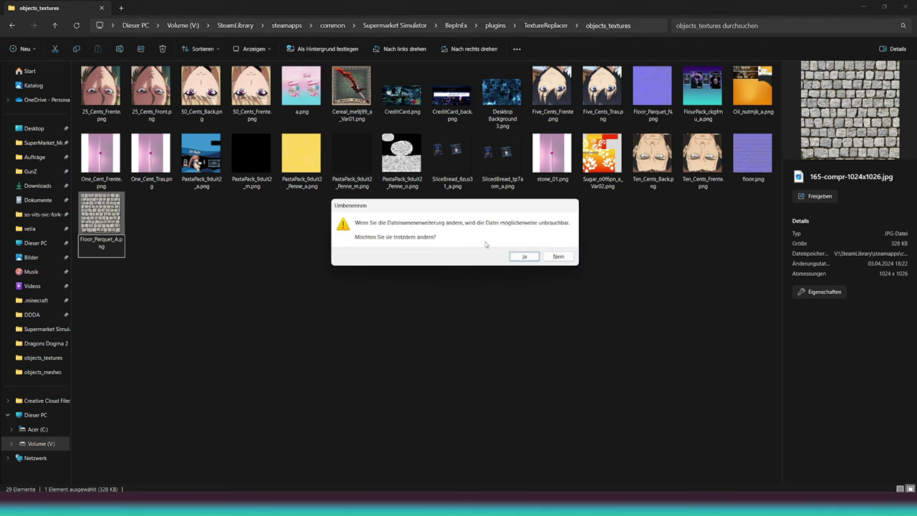
left_click(530, 257)
left_click(181, 296)
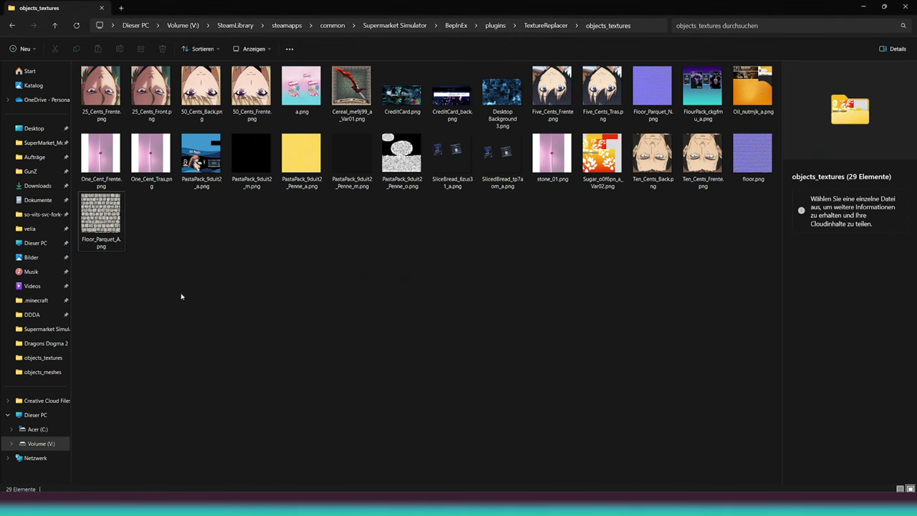
Step: Copy the file name of Floor_Parquet_N.png and delete that old normal map
left_click(122, 239)
left_click(419, 277)
left_click(655, 107)
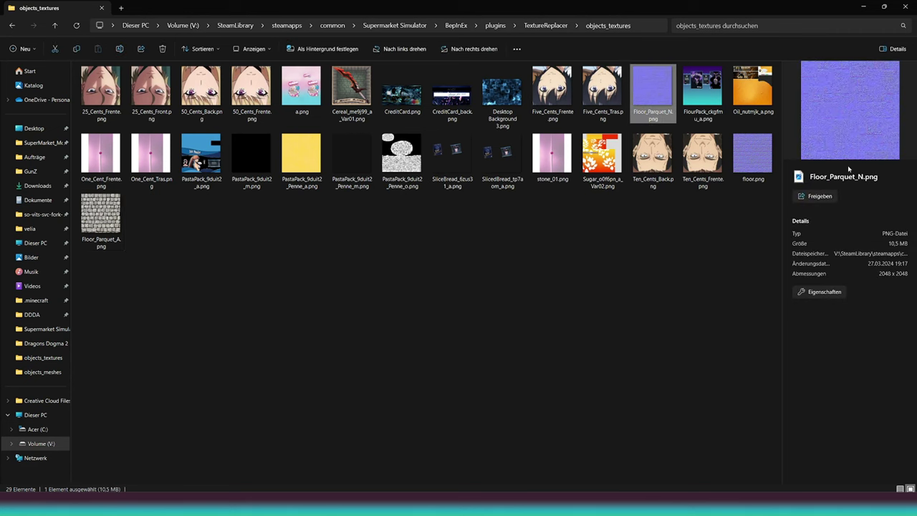
key("F2")
key("ctrl+c")
left_click(671, 227)
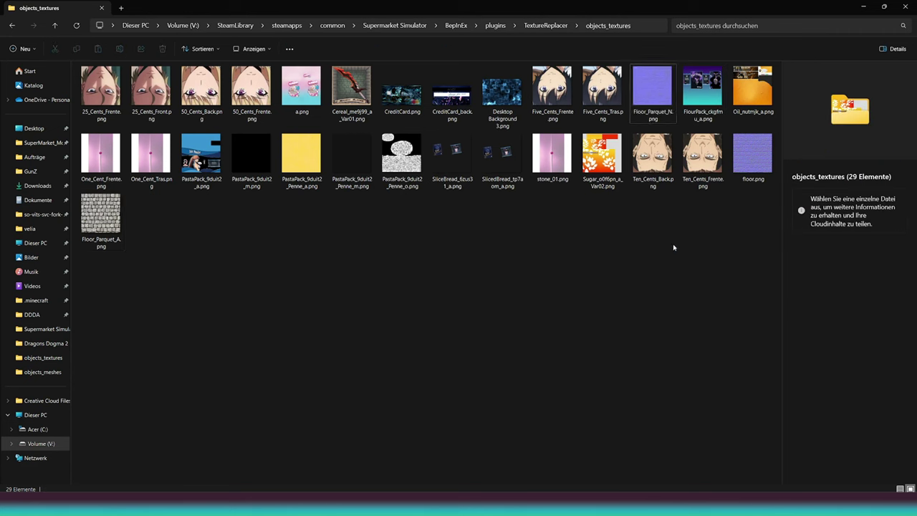
left_click(652, 113)
key("Delete")
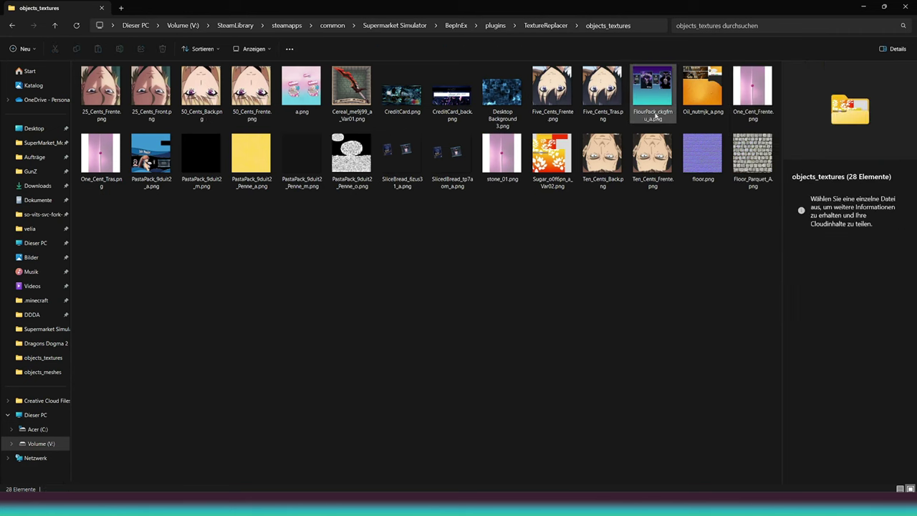
Step: Rename floor.png as Floor_Parquet_N.png
left_click(706, 146)
key("F2")
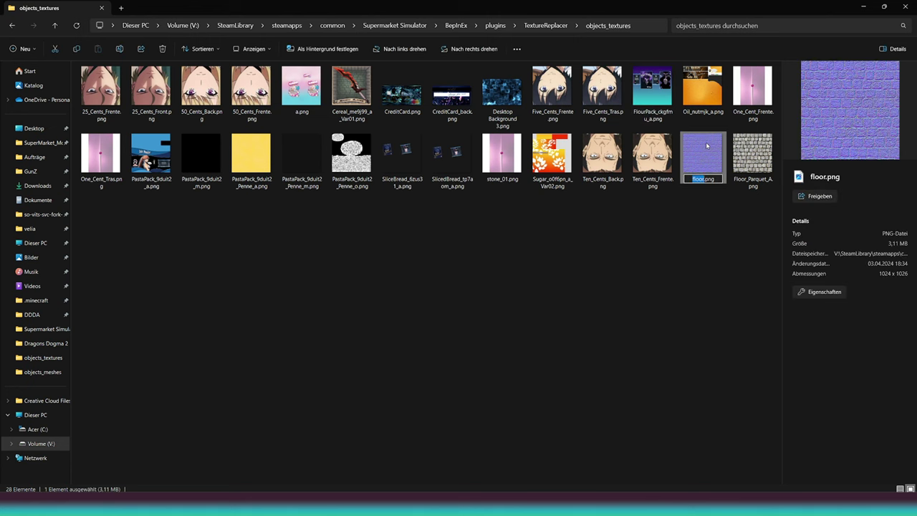
key("ctrl+v")
left_click(717, 233)
left_click(703, 165)
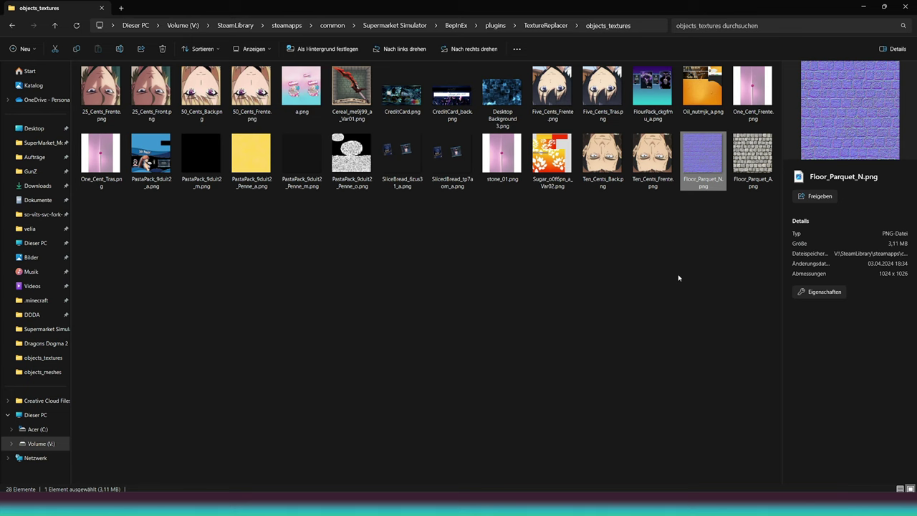
left_click(736, 167)
left_click(704, 161)
left_click(749, 159)
left_click(716, 154)
left_click(468, 398)
Step: Switch to Steam, start Supermarket Simulator and walk into the store to check the new stone floor
key("alt+Tab")
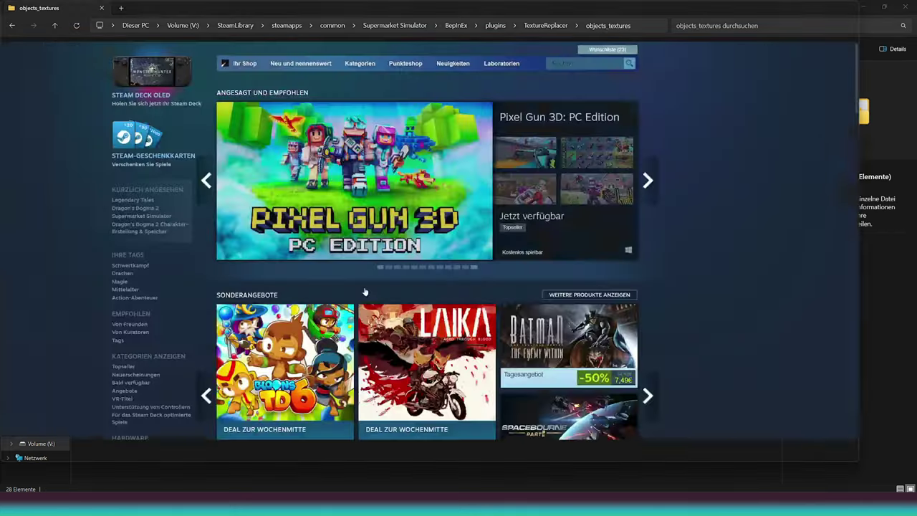
left_click_drag(298, 18, 339, 2)
left_click(89, 21)
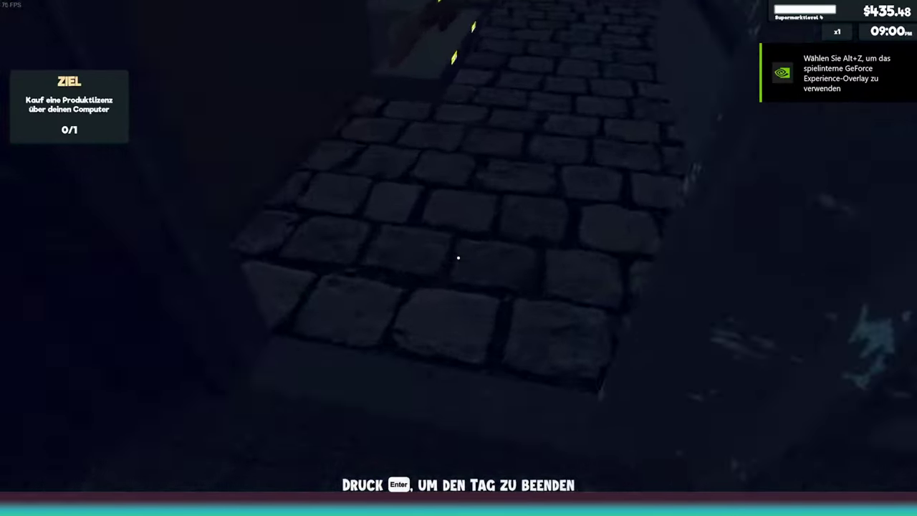
key("w")
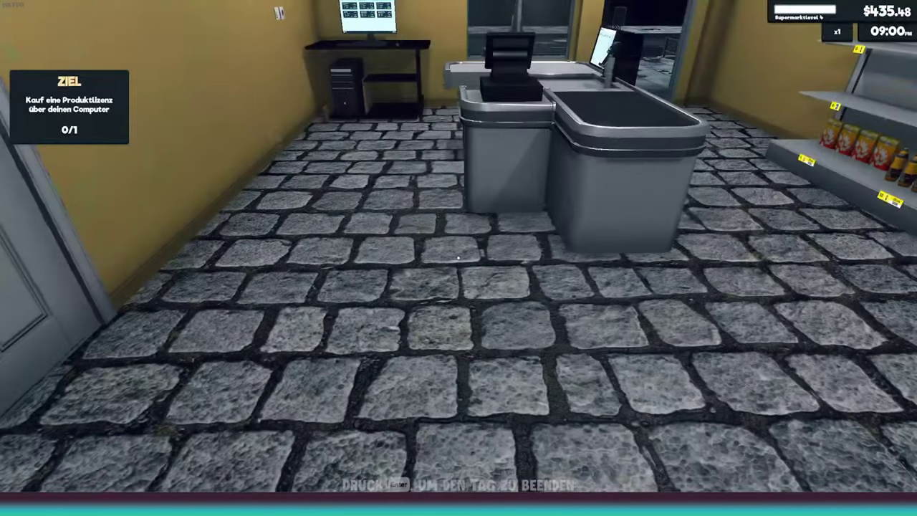
key("w")
key("w")
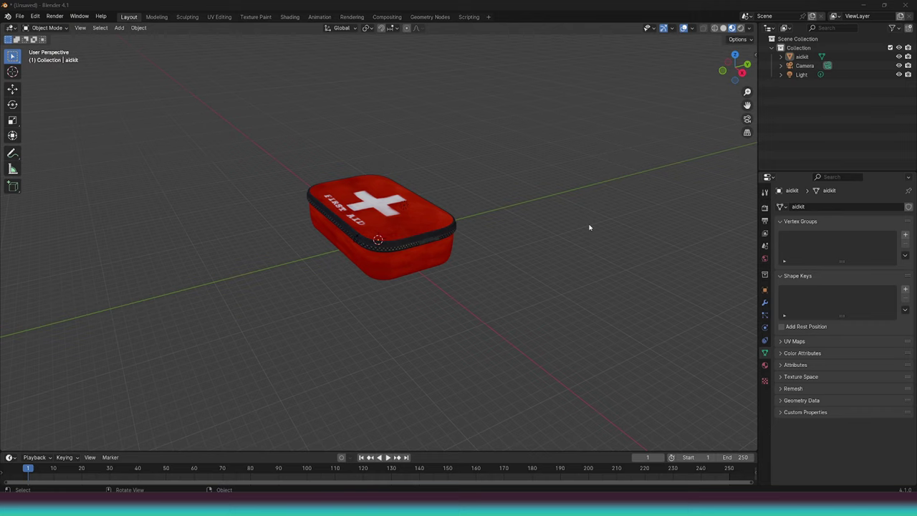
Step: Inspect the aidkit model's mesh density in Blender using wireframe shading and Edit Mode, and restore the textured Object Mode view
left_click_drag(589, 227, 212, 235)
key("z")
left_click(197, 227)
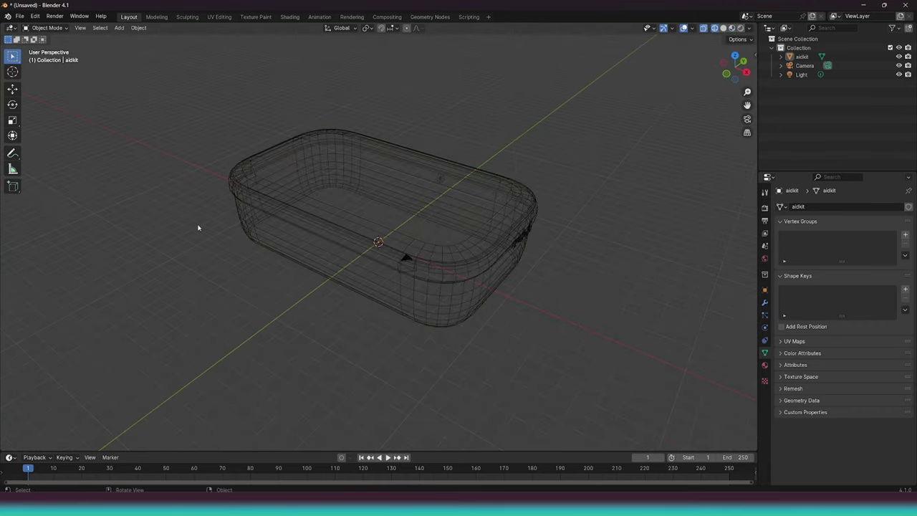
key("Tab")
key("alt+a")
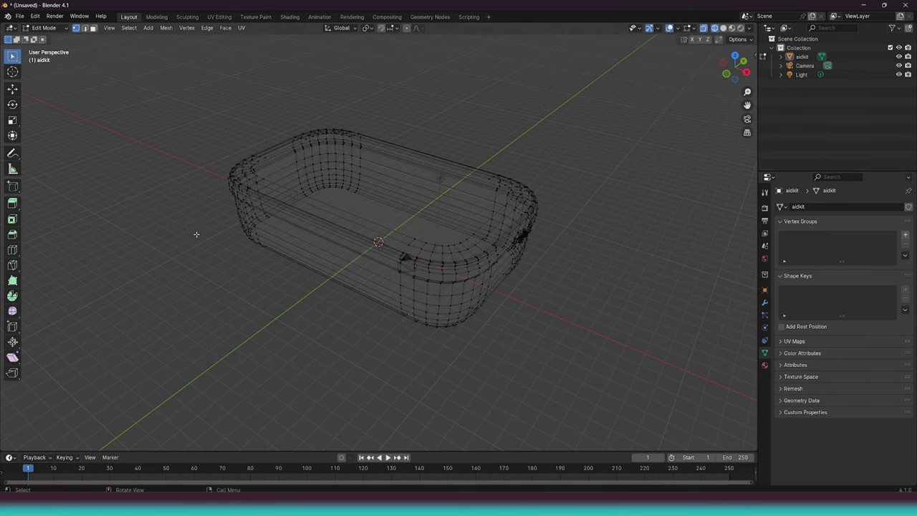
key("z")
left_click(208, 286)
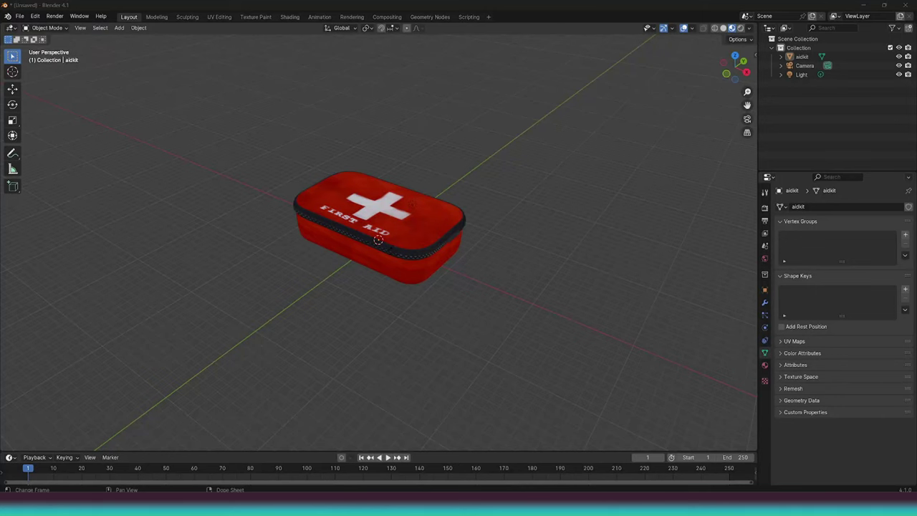
Step: Switch to File Explorer and open the _templates/sample/objects_meshes folder inside BepInEx/plugins/TextureReplacer
key("alt+Tab")
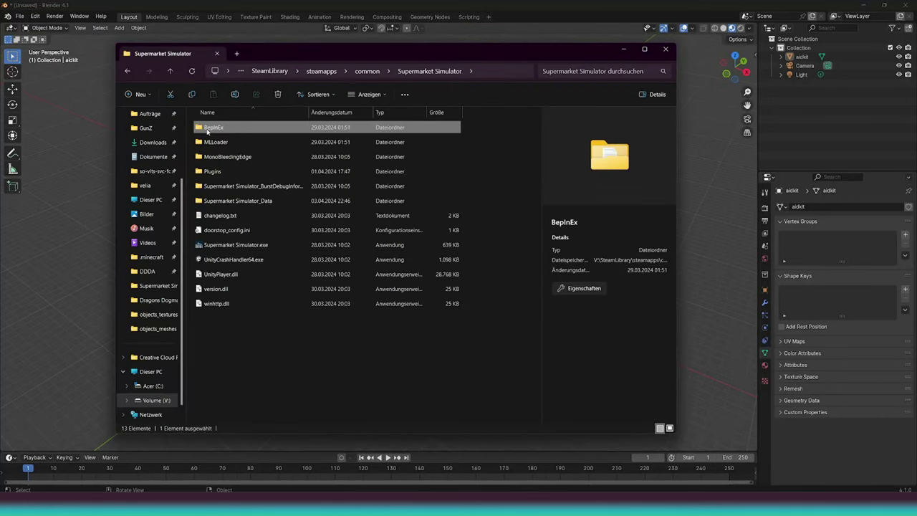
double_click(207, 129)
double_click(219, 184)
left_click(235, 144)
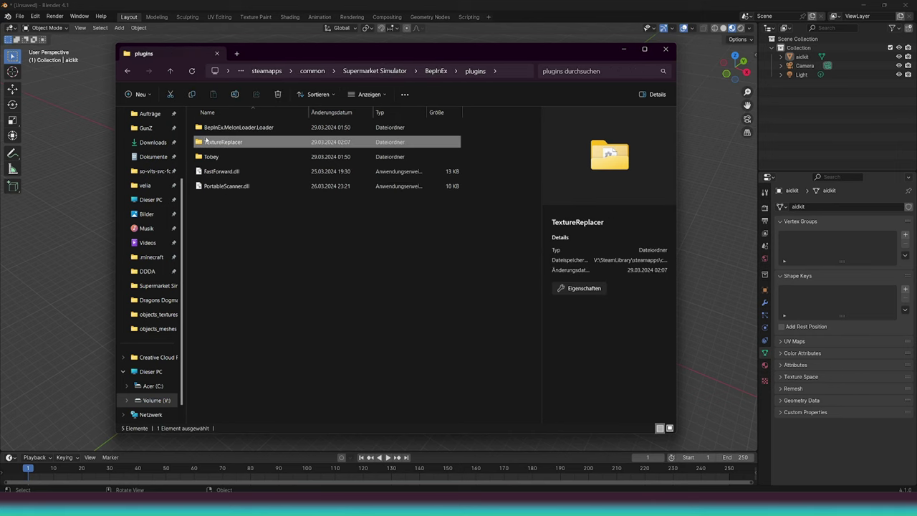
double_click(206, 141)
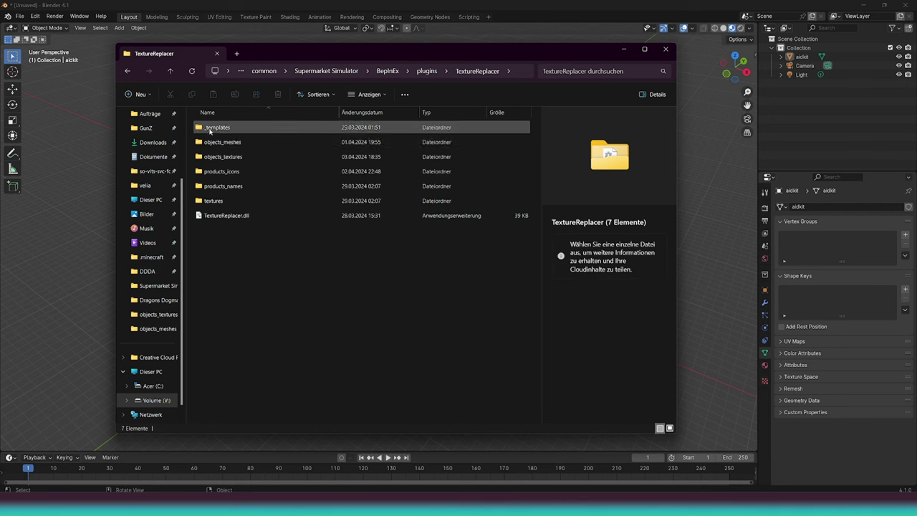
double_click(209, 127)
double_click(209, 129)
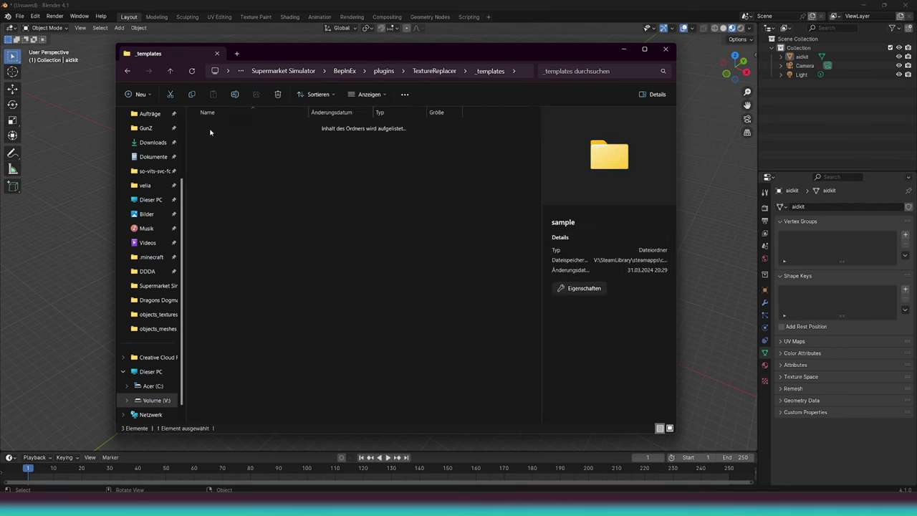
left_click(211, 129)
double_click(211, 129)
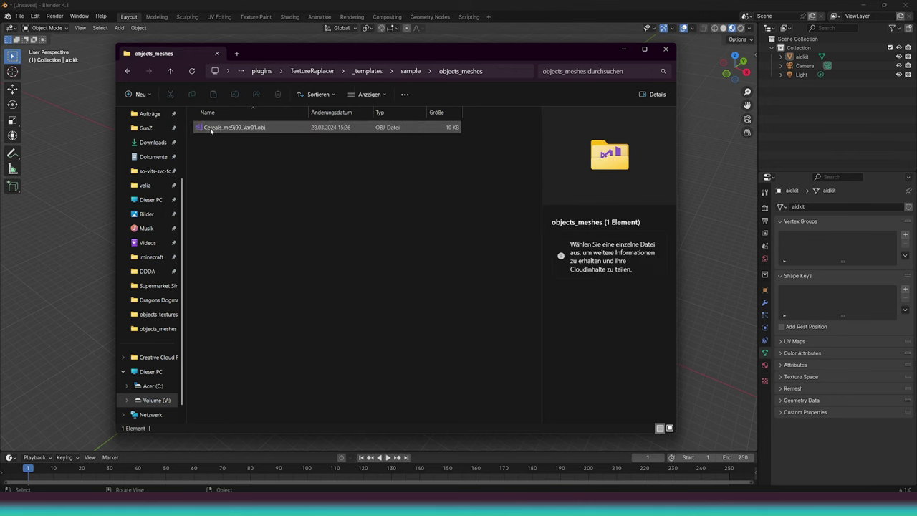
Step: Import Cereals_me9j99_Var01.obj into the Blender scene with the default Wavefront OBJ options
left_click_drag(300, 59, 684, 105)
left_click_drag(616, 174, 438, 169)
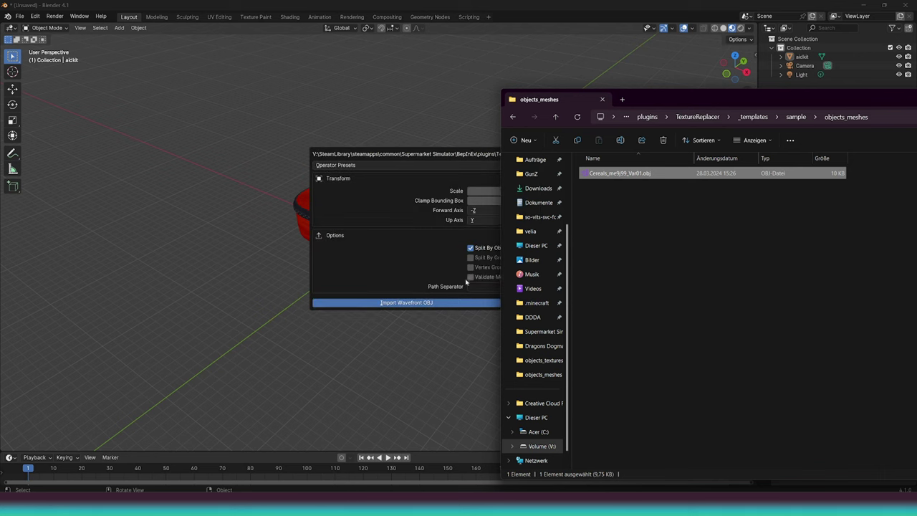
left_click(437, 302)
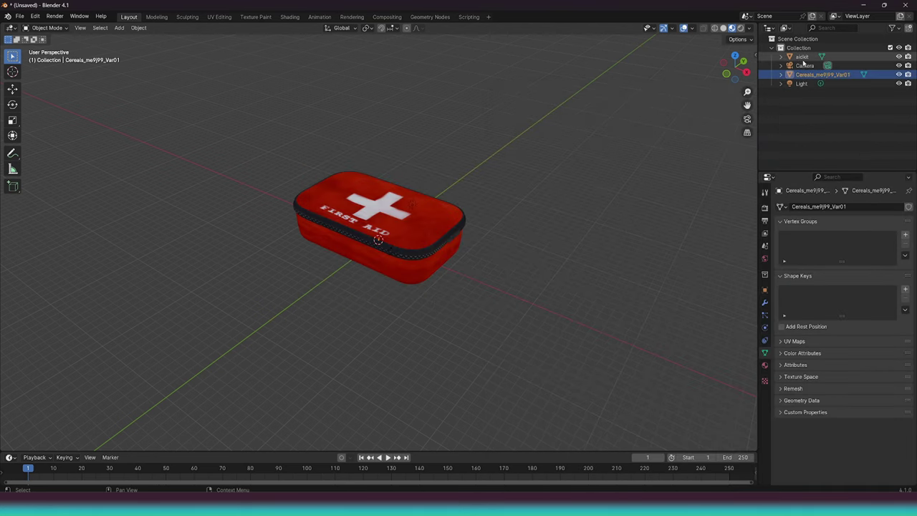
Step: Hide the aidkit to examine the imported cereal mesh, and show it again to compare their sizes
left_click(899, 57)
scroll(396, 256, "up", 3)
scroll(397, 258, "up", 9)
left_click_drag(489, 297, 454, 264)
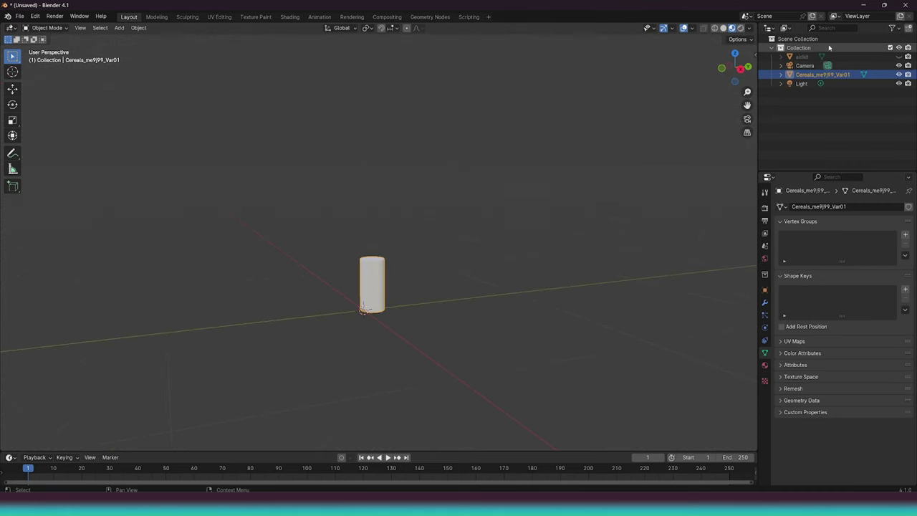
left_click(900, 56)
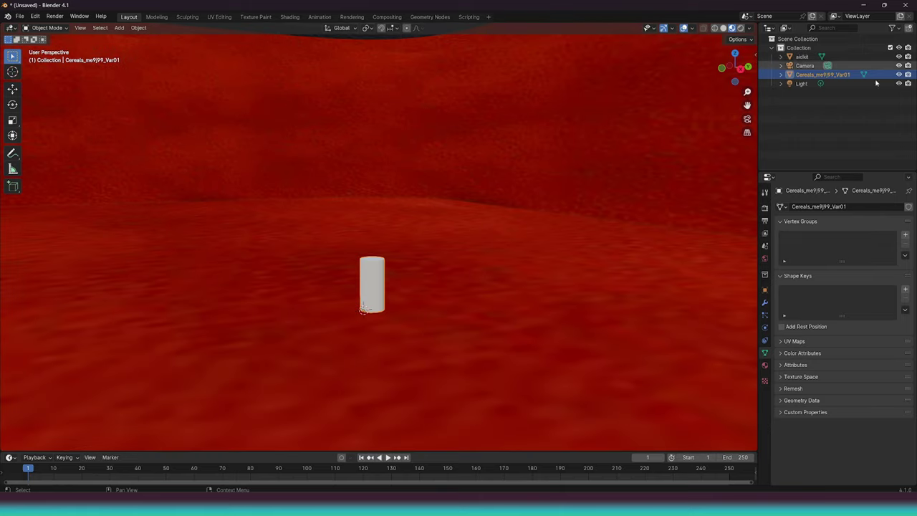
scroll(649, 186, "down", 5)
scroll(644, 189, "down", 5)
left_click_drag(640, 191, 638, 213)
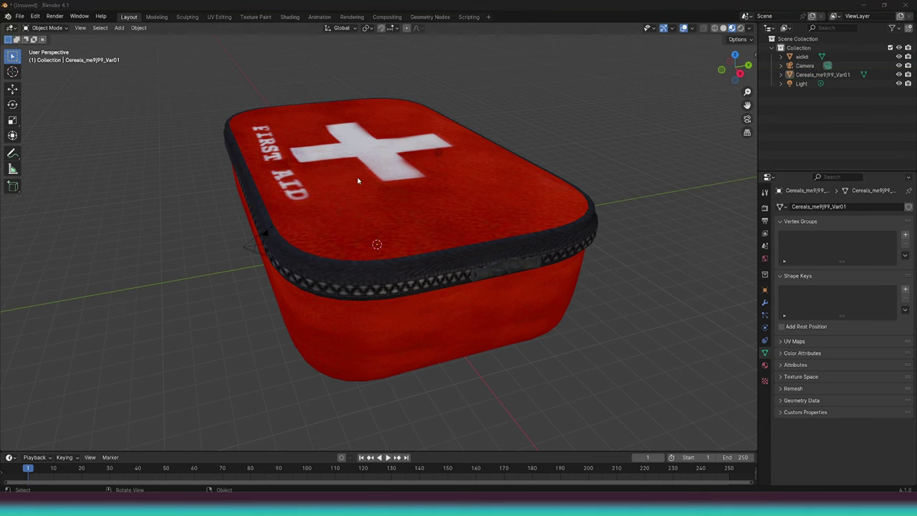
Step: Scale the aidkit down uniformly in two passes, by factors of about 0.22 and about 0.51
left_click_drag(357, 181, 368, 184)
left_click(513, 186)
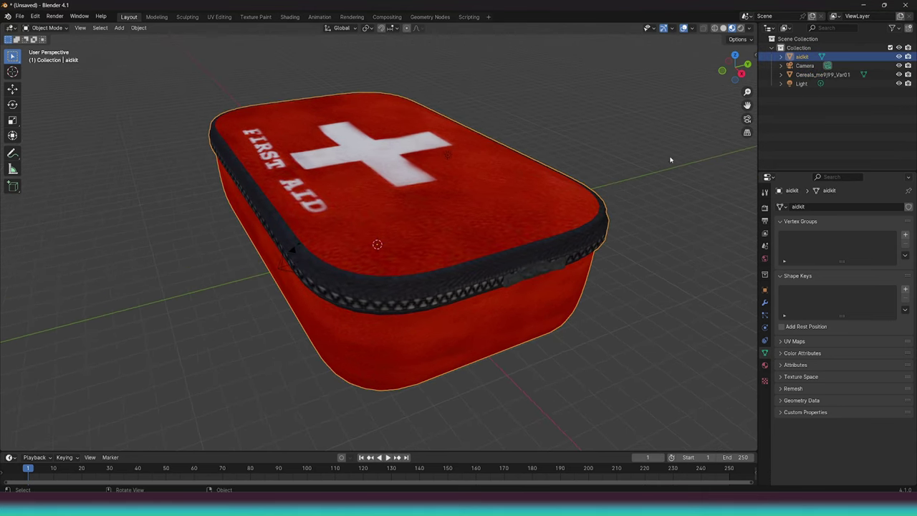
key("s")
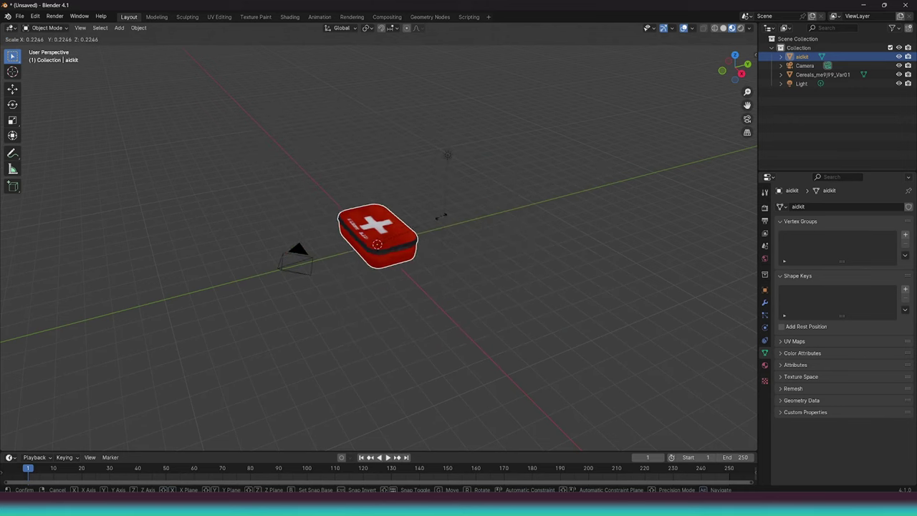
left_click(403, 242)
key("s")
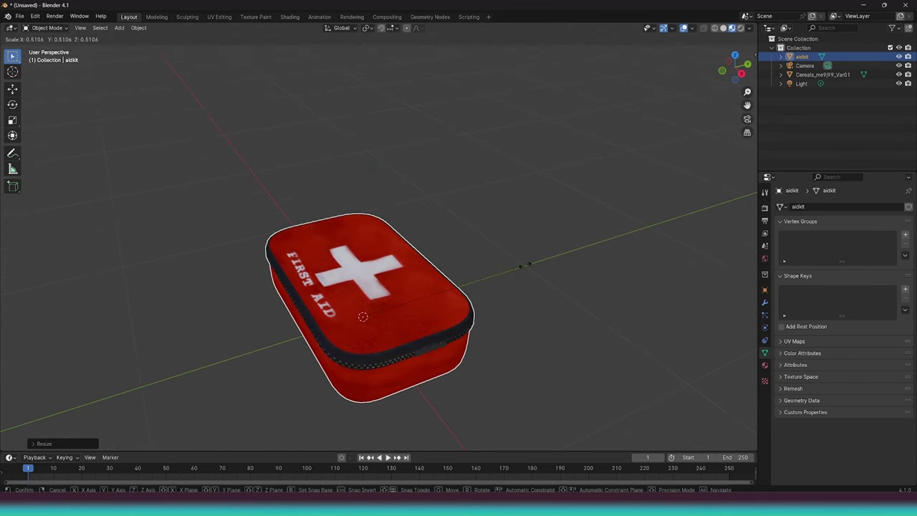
left_click(523, 265)
scroll(378, 288, "up", 3)
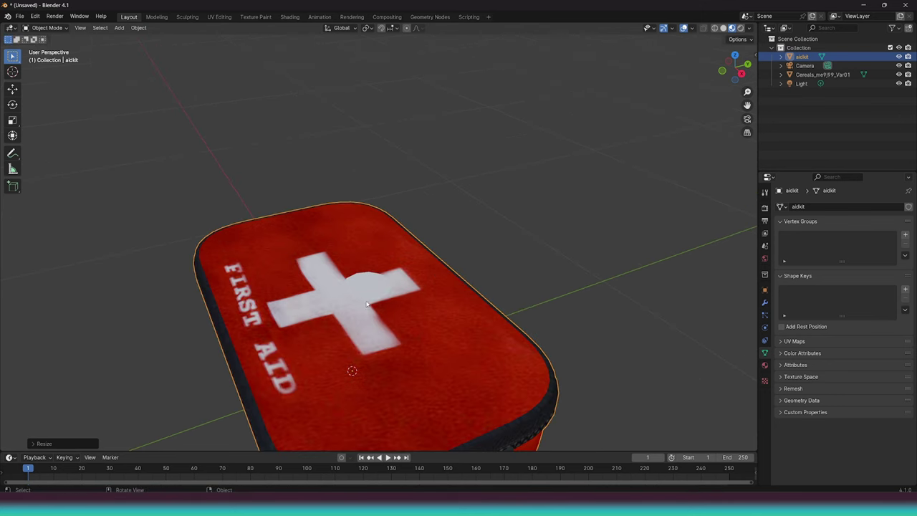
Step: Switch to wireframe shading and move the aidkit about 0.067 m along Y in the right view to centre it around the cereal mesh
key("z")
left_click(296, 293)
left_click_drag(432, 340, 460, 264)
key("KP_1")
key("KP_3")
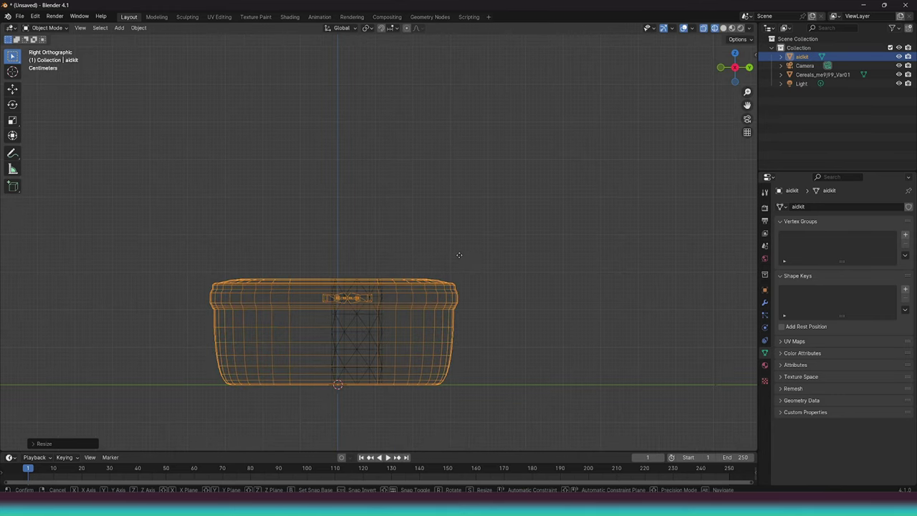
key("g")
key("y")
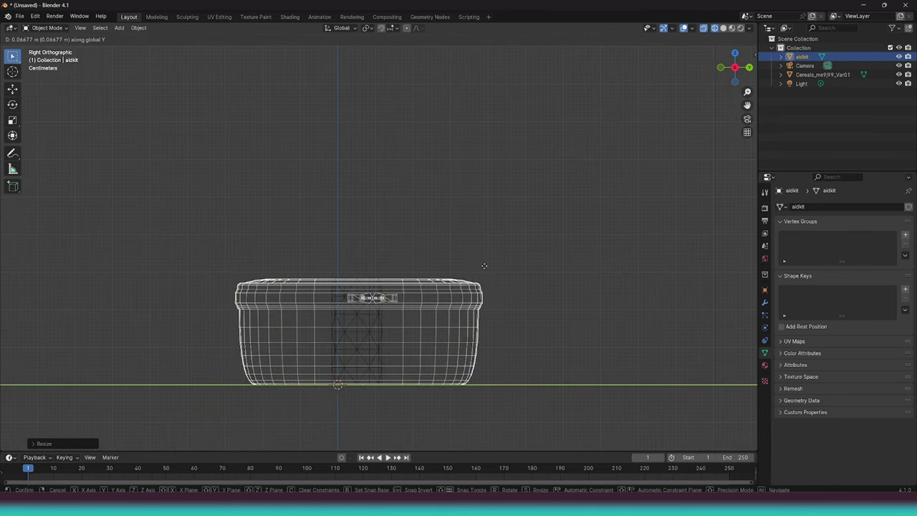
left_click(483, 266)
Step: Rotate the aidkit slightly counterclockwise in the top view and restore the textured Material Preview shading
left_click_drag(482, 268, 433, 334)
key("KP_7")
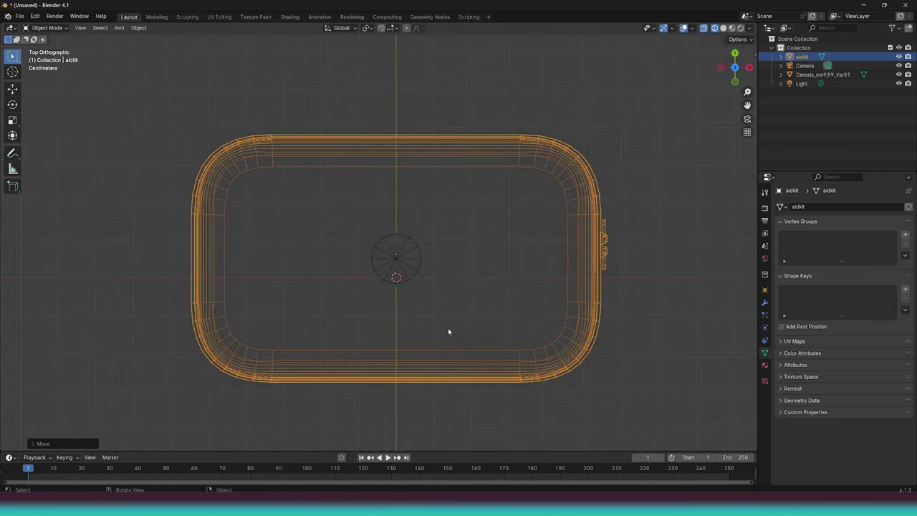
left_click_drag(493, 315, 467, 282)
scroll(487, 290, "down", 2)
scroll(556, 315, "down", 2)
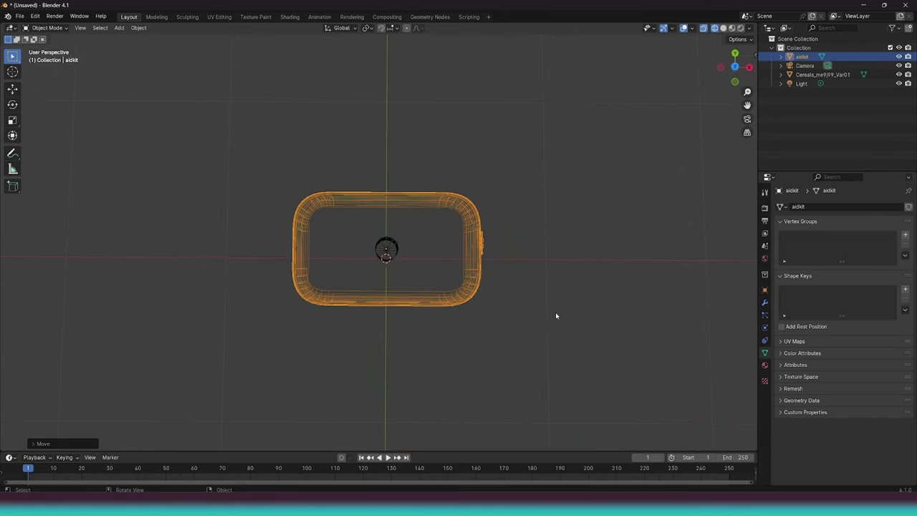
key("KP_7")
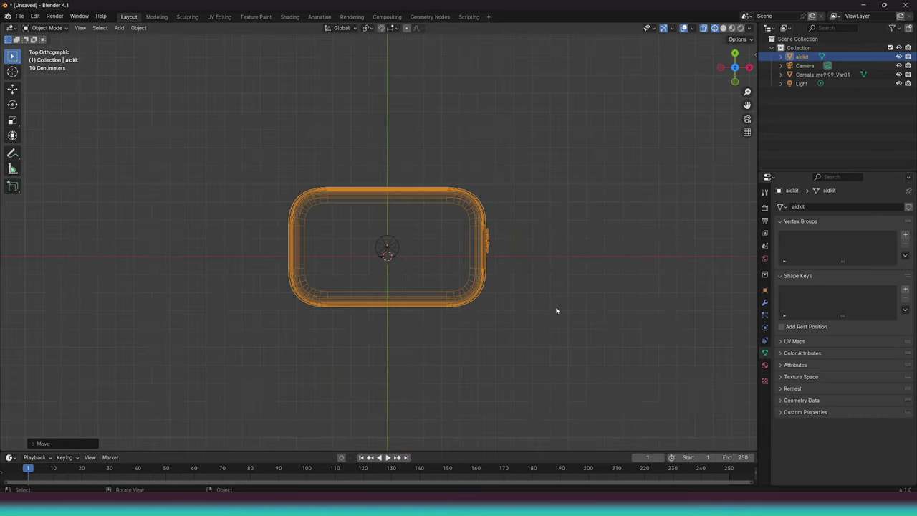
key("r")
left_click(569, 279)
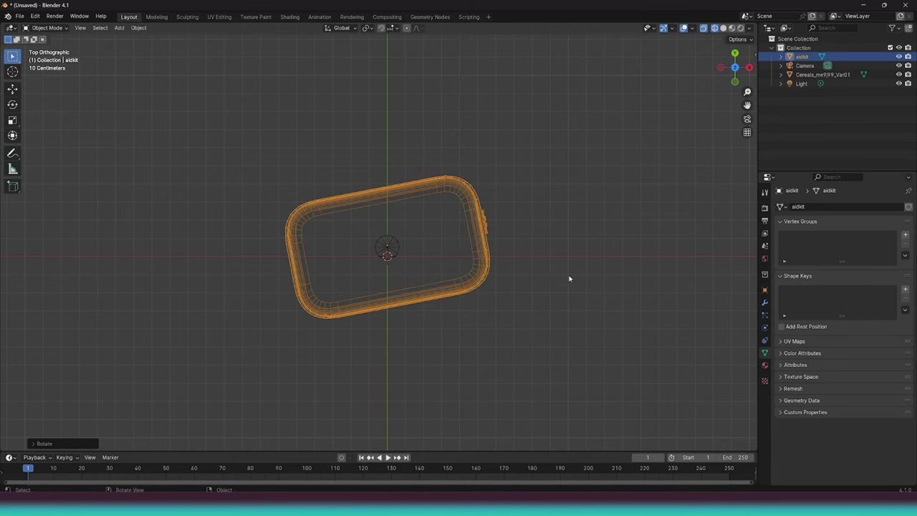
key("z")
left_click(568, 326)
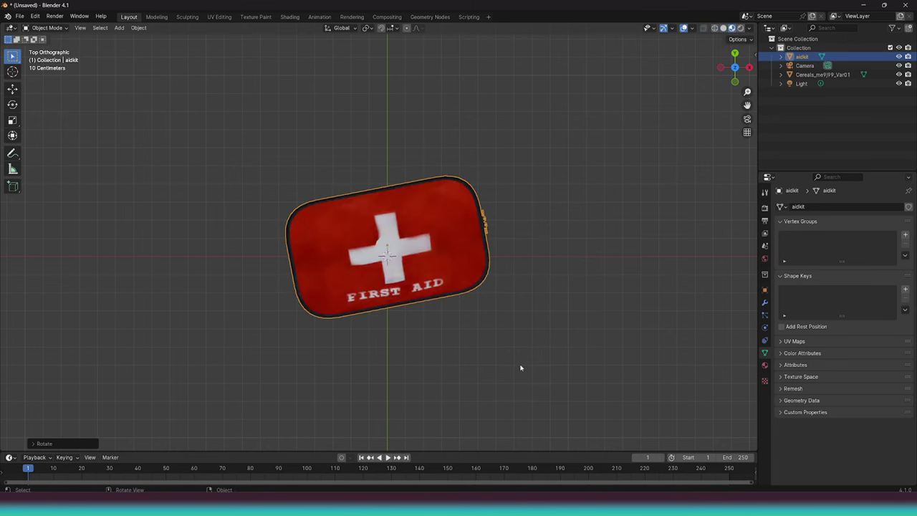
Step: Move the cereal mesh up along Z until it sits above the aidkit, to compare their sizes
mouse_move(520, 368)
left_mouse_down()
mouse_move(511, 362)
mouse_move(509, 301)
mouse_move(524, 277)
mouse_move(442, 229)
mouse_move(323, 239)
mouse_move(277, 262)
mouse_move(47, 284)
mouse_move(57, 264)
mouse_move(577, 172)
left_mouse_up()
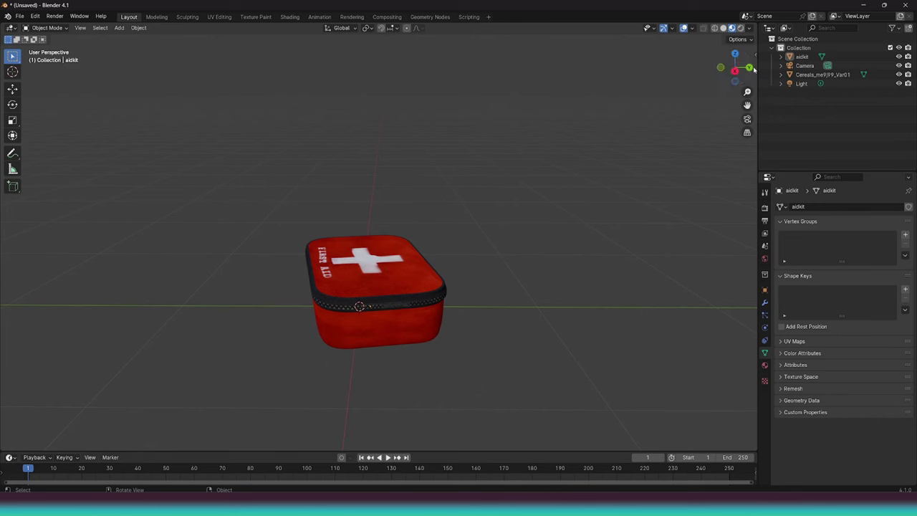
left_click_drag(750, 67, 213, 317)
left_click(402, 286)
left_click(383, 260)
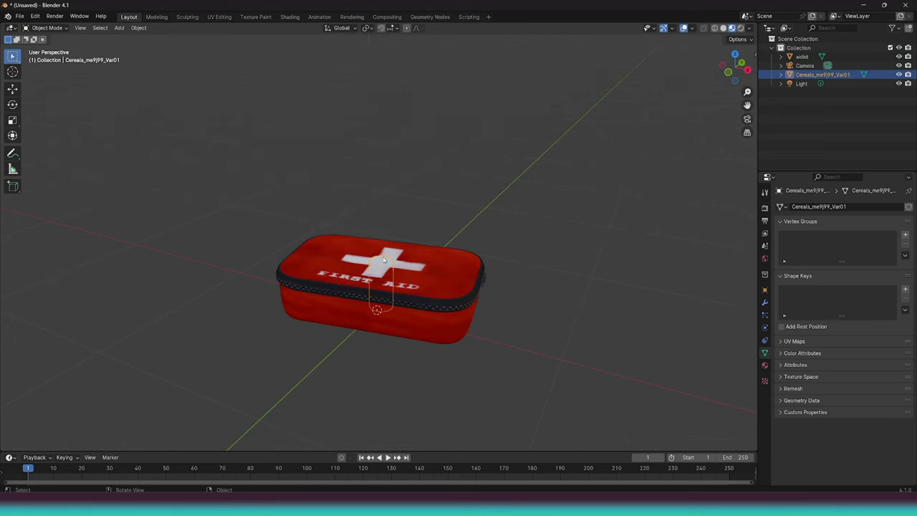
key("g")
key("z")
left_click(387, 156)
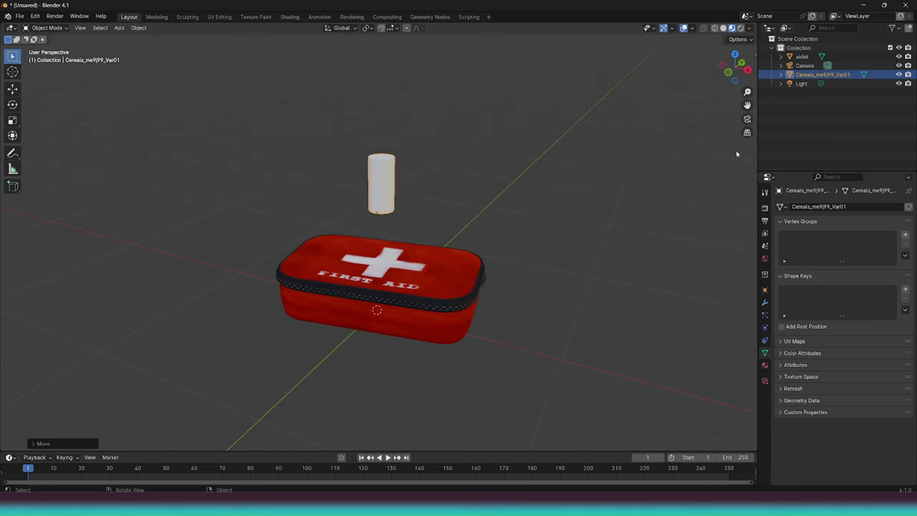
Step: Delete the Cereals_me9j99_Var01 object from the scene and select the aidkit
left_click(805, 75)
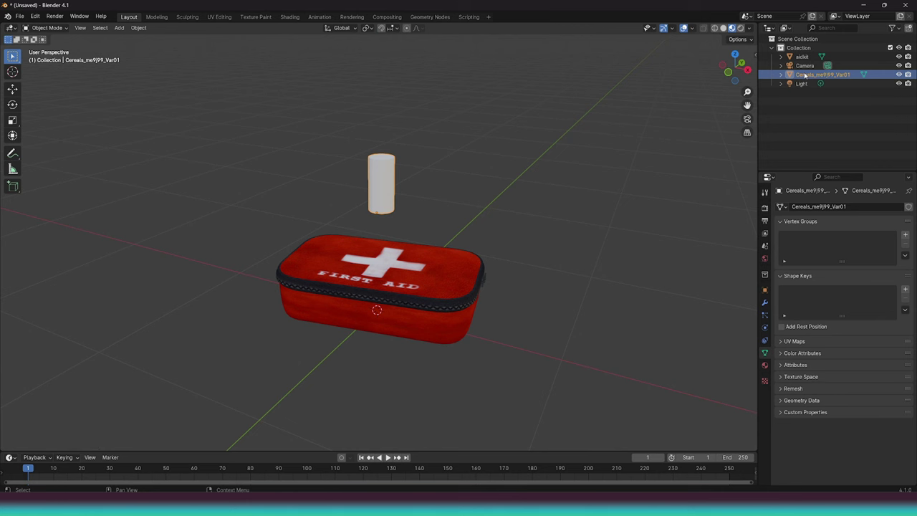
key("Delete")
left_click(803, 56)
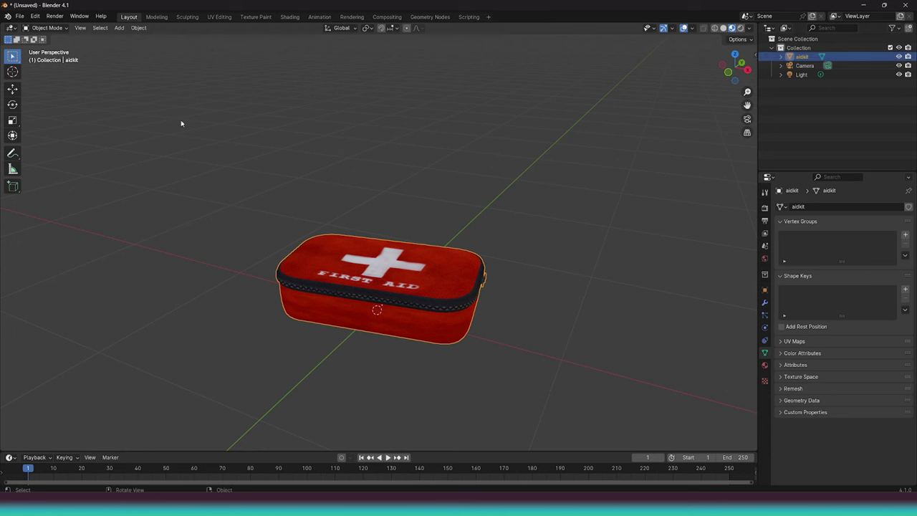
Step: Start a Wavefront OBJ export and browse to V:\SteamLibrary\steamapps\common\Supermarket Simulator
left_click(19, 16)
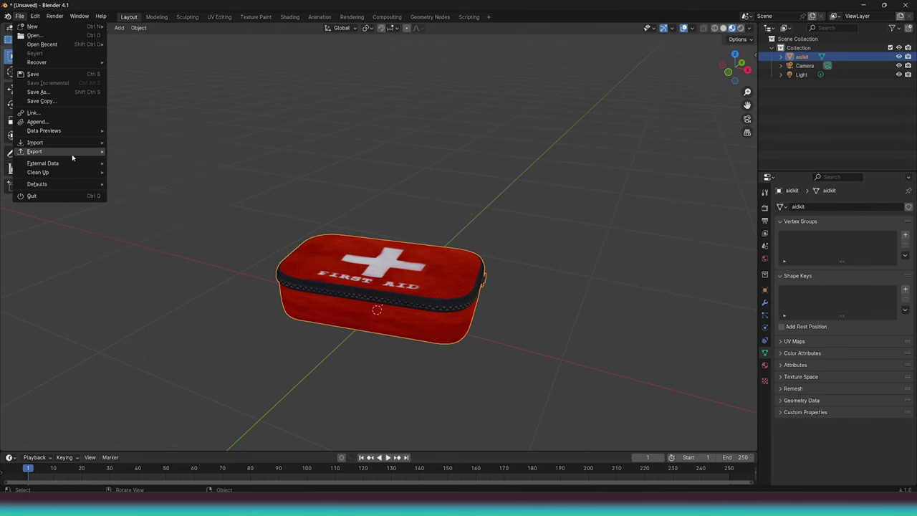
mouse_move(103, 152)
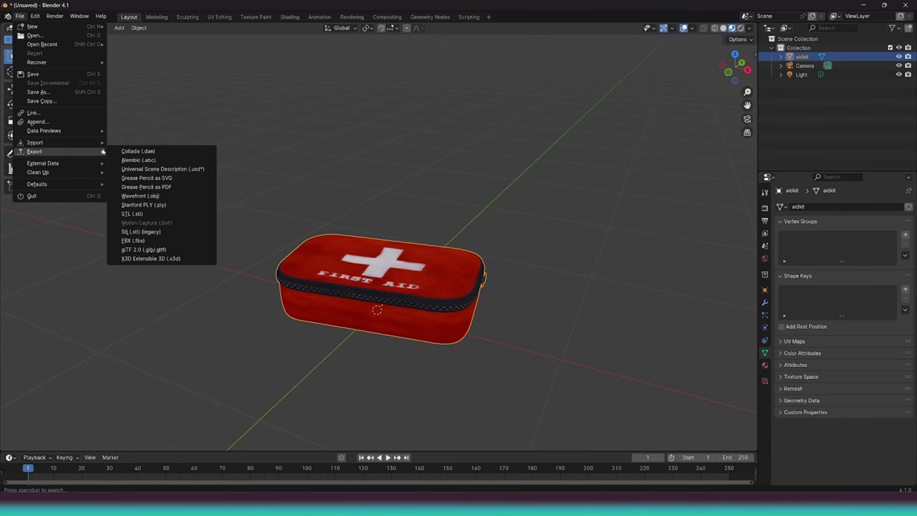
left_click(156, 195)
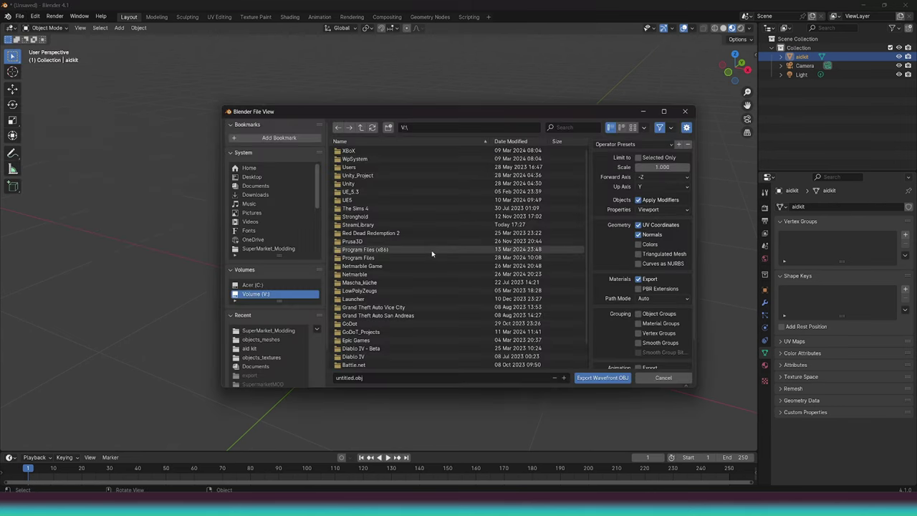
left_click(363, 226)
double_click(363, 226)
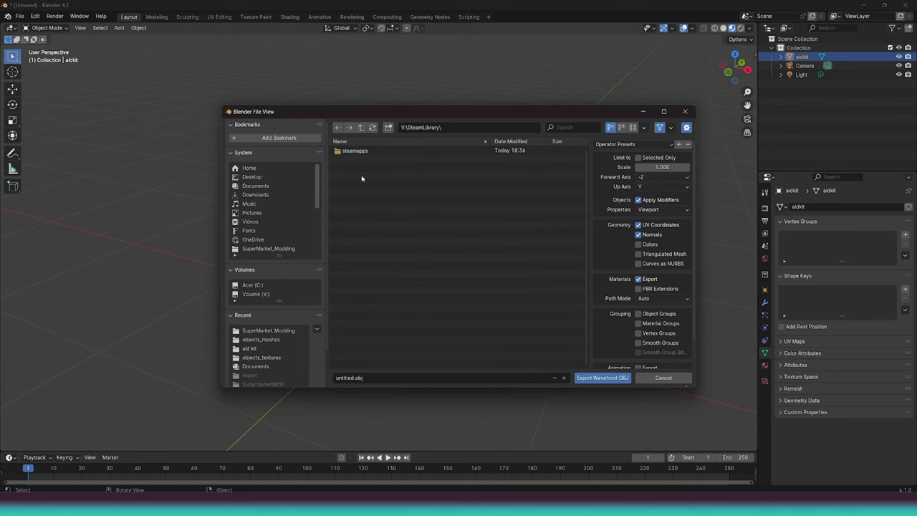
double_click(346, 150)
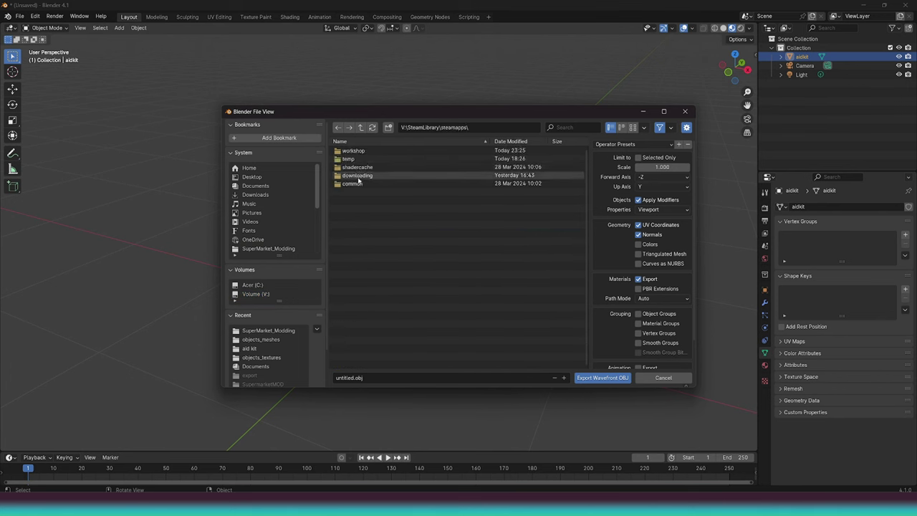
left_click(361, 185)
double_click(360, 184)
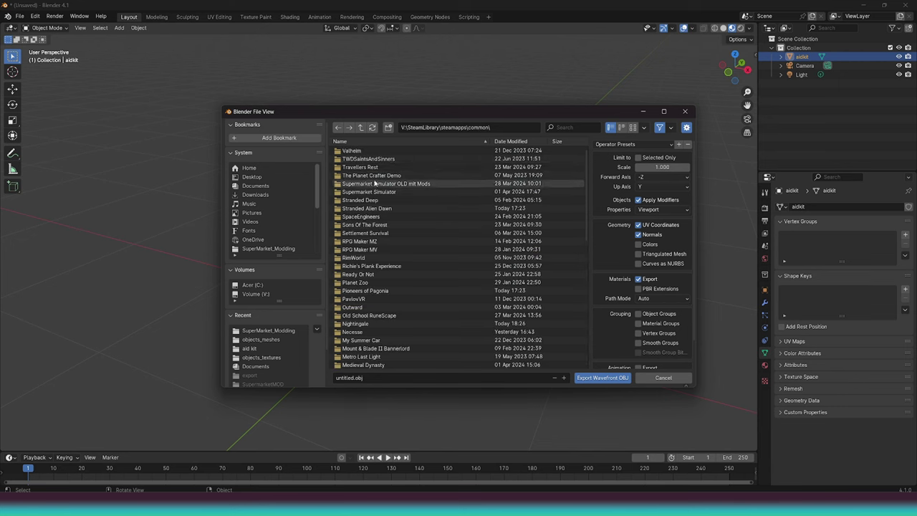
double_click(373, 192)
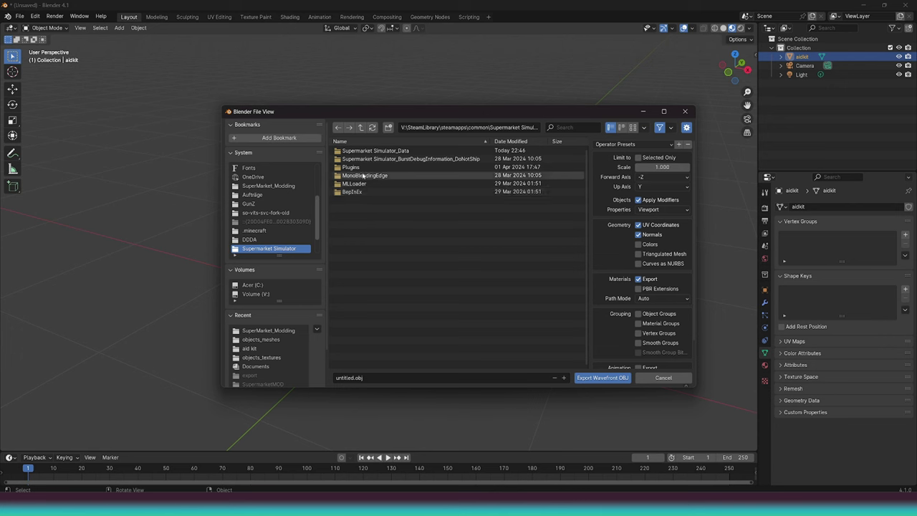
Step: Export the aidkit over Cereals_me9j99_Var01.obj in the BepInEx\plugins\TextureReplacer\objects_meshes folder
double_click(362, 192)
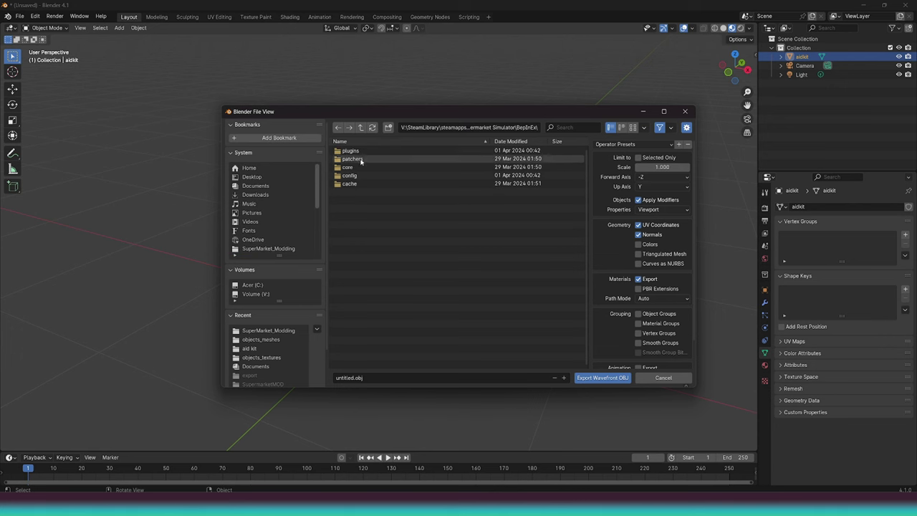
double_click(361, 152)
left_click(362, 160)
double_click(362, 160)
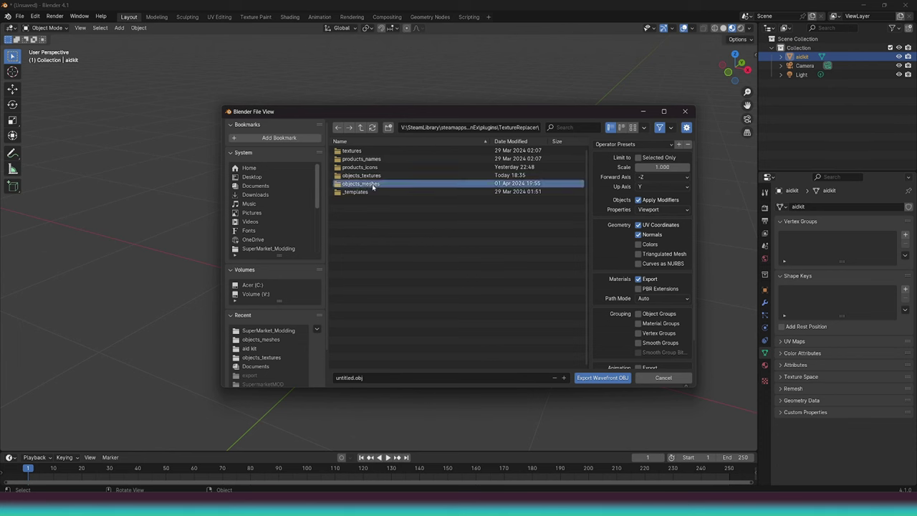
double_click(373, 184)
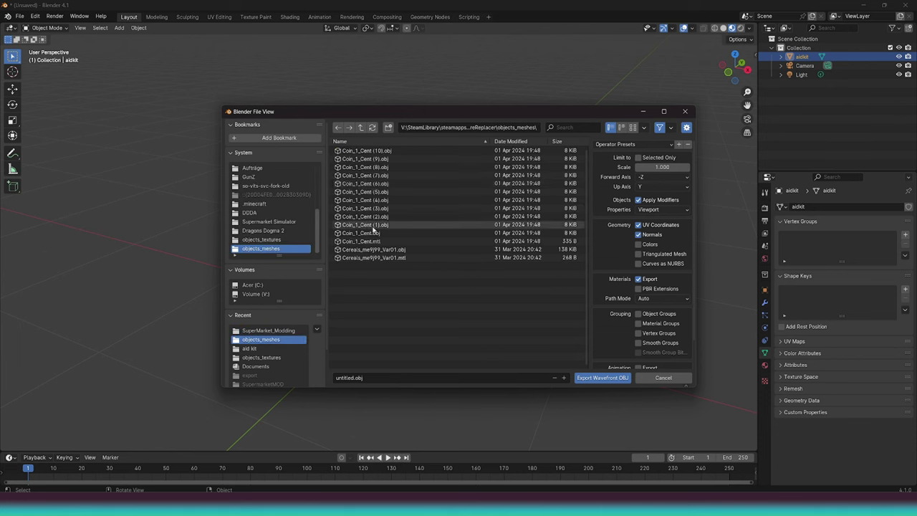
left_click(372, 249)
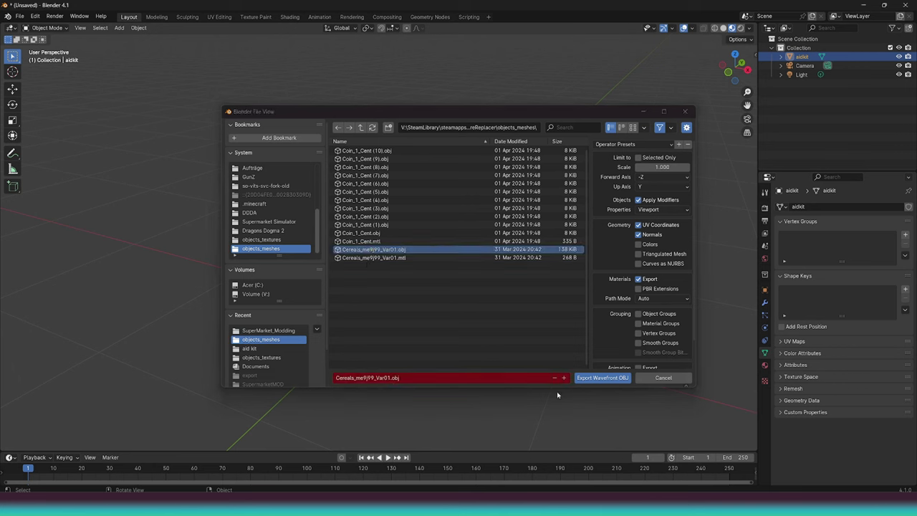
left_click(587, 380)
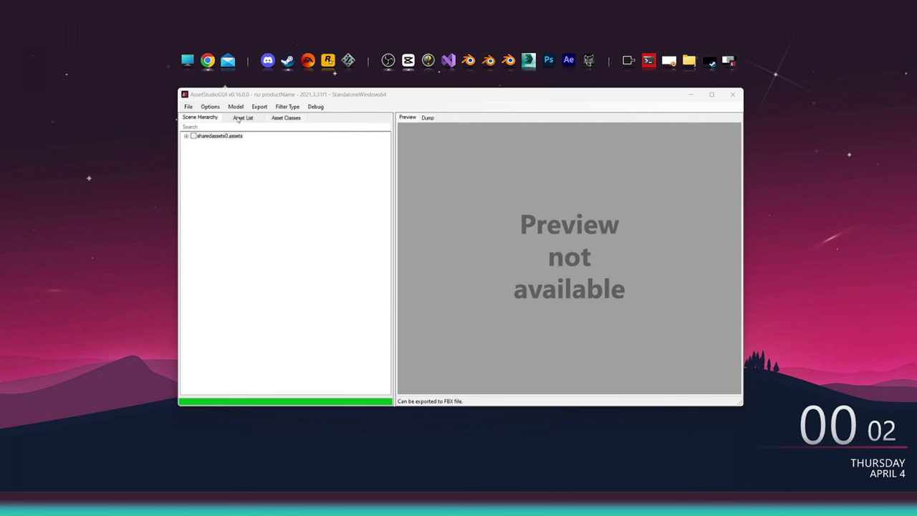
Step: Switch to AssetStudioGUI and show the asset list filtered to Texture2D and sorted by name in ascending order
left_click(238, 119)
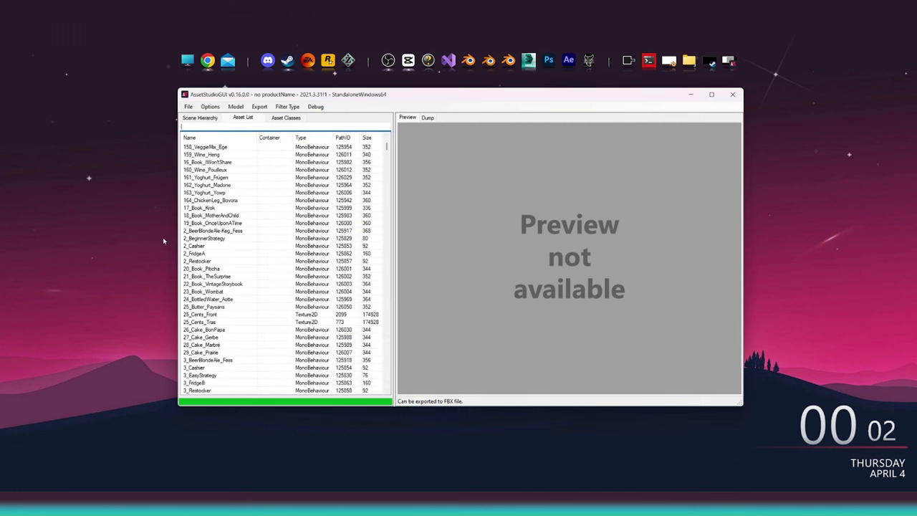
left_click(290, 108)
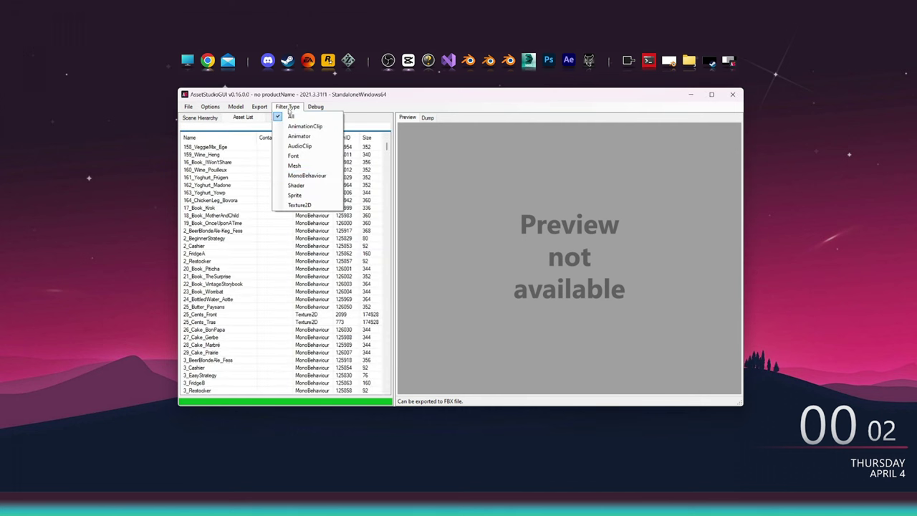
left_click(300, 205)
left_click(212, 136)
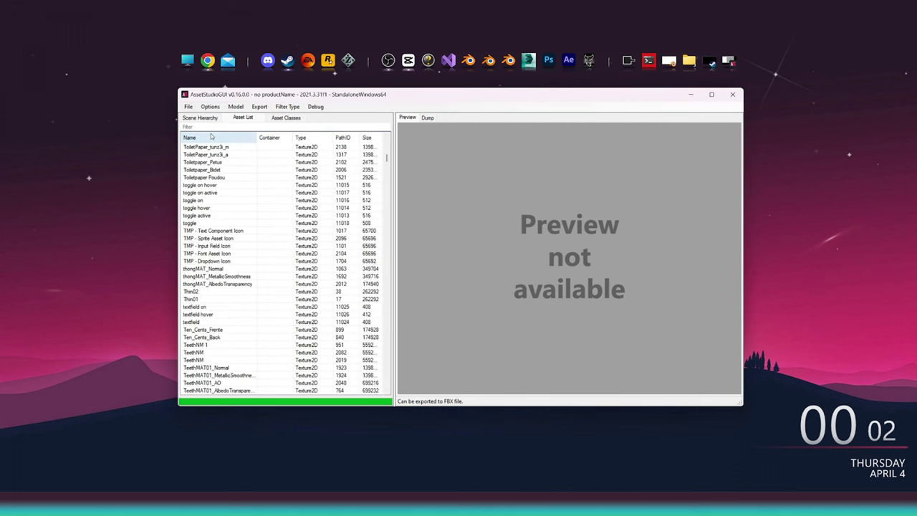
left_click(211, 137)
Step: Find the Cereal_me9j99_a_Var01 texture in the asset list and preview it
scroll(240, 279, "down", 7)
scroll(245, 287, "down", 1)
left_click_drag(387, 164, 393, 207)
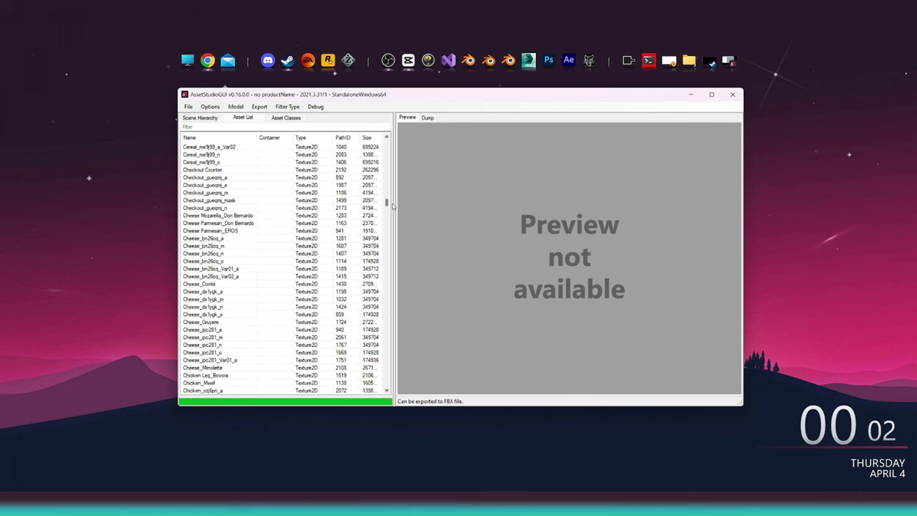
scroll(222, 229, "up", 4)
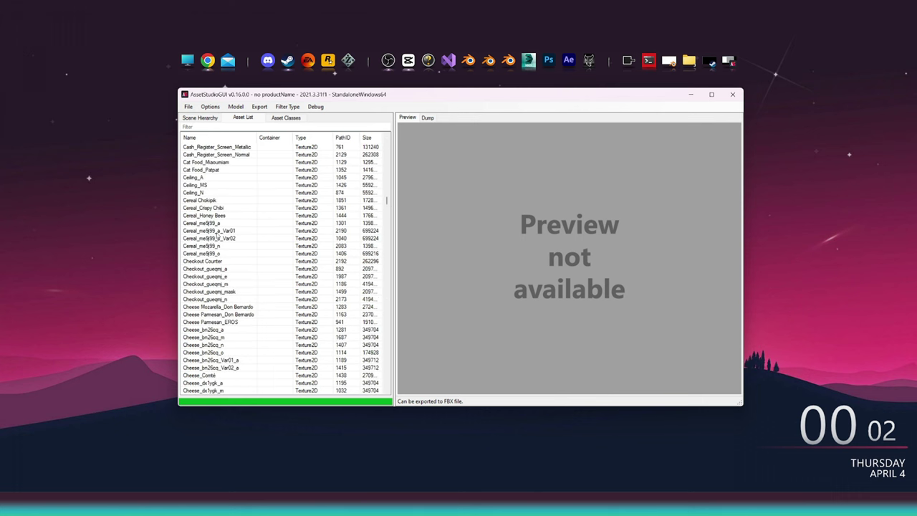
left_click(199, 231)
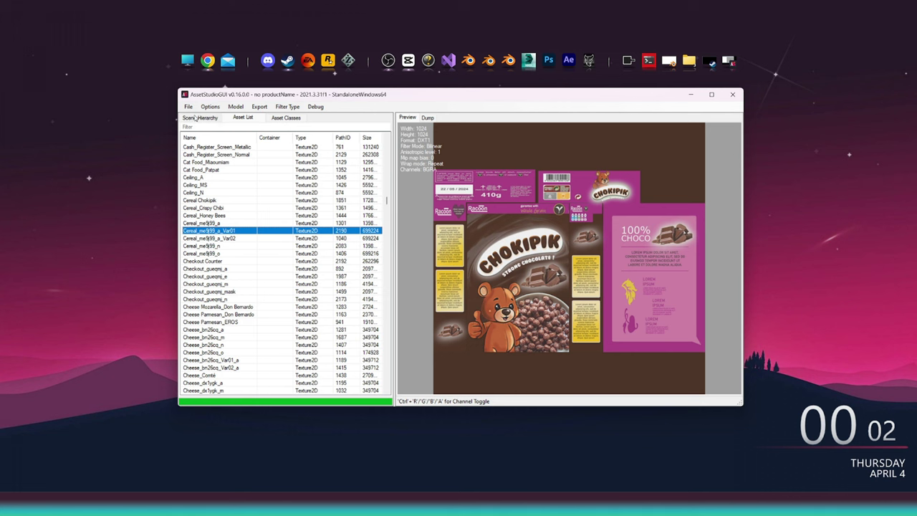
Step: Find Cereal_Chokipik in the scene hierarchy and expand it down to its Cereals_me9j99_Var01 mesh
left_click(199, 117)
left_click(185, 136)
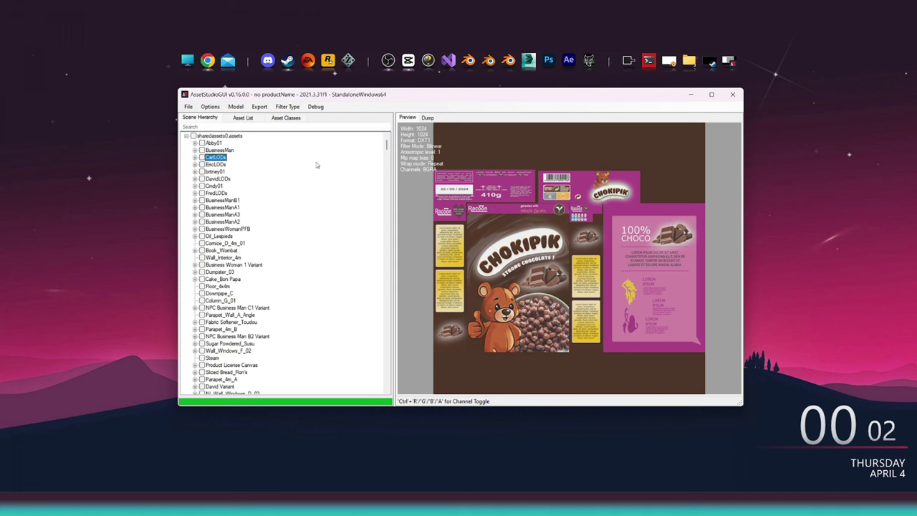
key("Down")
key("Down")
key("Down")
key("Down")
key("Down")
key("Down")
key("Down")
key("Down")
key("Down")
key("Down")
key("Down")
key("Down")
key("Down")
key("Down")
key("Down")
key("Down")
key("Down")
key("Down")
key("Down")
key("Down")
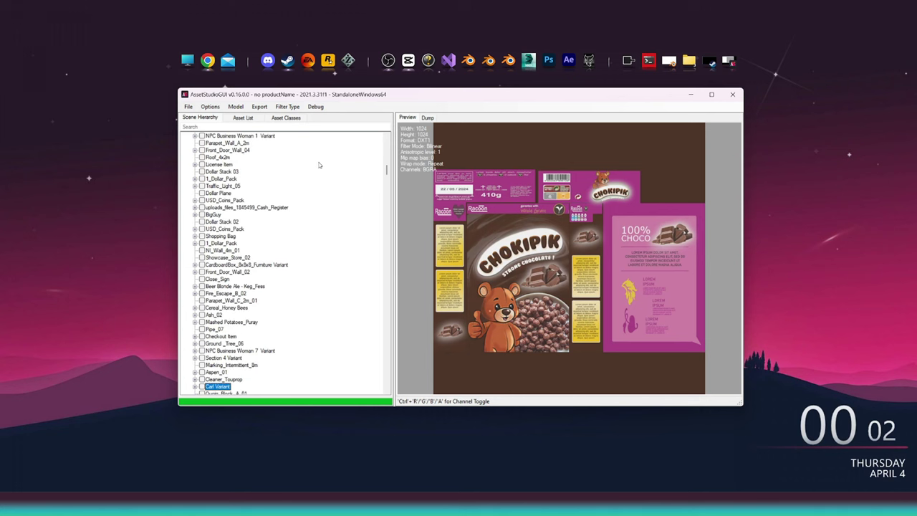
key("Down")
key("Down")
key("Down")
key("Down")
key("Down")
key("Down")
key("Down")
key("Down")
key("Down")
key("Down")
key("Down")
key("Down")
key("Down")
key("Down")
key("Down")
key("Down")
key("Down")
key("Down")
key("Down")
key("Down")
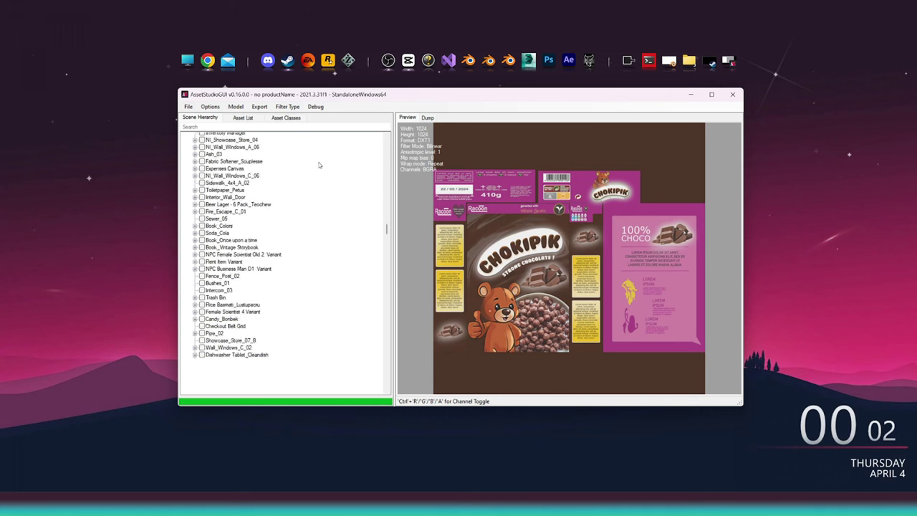
key("Down")
key("Down")
key("Down")
key("Down")
key("Down")
key("Down")
key("Down")
key("Down")
key("Down")
key("Down")
key("Down")
key("Down")
key("Down")
key("Down")
key("Down")
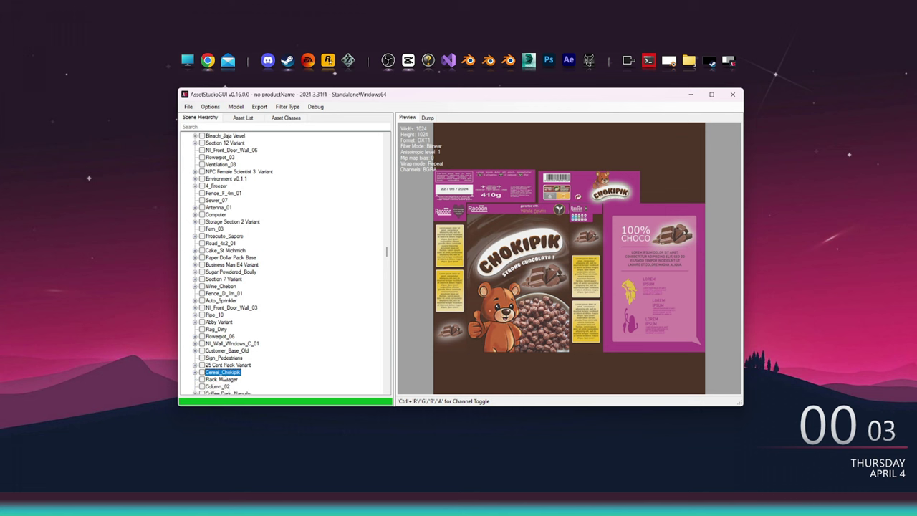
scroll(208, 377, "down", 3)
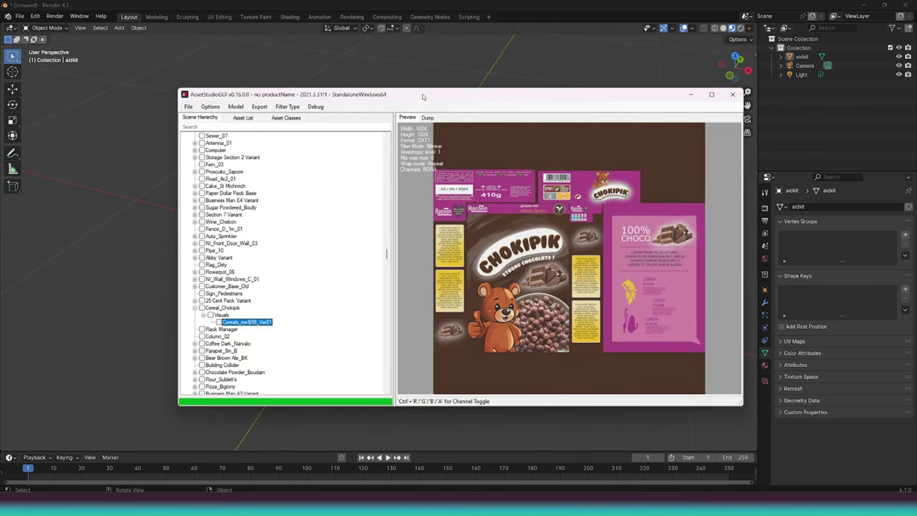
left_click_drag(423, 96, 654, 156)
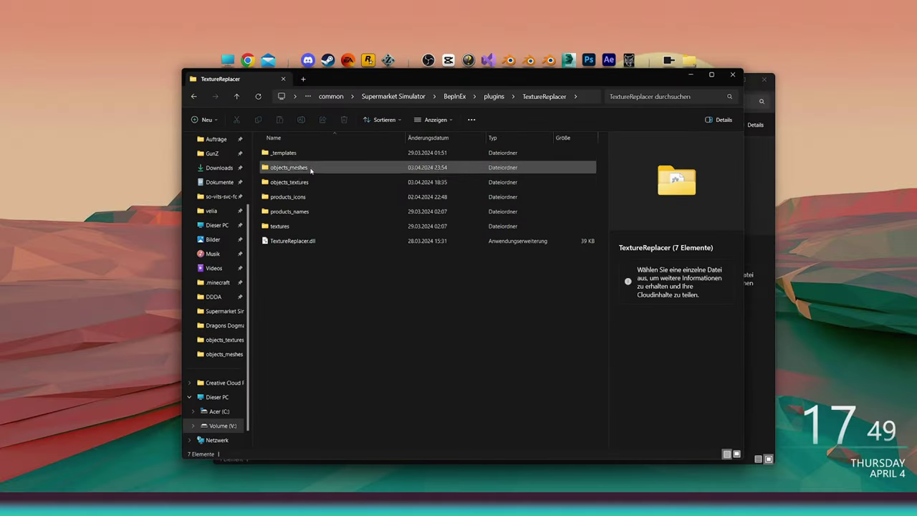
Step: Copy kit.jpg from the aid kit's textures folder into TextureReplacer's objects_textures folder
left_click(306, 182)
double_click(304, 182)
left_click_drag(453, 79, 588, 92)
left_click(734, 363)
left_click(450, 199)
left_click_drag(451, 201, 318, 401)
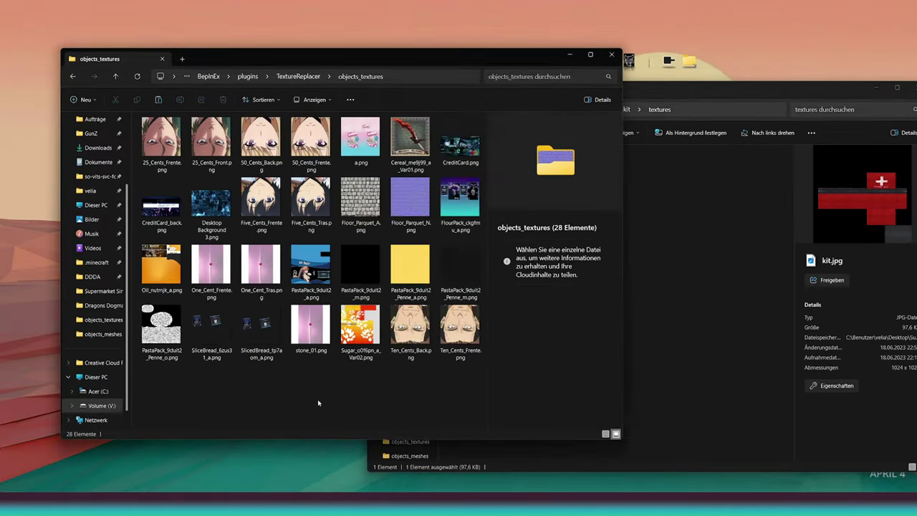
left_click(344, 412)
Step: Delete the old Cereal_me9j99_a_Var01.png and rename kit.jpg as Cereal_me9j99_a_Var01
left_click(410, 140)
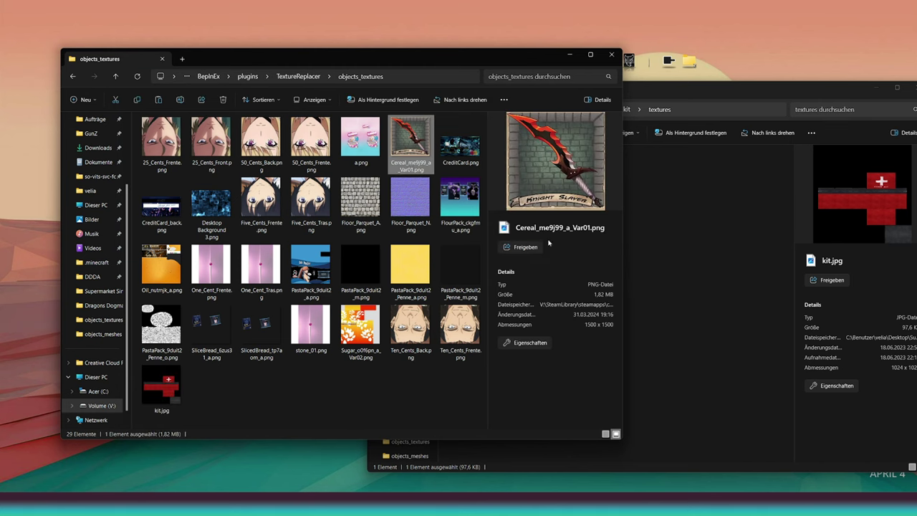
key("Delete")
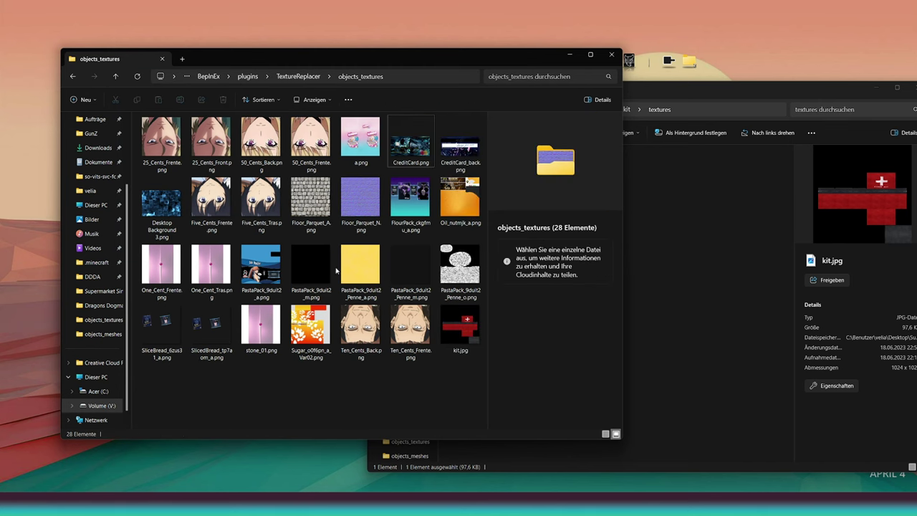
left_click(461, 330)
key("F2")
type("Cereal_me9j99_a_Var01")
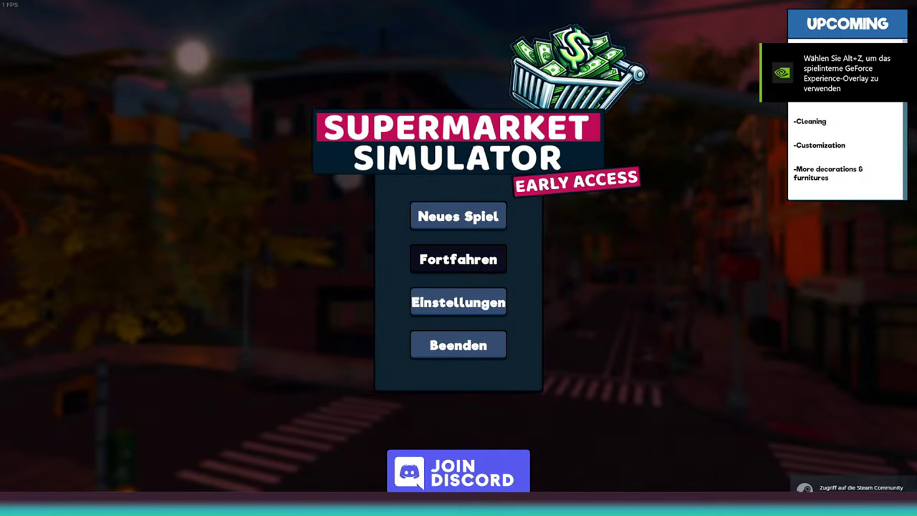
Step: Continue the saved game in Supermarket Simulator and walk into the store to check the replaced product on the shelves
left_click(458, 259)
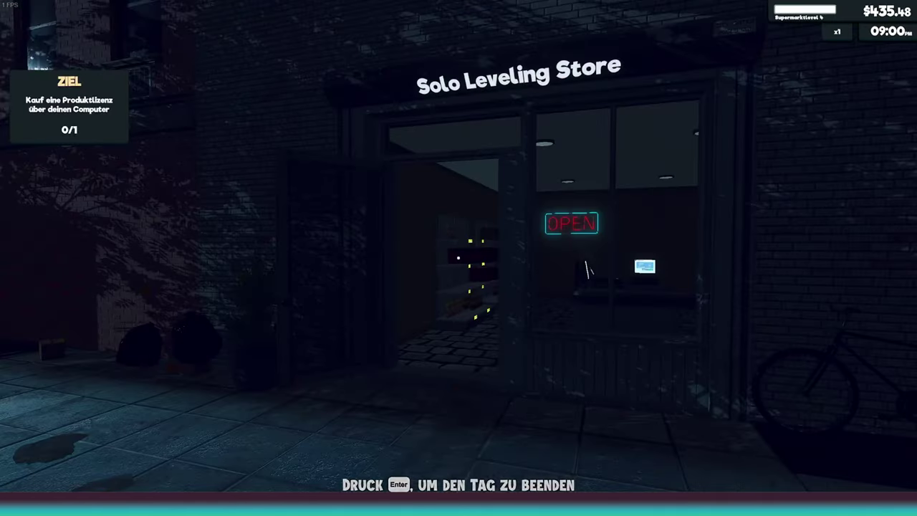
key("w")
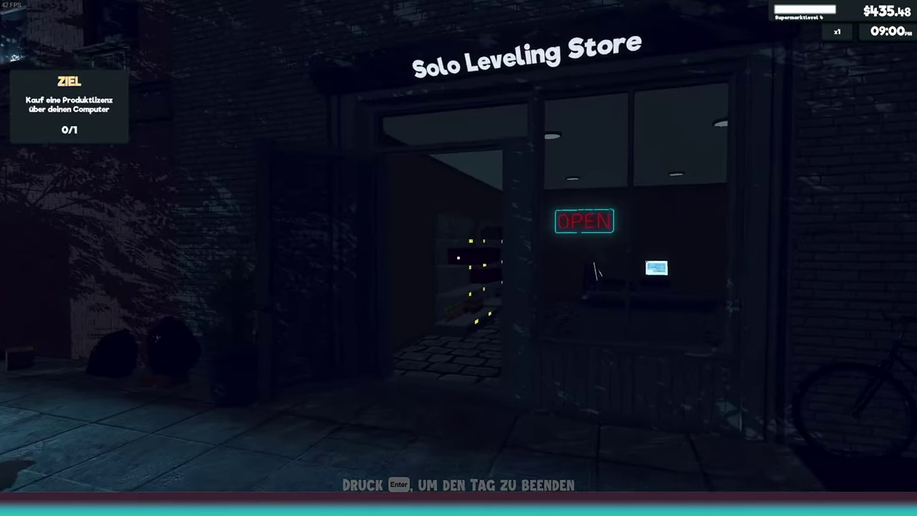
key("w")
left_click(458, 257)
key("w")
key("w")
key("d")
key("a")
key("a")
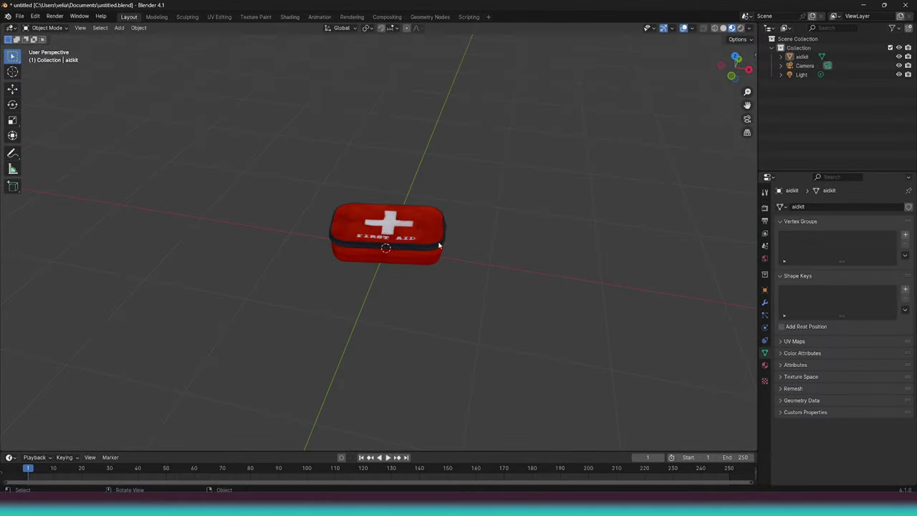
Step: Switch to Blender and scale the aidkit model uniformly down to about a third of its size
left_click(439, 246)
scroll(500, 251, "up", 3)
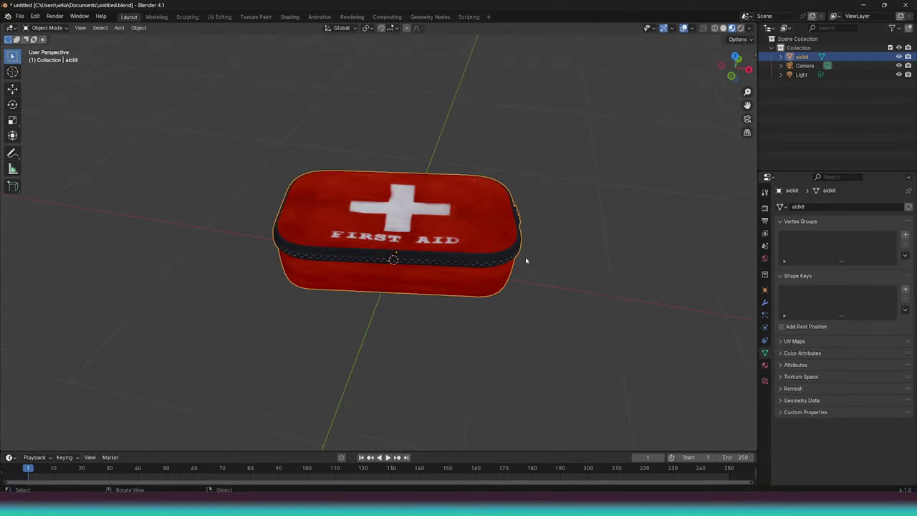
key("s")
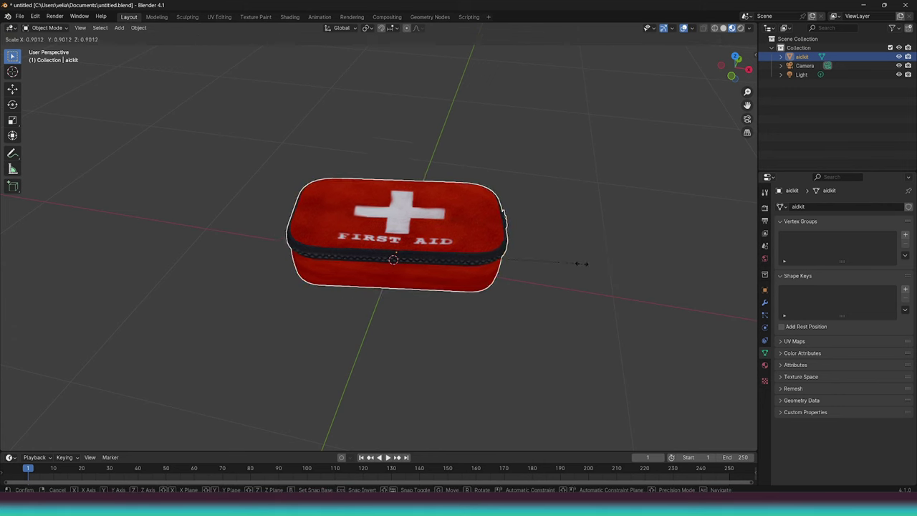
left_click(467, 273)
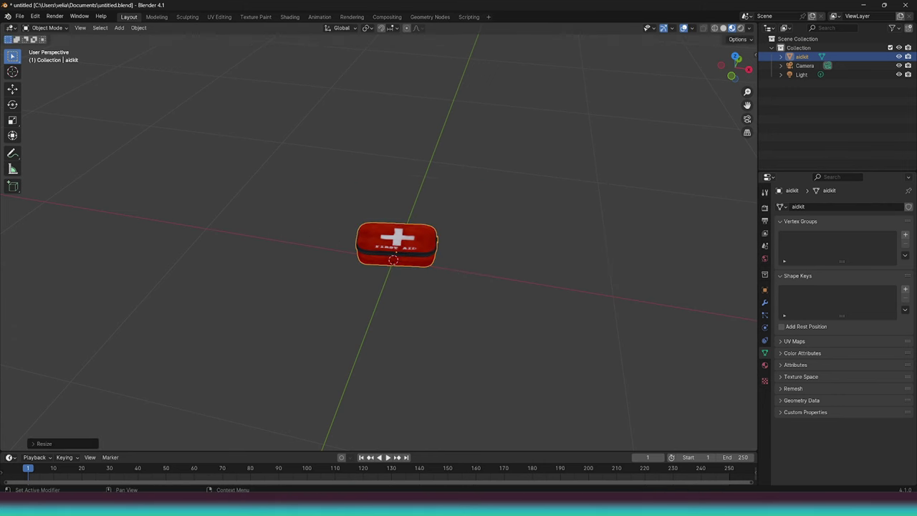
left_click(20, 15)
left_click(16, 20)
Step: Frame the first aid kit in the camera view, render a still image and close the render window
left_click_drag(480, 251, 477, 293)
scroll(501, 323, "up", 6)
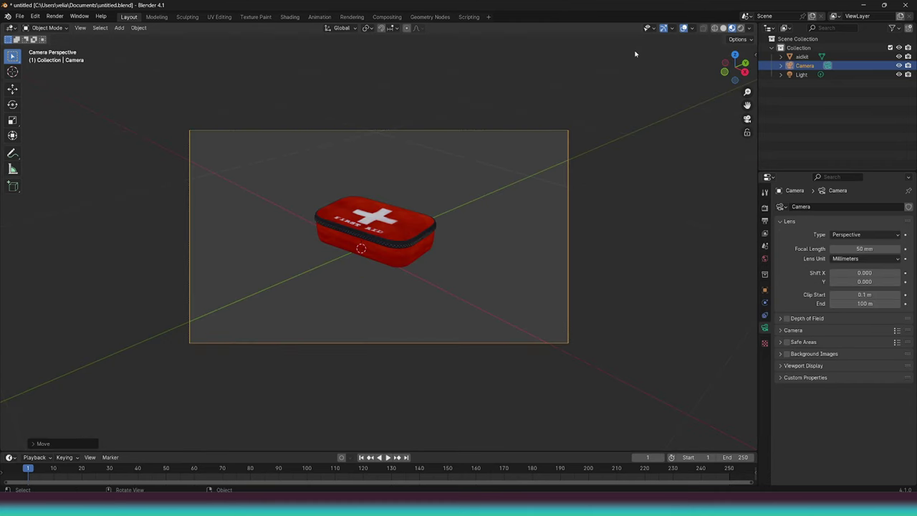
key("F12")
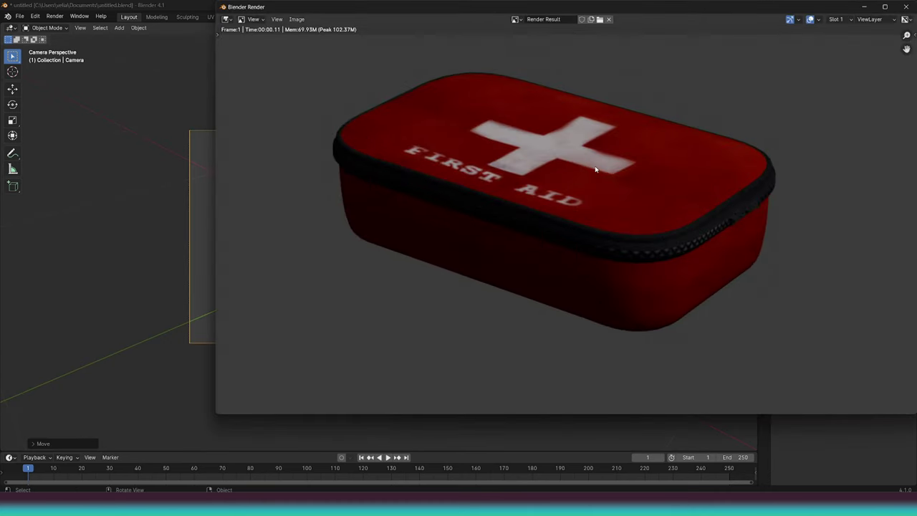
left_click(906, 6)
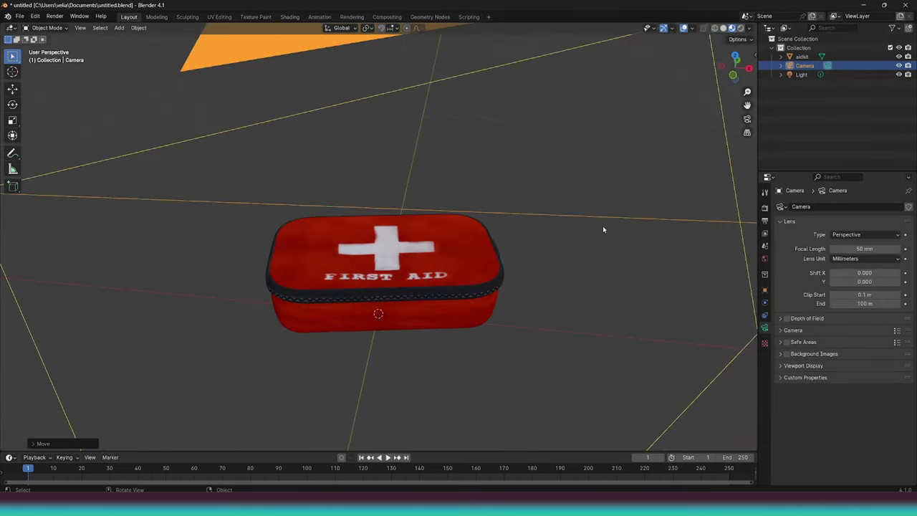
Step: Hide the camera in the viewport and select the aidkit model
scroll(603, 229, "down", 4)
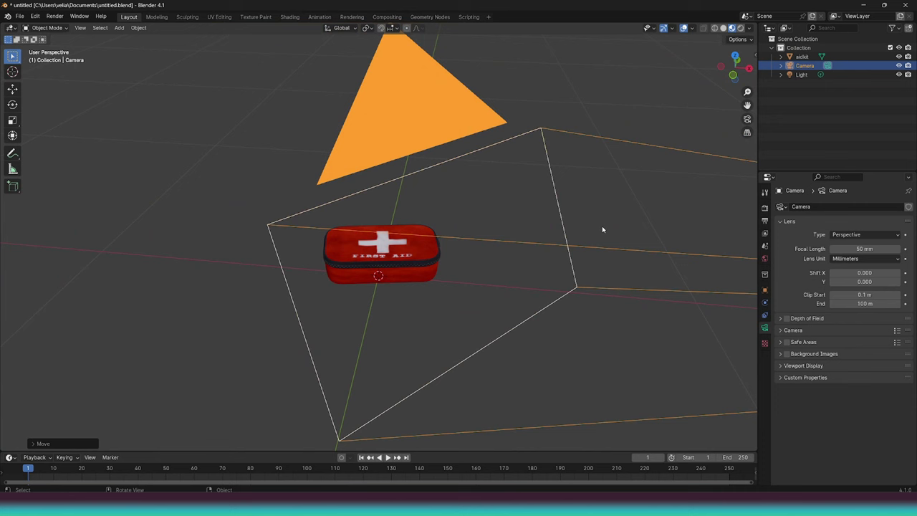
left_click(899, 65)
left_click(416, 242)
scroll(481, 254, "up", 5)
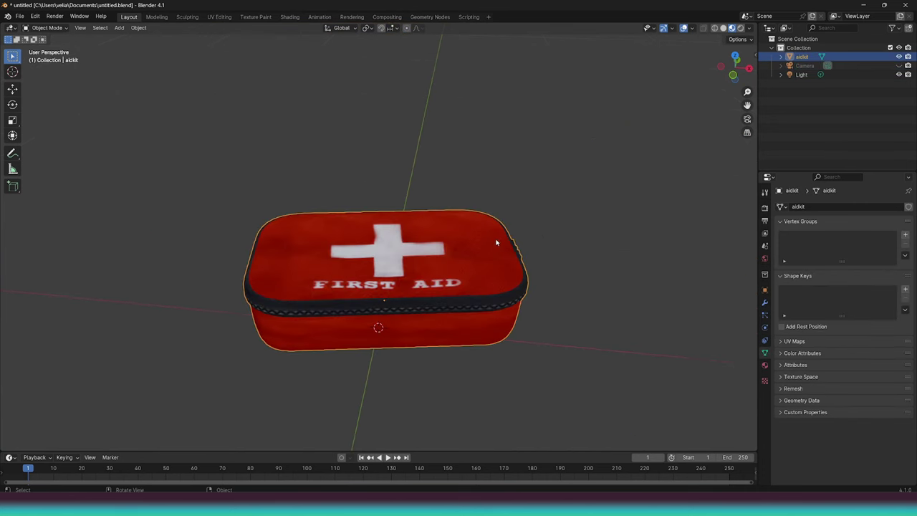
left_click_drag(495, 241, 501, 274)
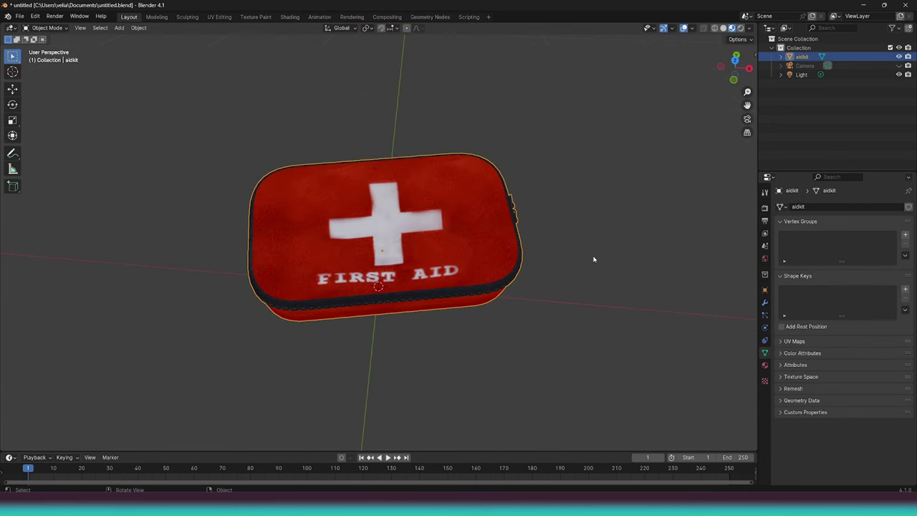
Step: Mirror the aidkit by scaling it by -1 along the global X axis
key("x")
key("s")
key("x")
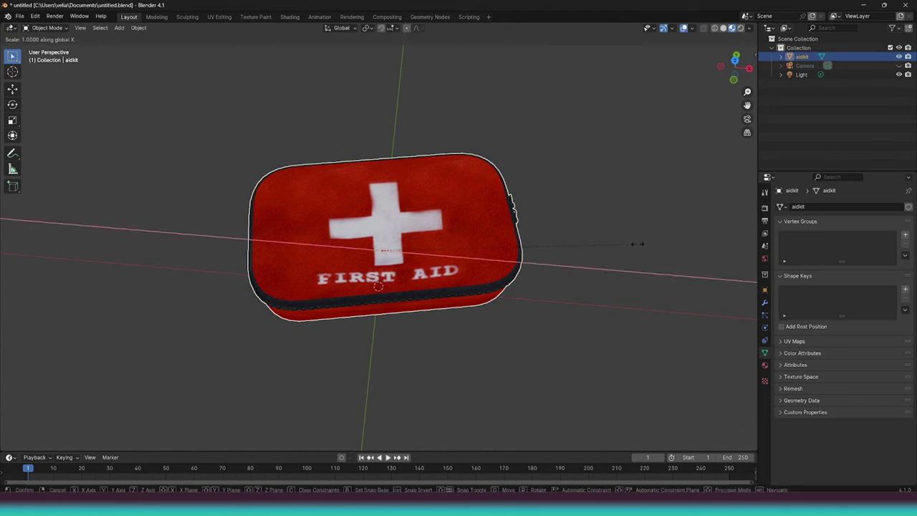
type("-1")
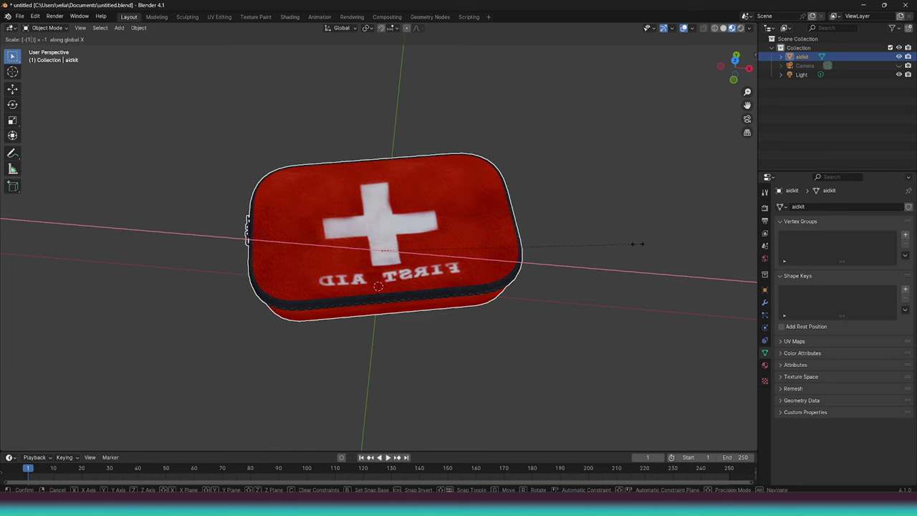
key("Return")
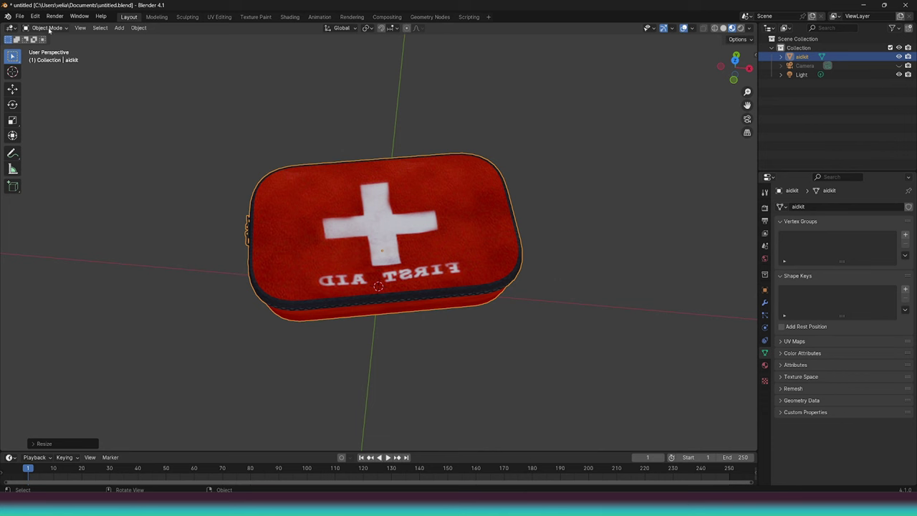
Step: Export the mirrored aidkit as Wavefront OBJ over Cereals_me9j99_Var01.obj in the objects_meshes folder
left_click(20, 16)
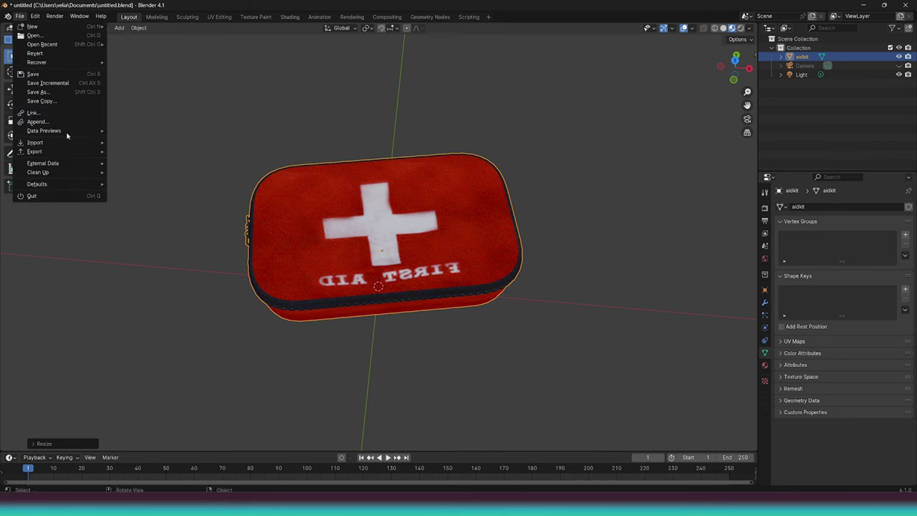
mouse_move(66, 160)
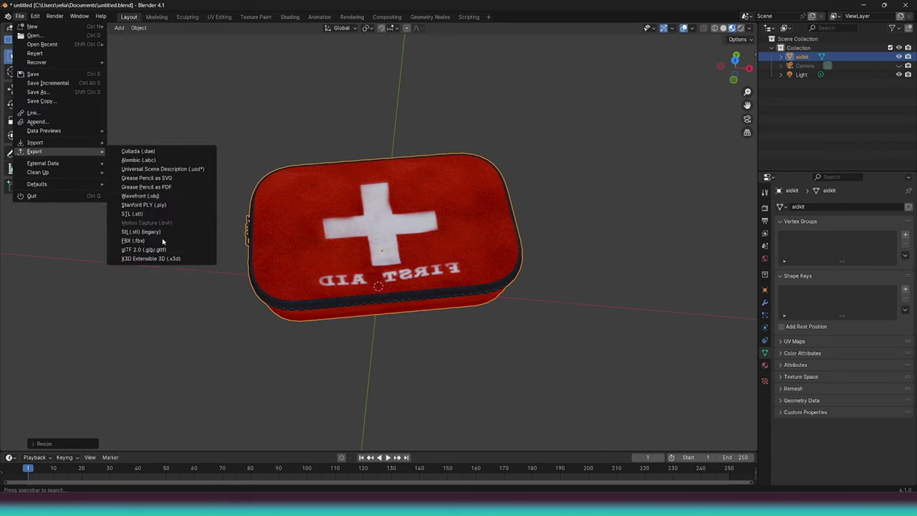
left_click(147, 195)
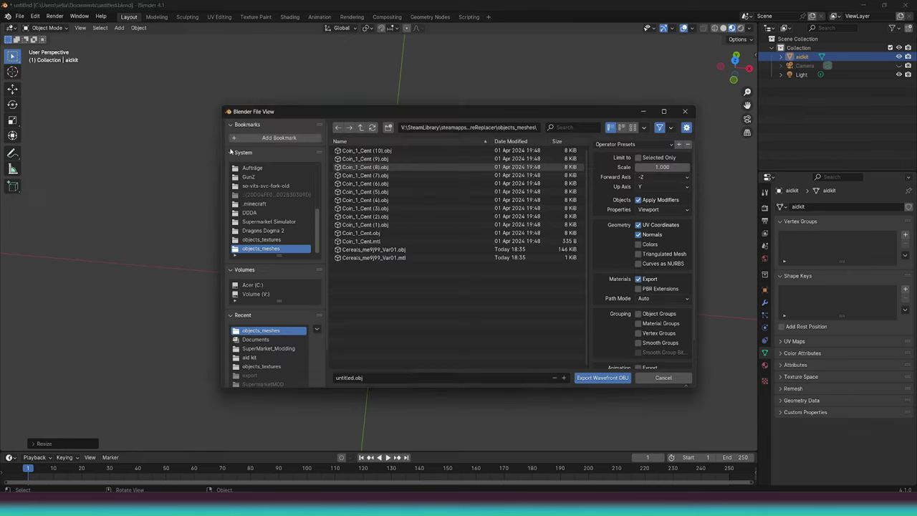
left_click(401, 249)
left_click(625, 381)
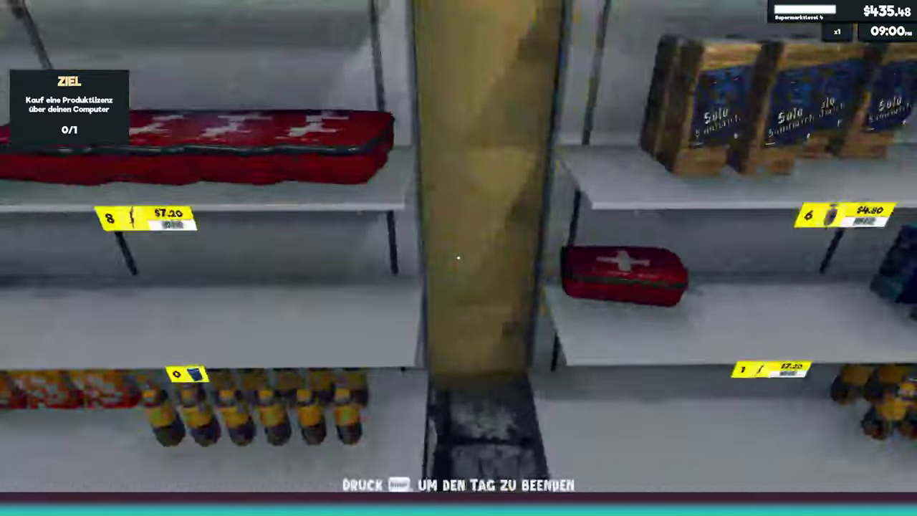
Step: Switch to Supermarket Simulator and examine the size, lettering and spacing of the first aid kits on the shelves
key("w")
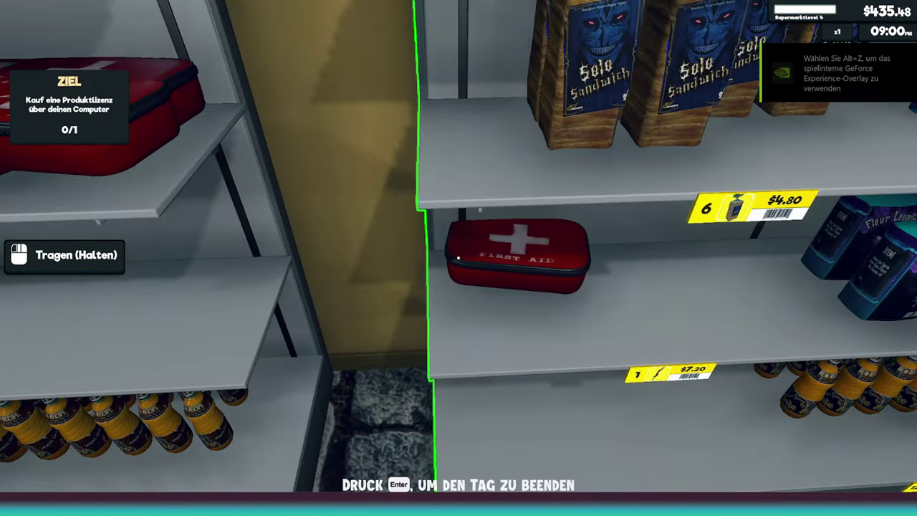
key("w")
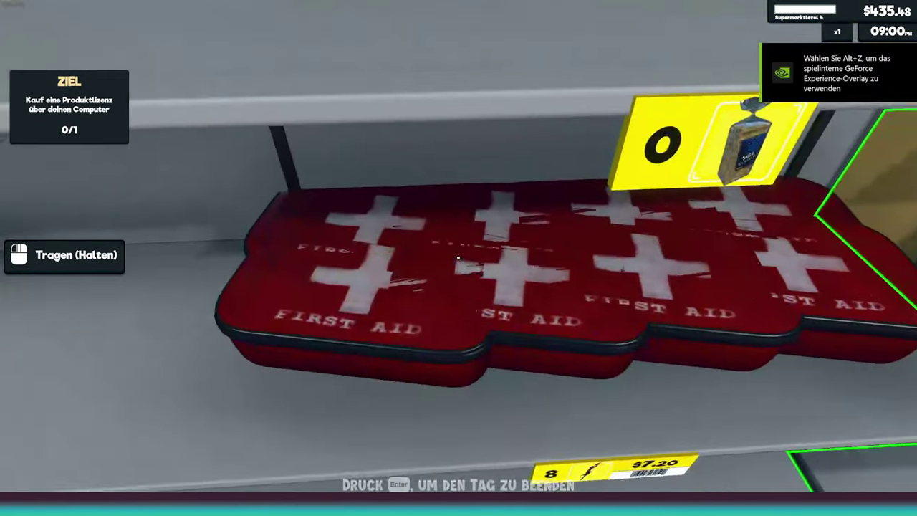
key("s")
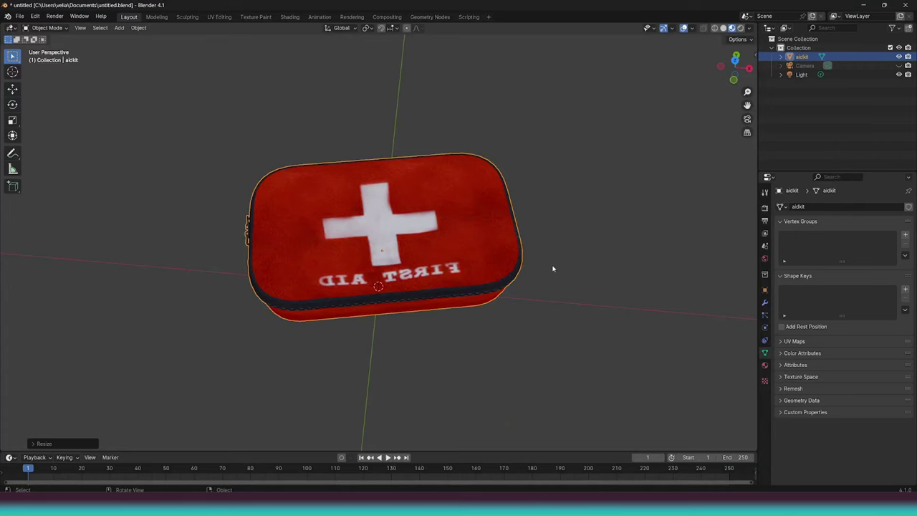
Step: Switch back to Blender, scale the aidkit uniformly to about 0.5 and move it slightly along negative Y
key("s")
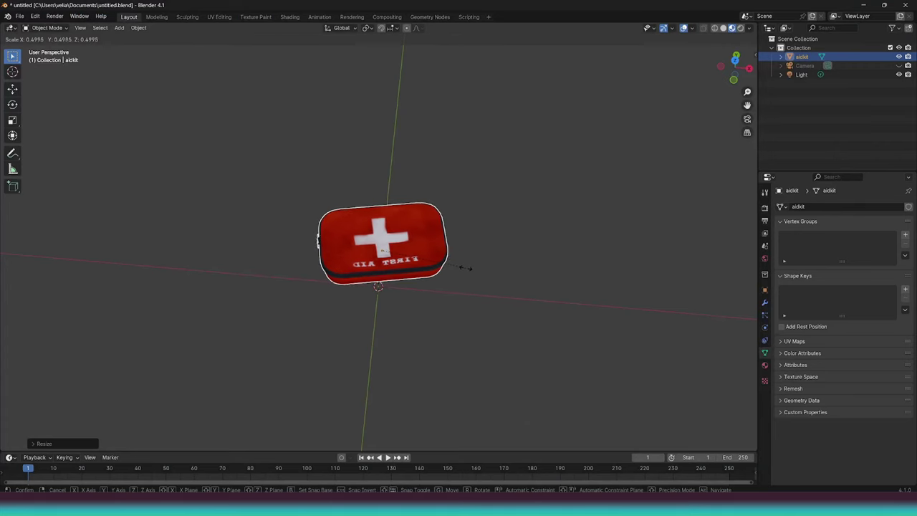
left_click(463, 266)
key("g")
key("x")
key("y")
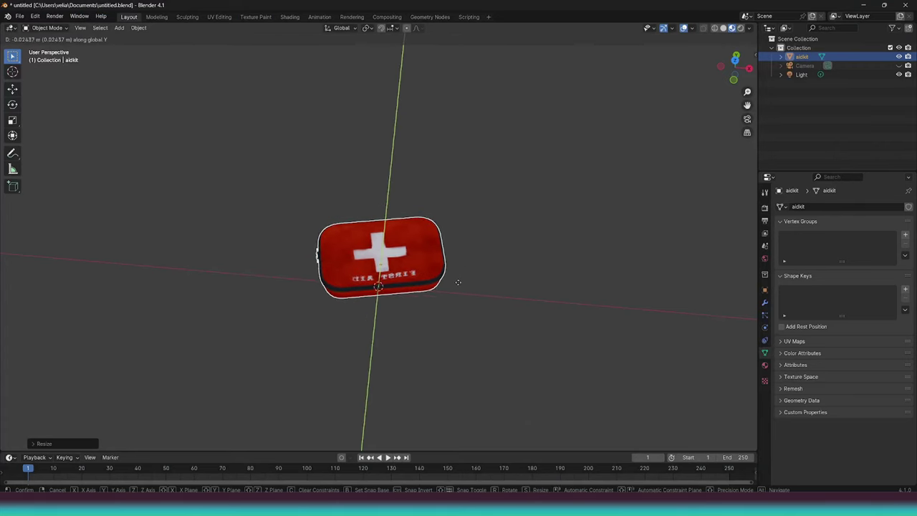
left_click(456, 297)
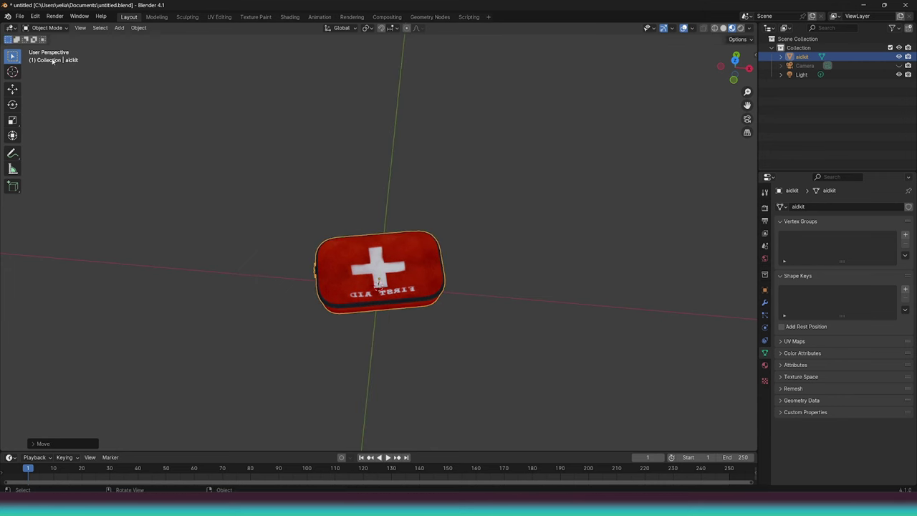
Step: Export the resized aidkit as Wavefront OBJ over Cereals_me9j99_Var01.obj in the objects_meshes folder
left_click(21, 16)
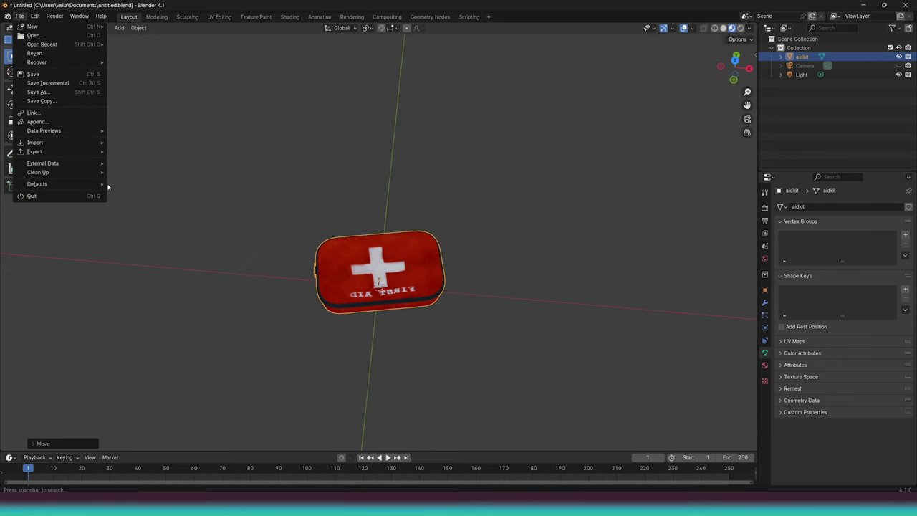
mouse_move(100, 152)
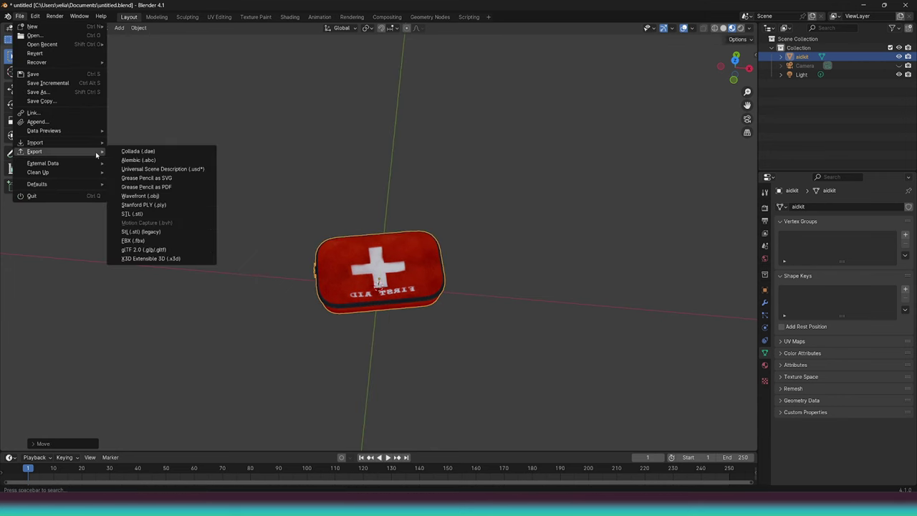
left_click(151, 197)
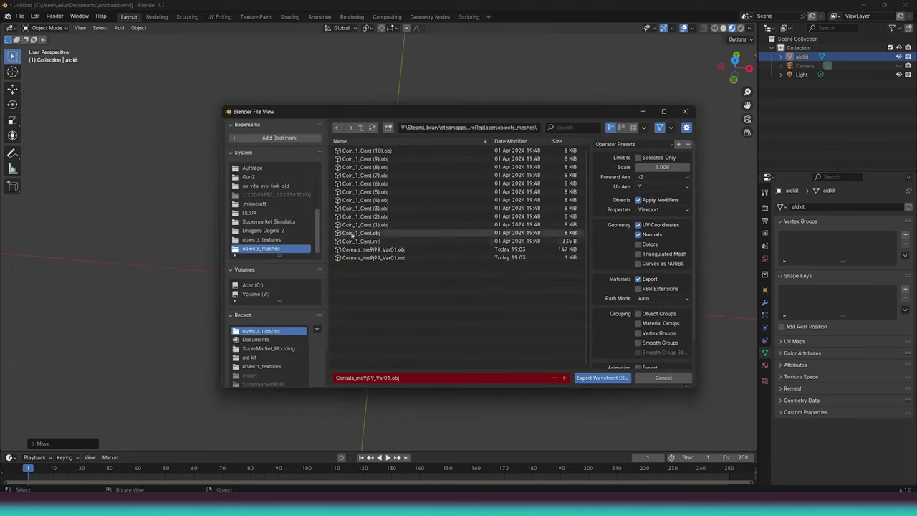
left_click(606, 378)
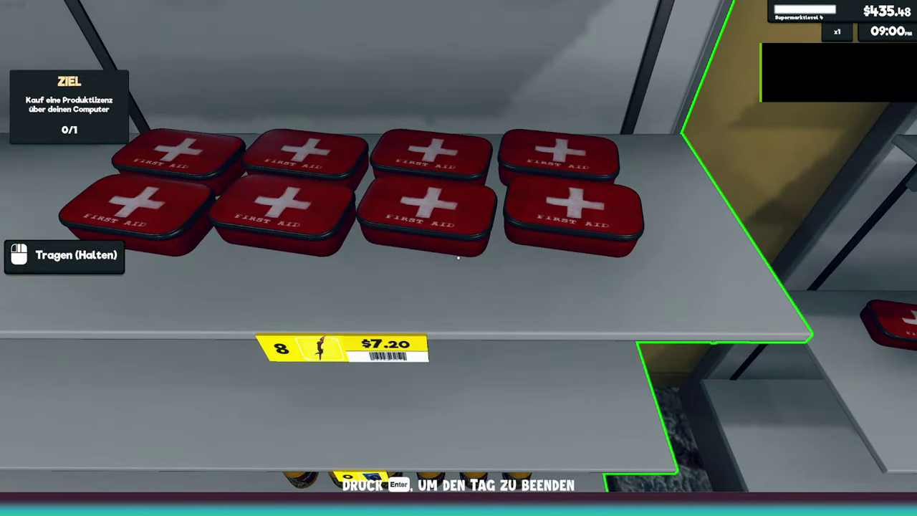
Step: Switch to Supermarket Simulator and inspect how the re-exported first aid kits sit on the shelf
key("d")
key("s")
key("a")
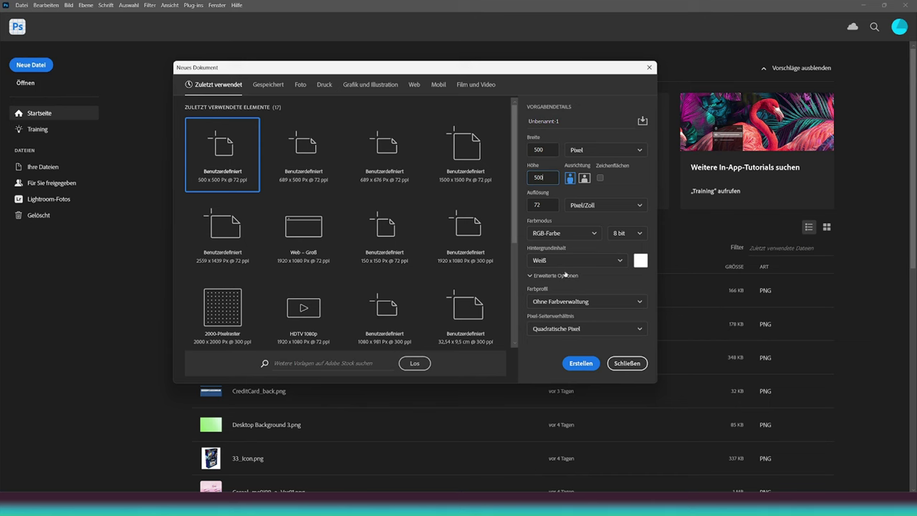
Step: Switch to Photoshop and create a 500 × 500 pixel RGB document at 72 ppi with a white background
left_click(578, 363)
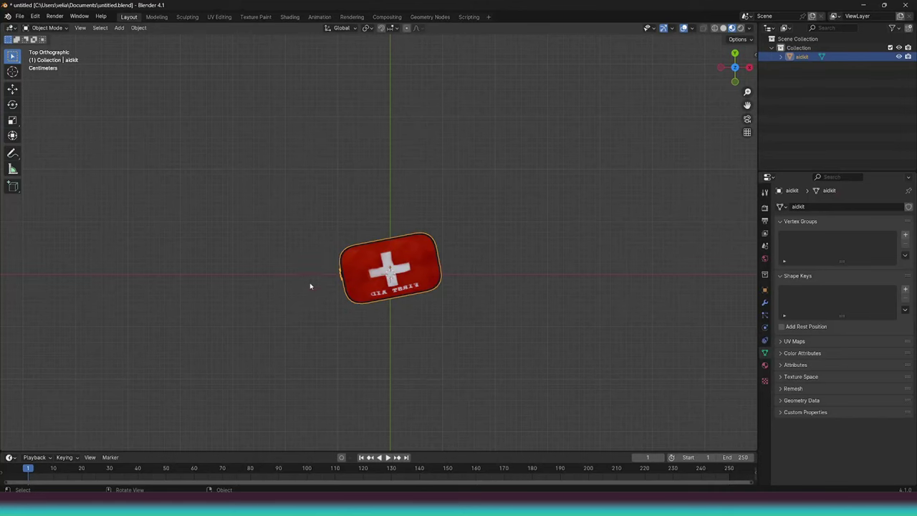
Step: Switch to Blender, set the viewport to rendered shading and deselect the aidkit
scroll(366, 309, "down", 2)
left_click_drag(366, 309, 370, 236)
scroll(418, 311, "up", 2)
left_click_drag(418, 310, 390, 260)
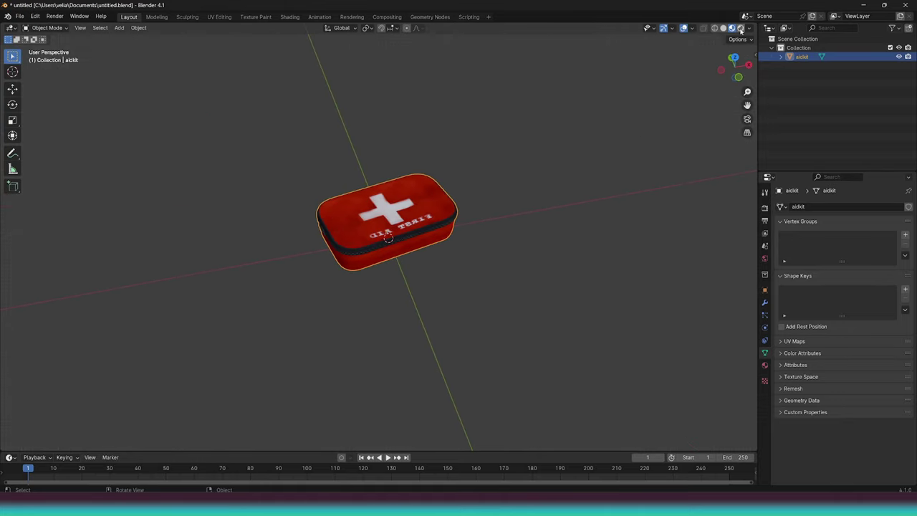
left_click(740, 29)
left_click(497, 199)
left_click_drag(497, 200, 405, 255)
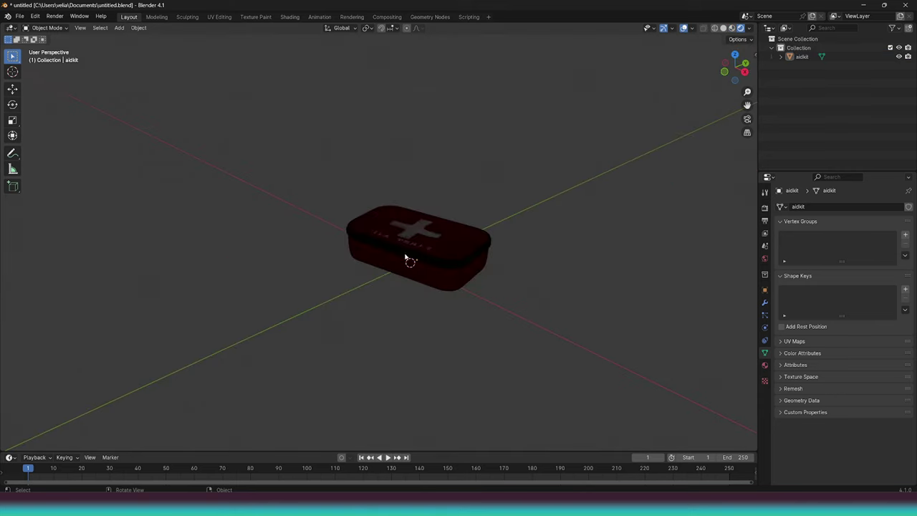
Step: Add a point light, raise it above the aidkit and set its power to 15 W
key("shift+a")
left_click(451, 255)
key("g")
key("z")
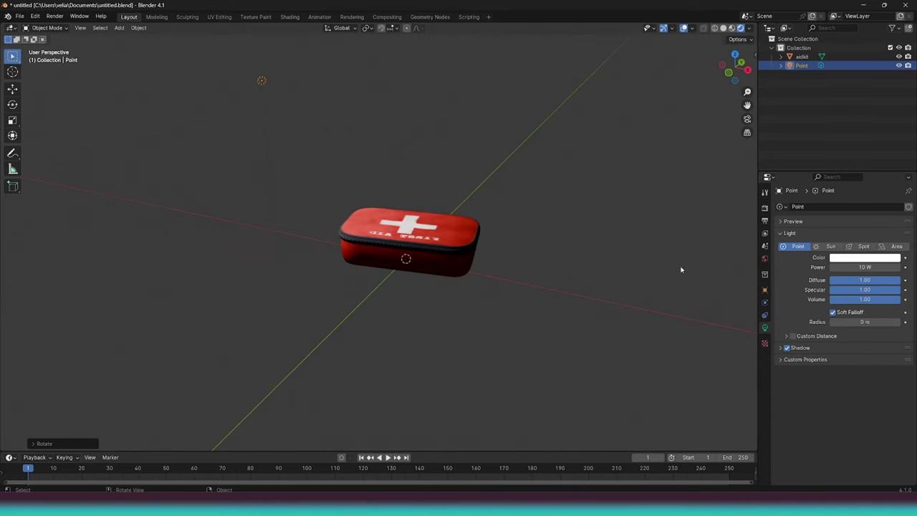
left_click_drag(865, 267, 875, 266)
left_click(865, 266)
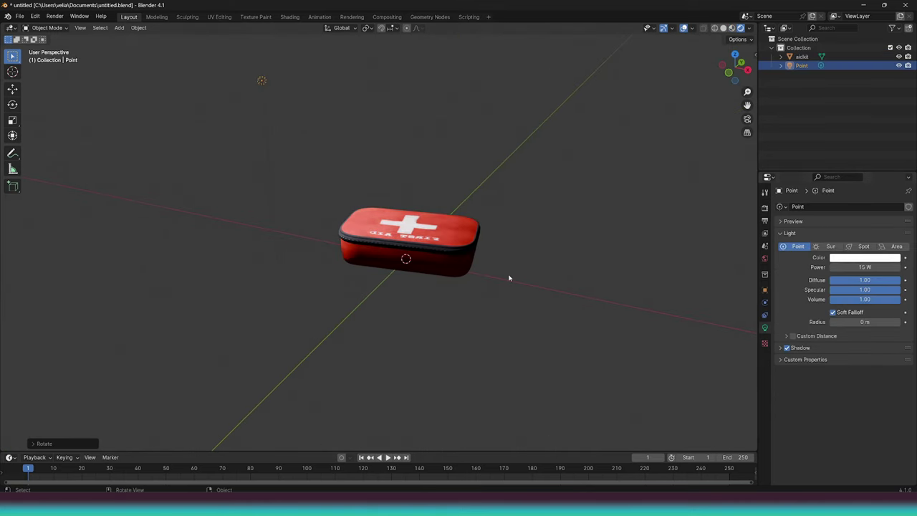
type("15")
key("Return")
Step: Move the point light horizontally to the negative X and negative Y side of the aidkit
scroll(506, 276, "down", 3)
key("KP_7")
key("g")
left_click(420, 345)
left_click_drag(421, 345, 454, 282)
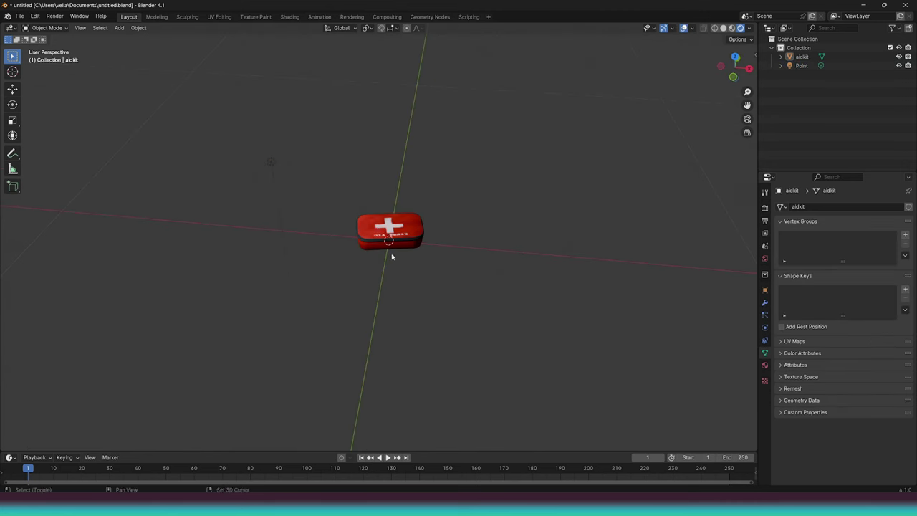
Step: Add a camera at about X -0.64, Y -0.75, Z 0.45 m aimed at the aidkit and render a test image
key("shift+a")
left_click(385, 275)
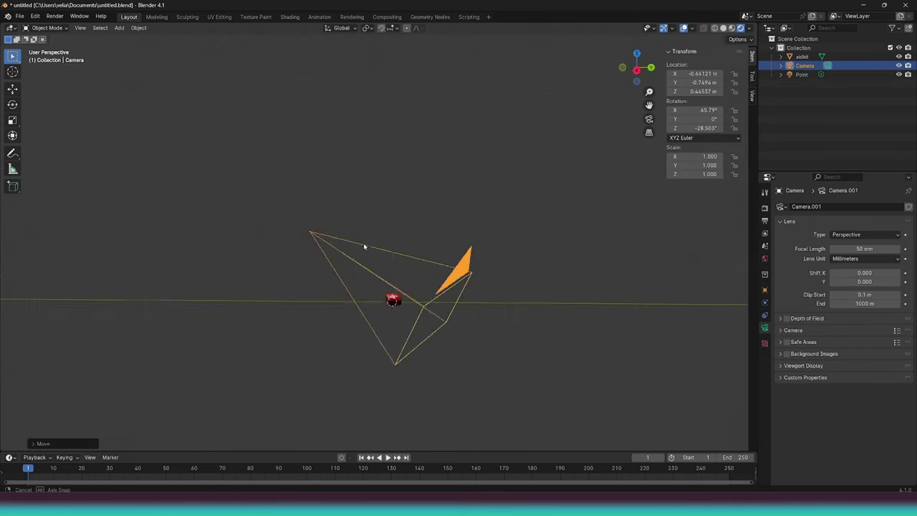
left_click_drag(364, 244, 444, 293)
key("F12")
left_click(771, 14)
key("KP_0")
Step: Select the aidkit and scale it along the X axis
left_click(426, 267)
key("KP_7")
left_click_drag(504, 268, 401, 276)
scroll(401, 277, "up", 3)
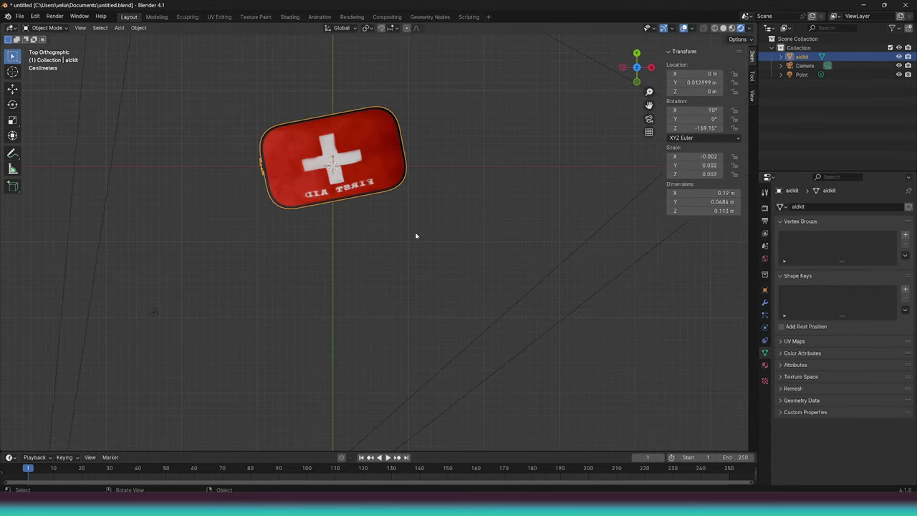
key("s")
key("x")
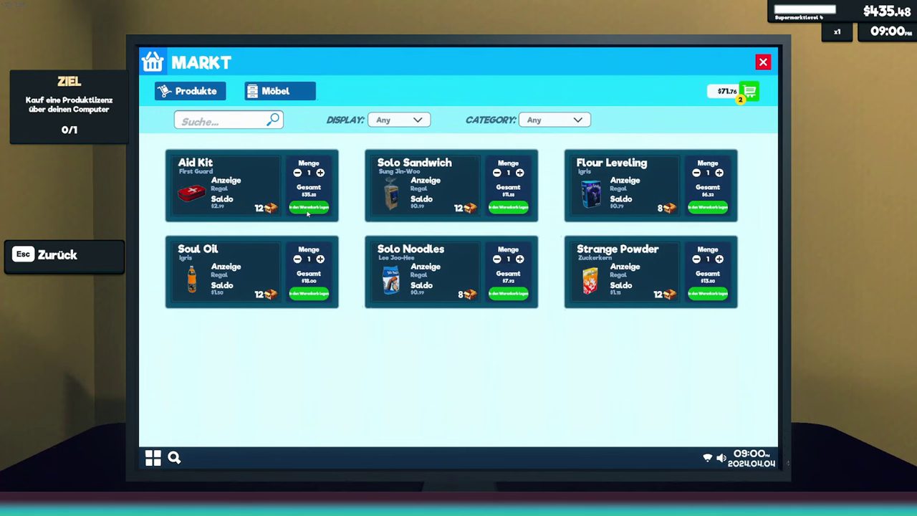
Step: Switch to Supermarket Simulator, order the Aid Kit products from the market and place the delivered kits on the shelves
left_click(749, 93)
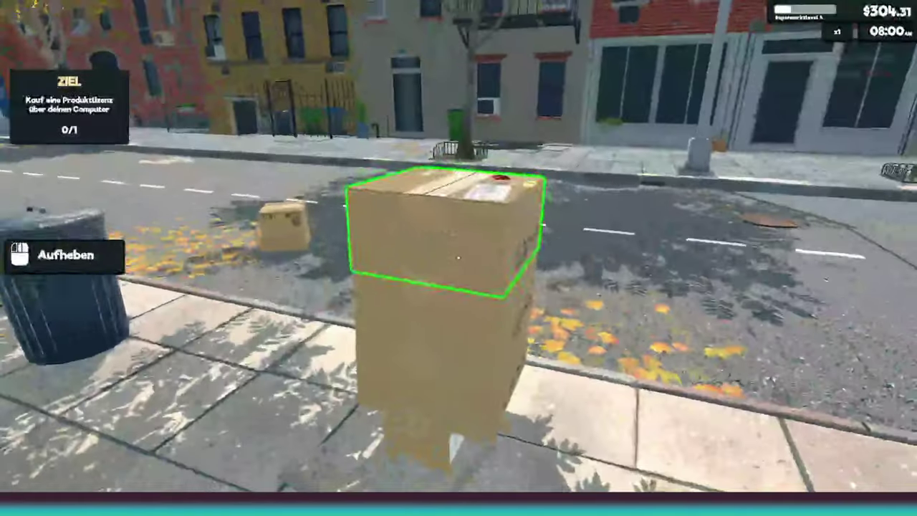
key("e")
key("c")
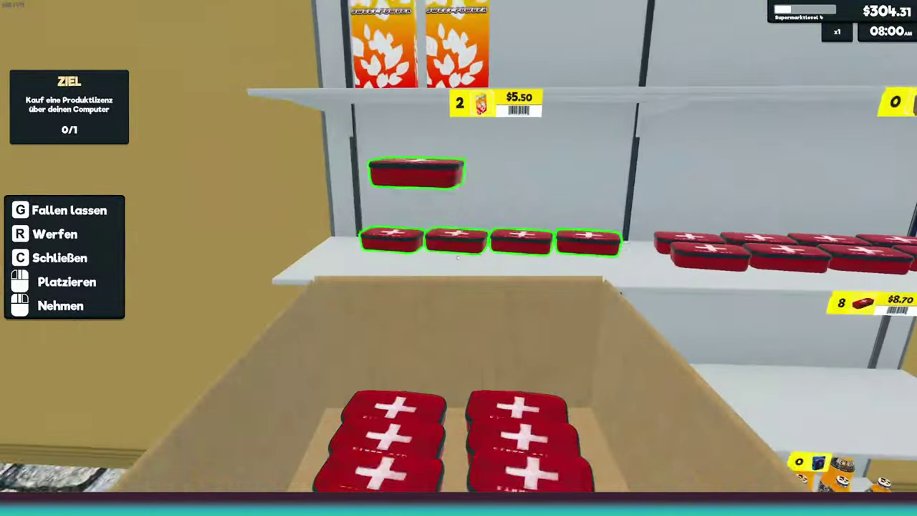
key("d")
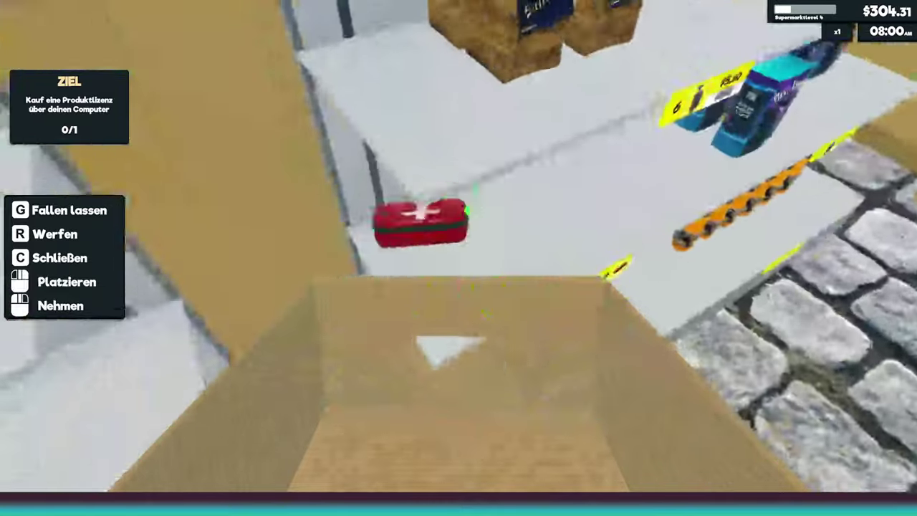
right_click(458, 258)
left_click(458, 258)
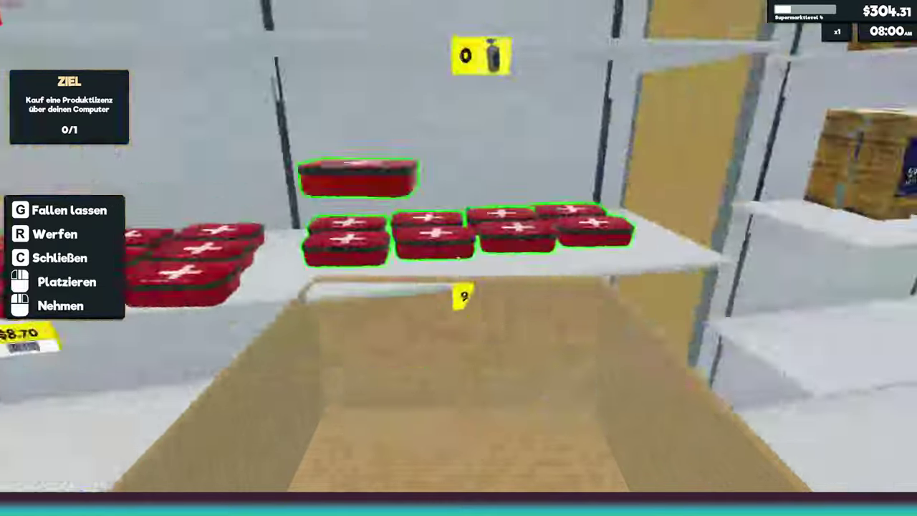